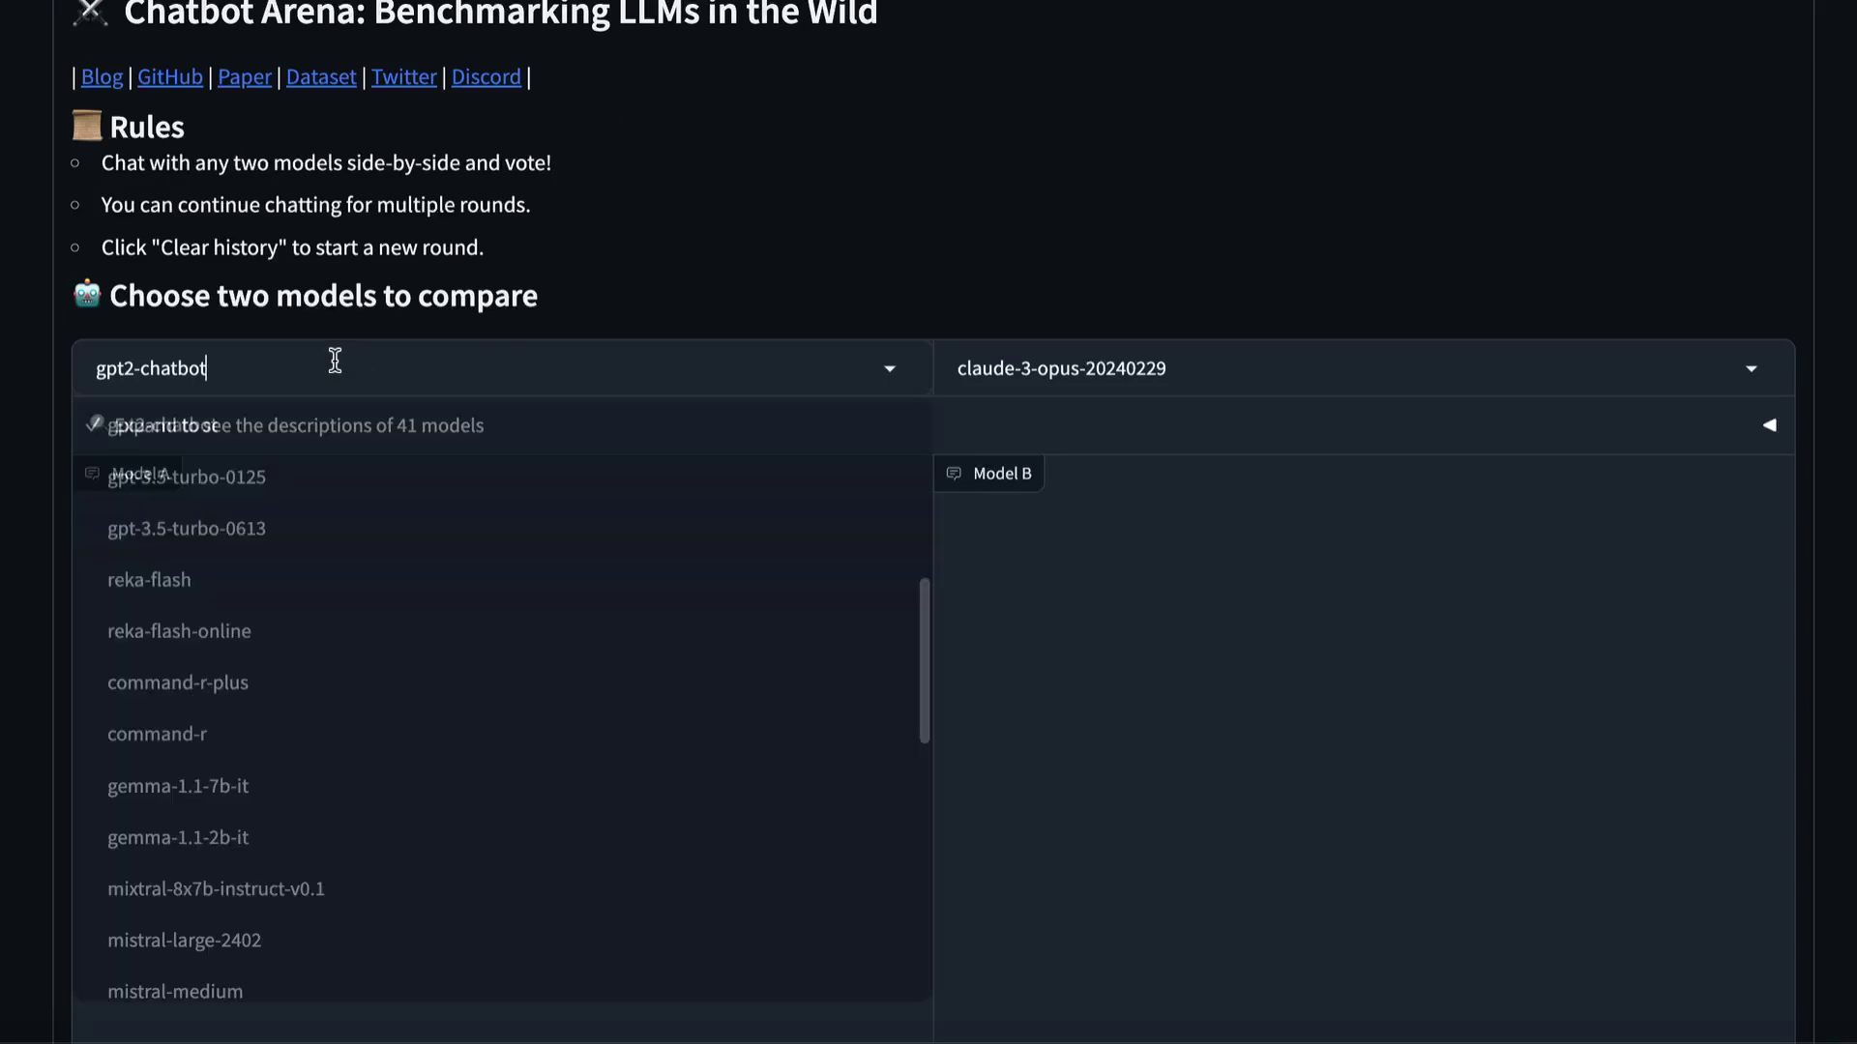
Make gpt2-chatbot Model A and send both models the pasted biryani-style gravity prompt
click(164, 423)
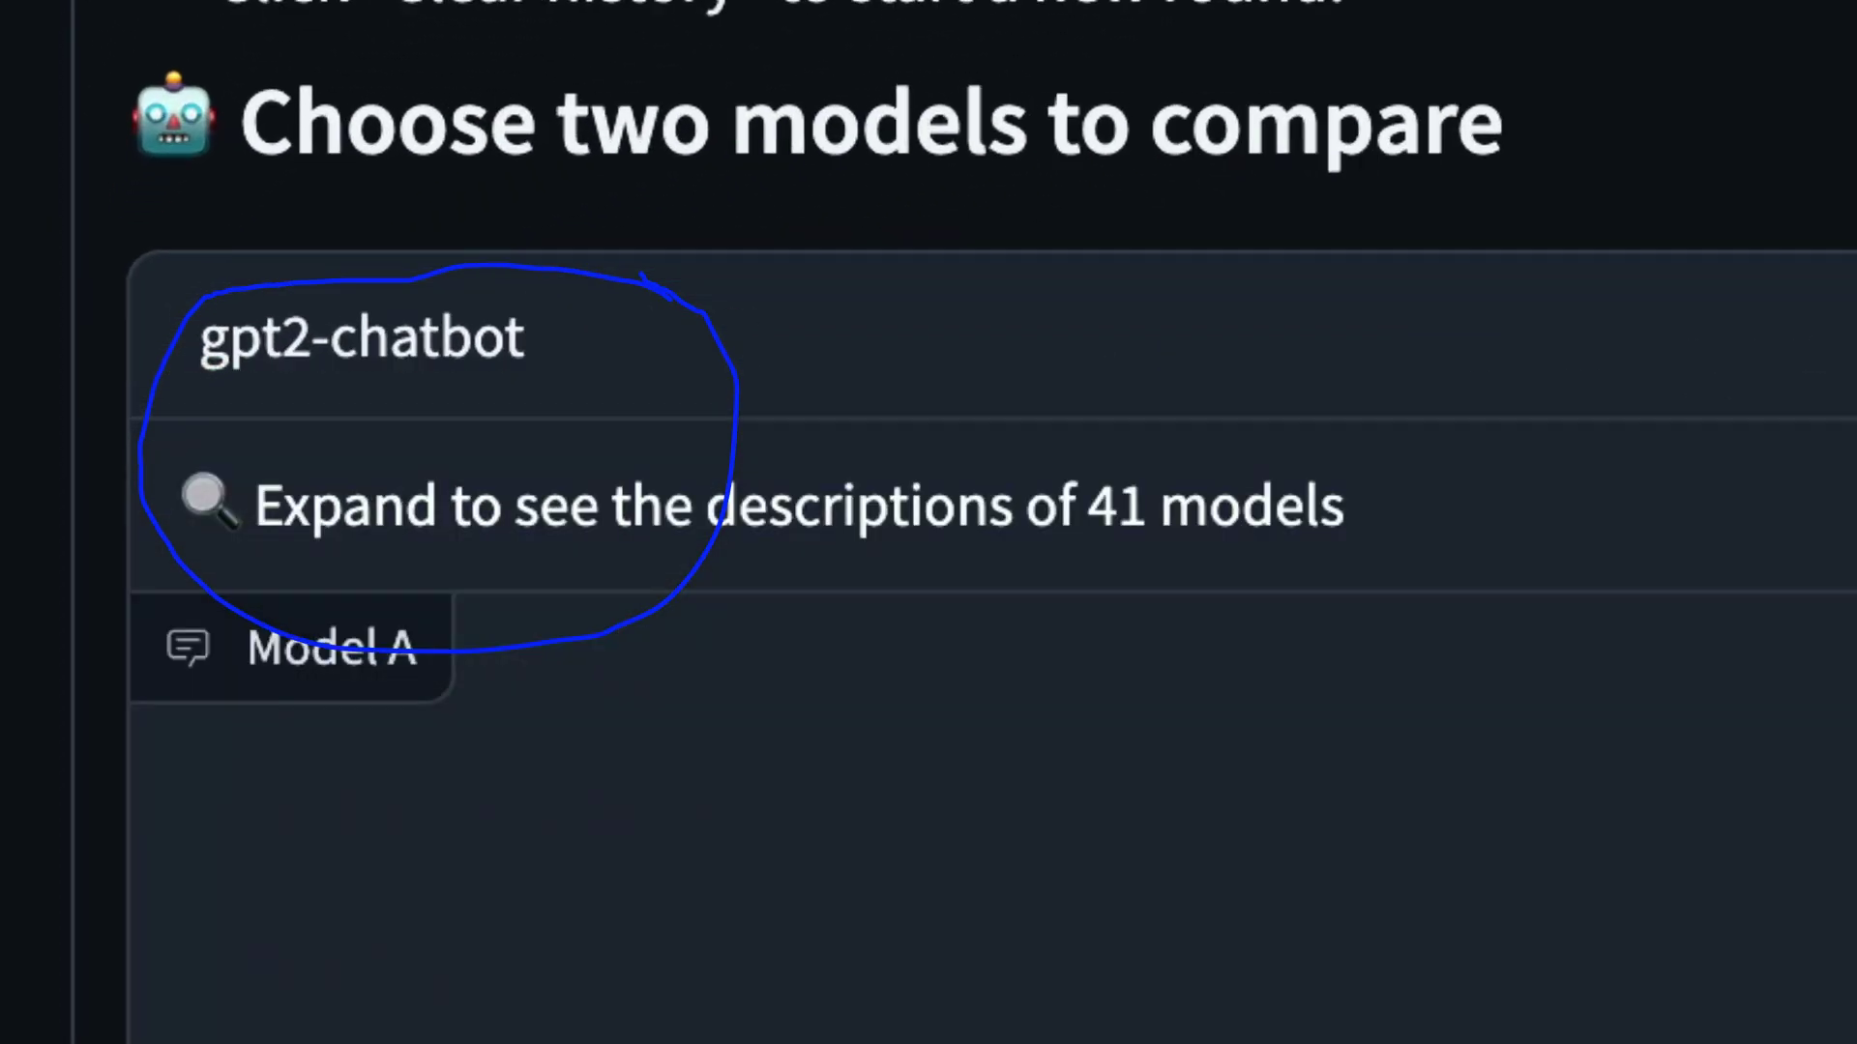
scroll(1153, 412, down, 3)
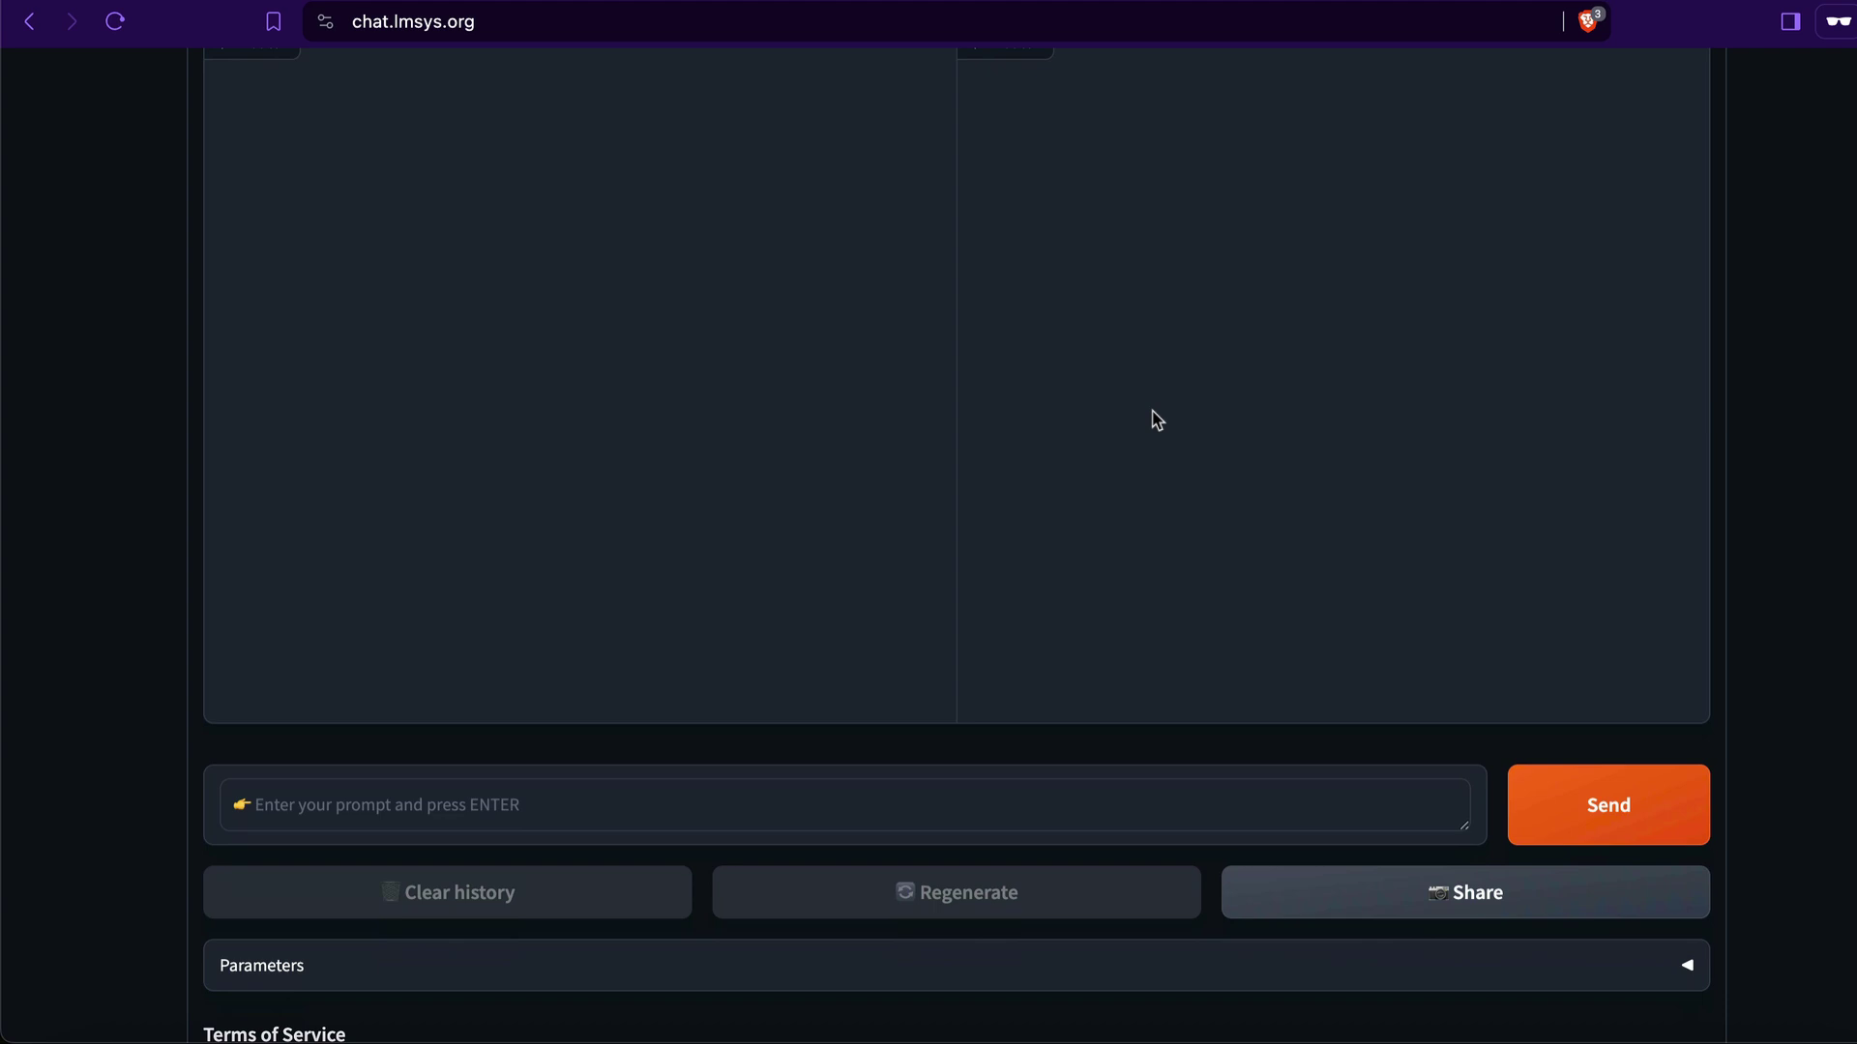
click(600, 799)
text(define gravity in such a way that you're making biryani)
key(Return)
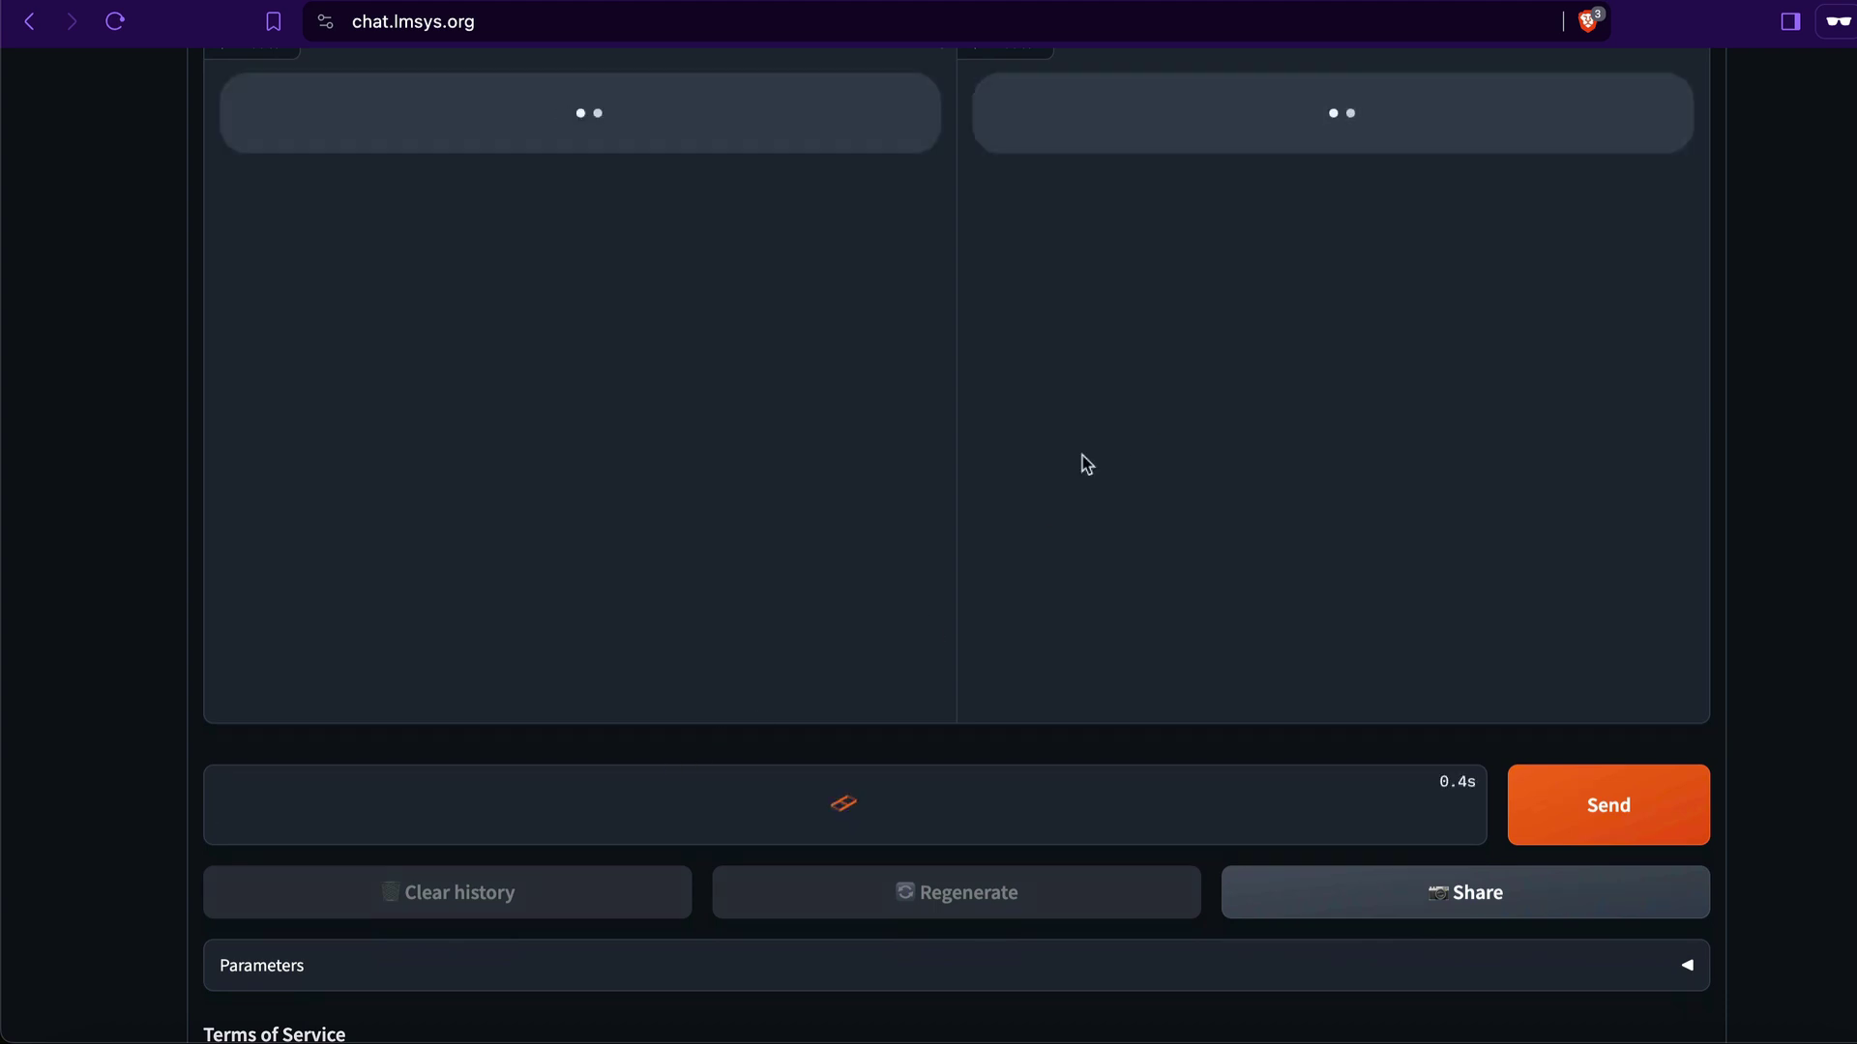
scroll(1770, 334, up, 3)
scroll(1800, 336, up, 1)
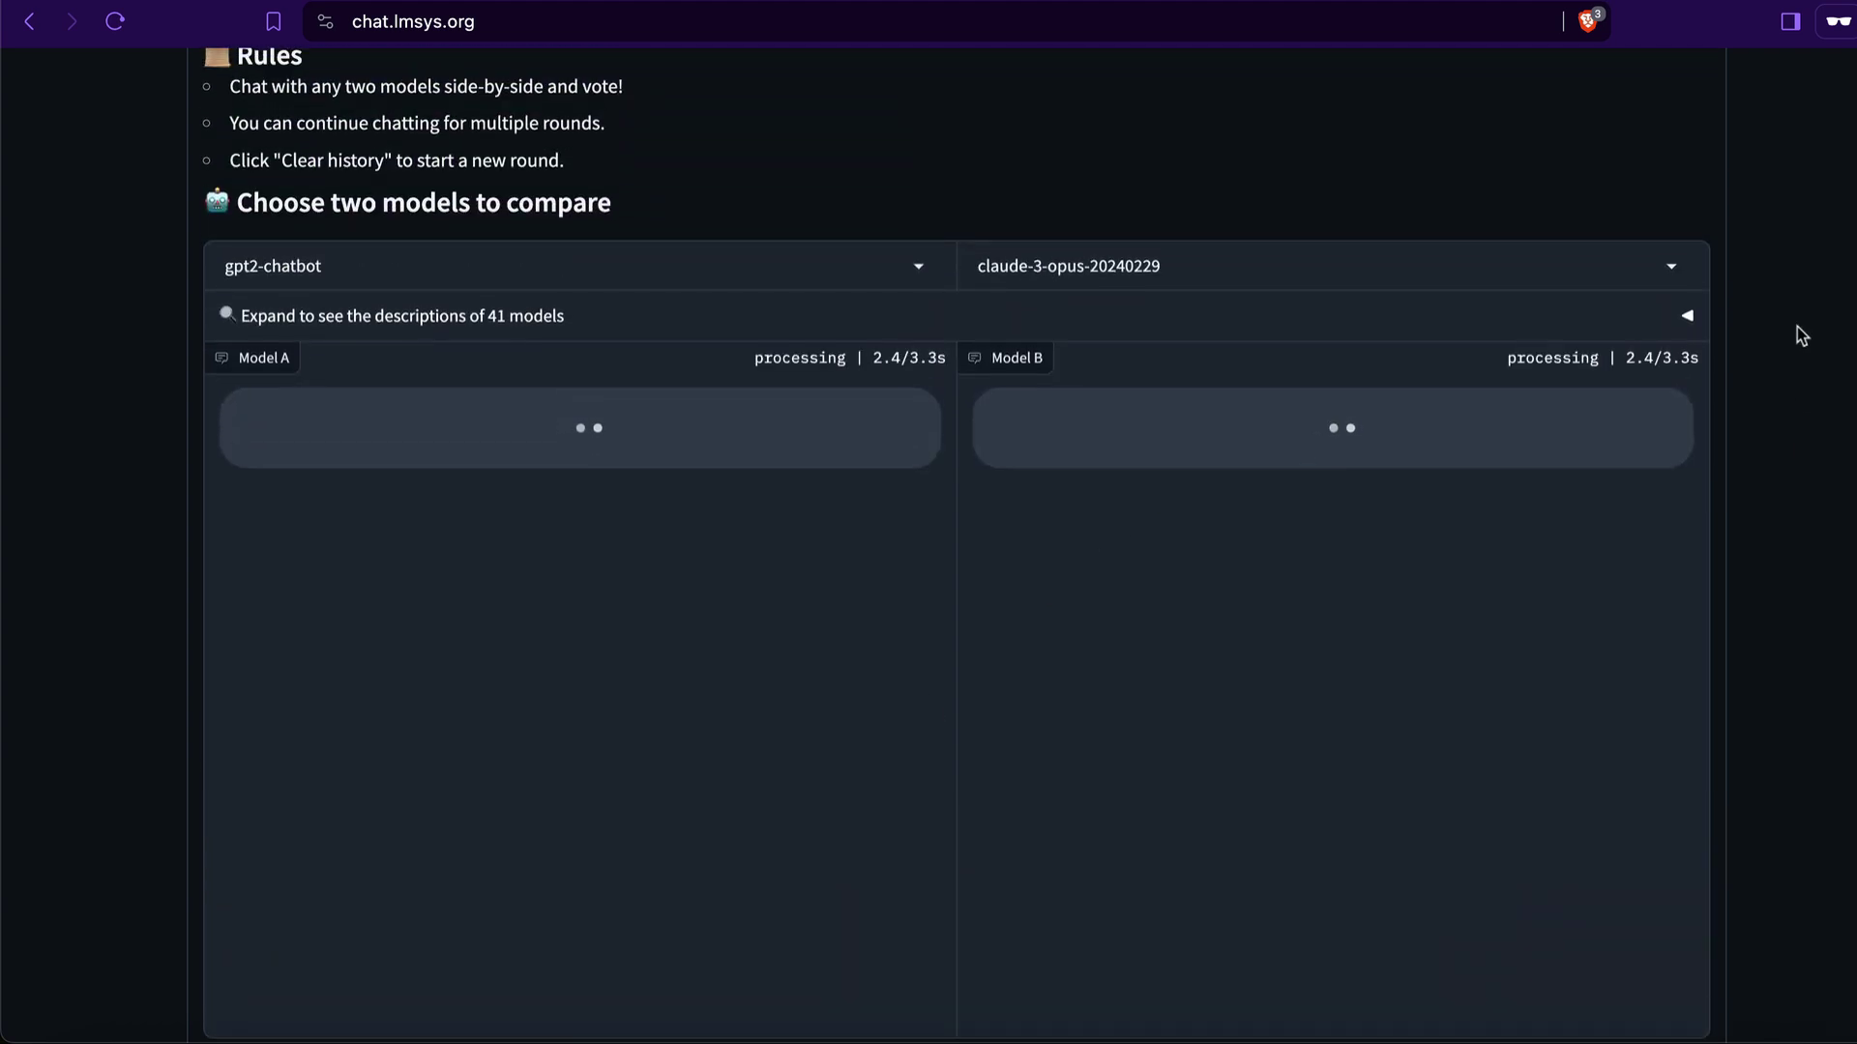
scroll(1801, 336, up, 3)
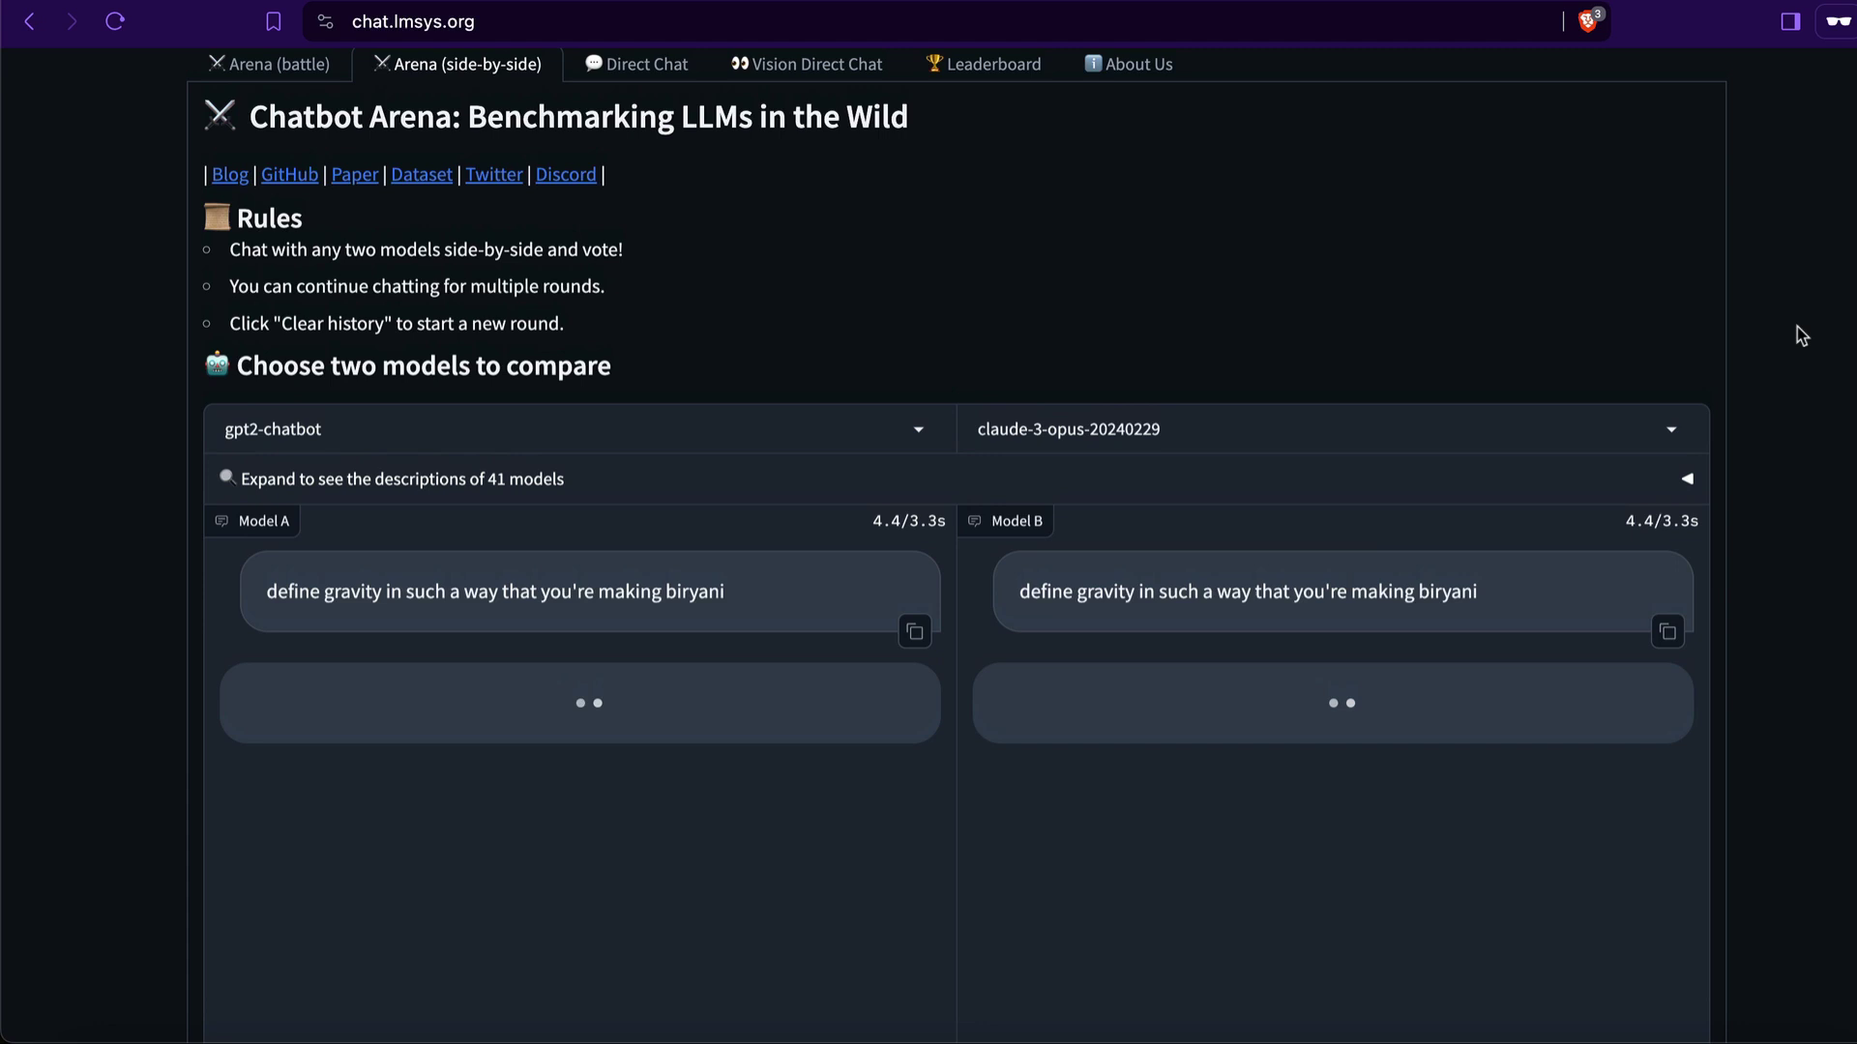
scroll(1801, 336, down, 4)
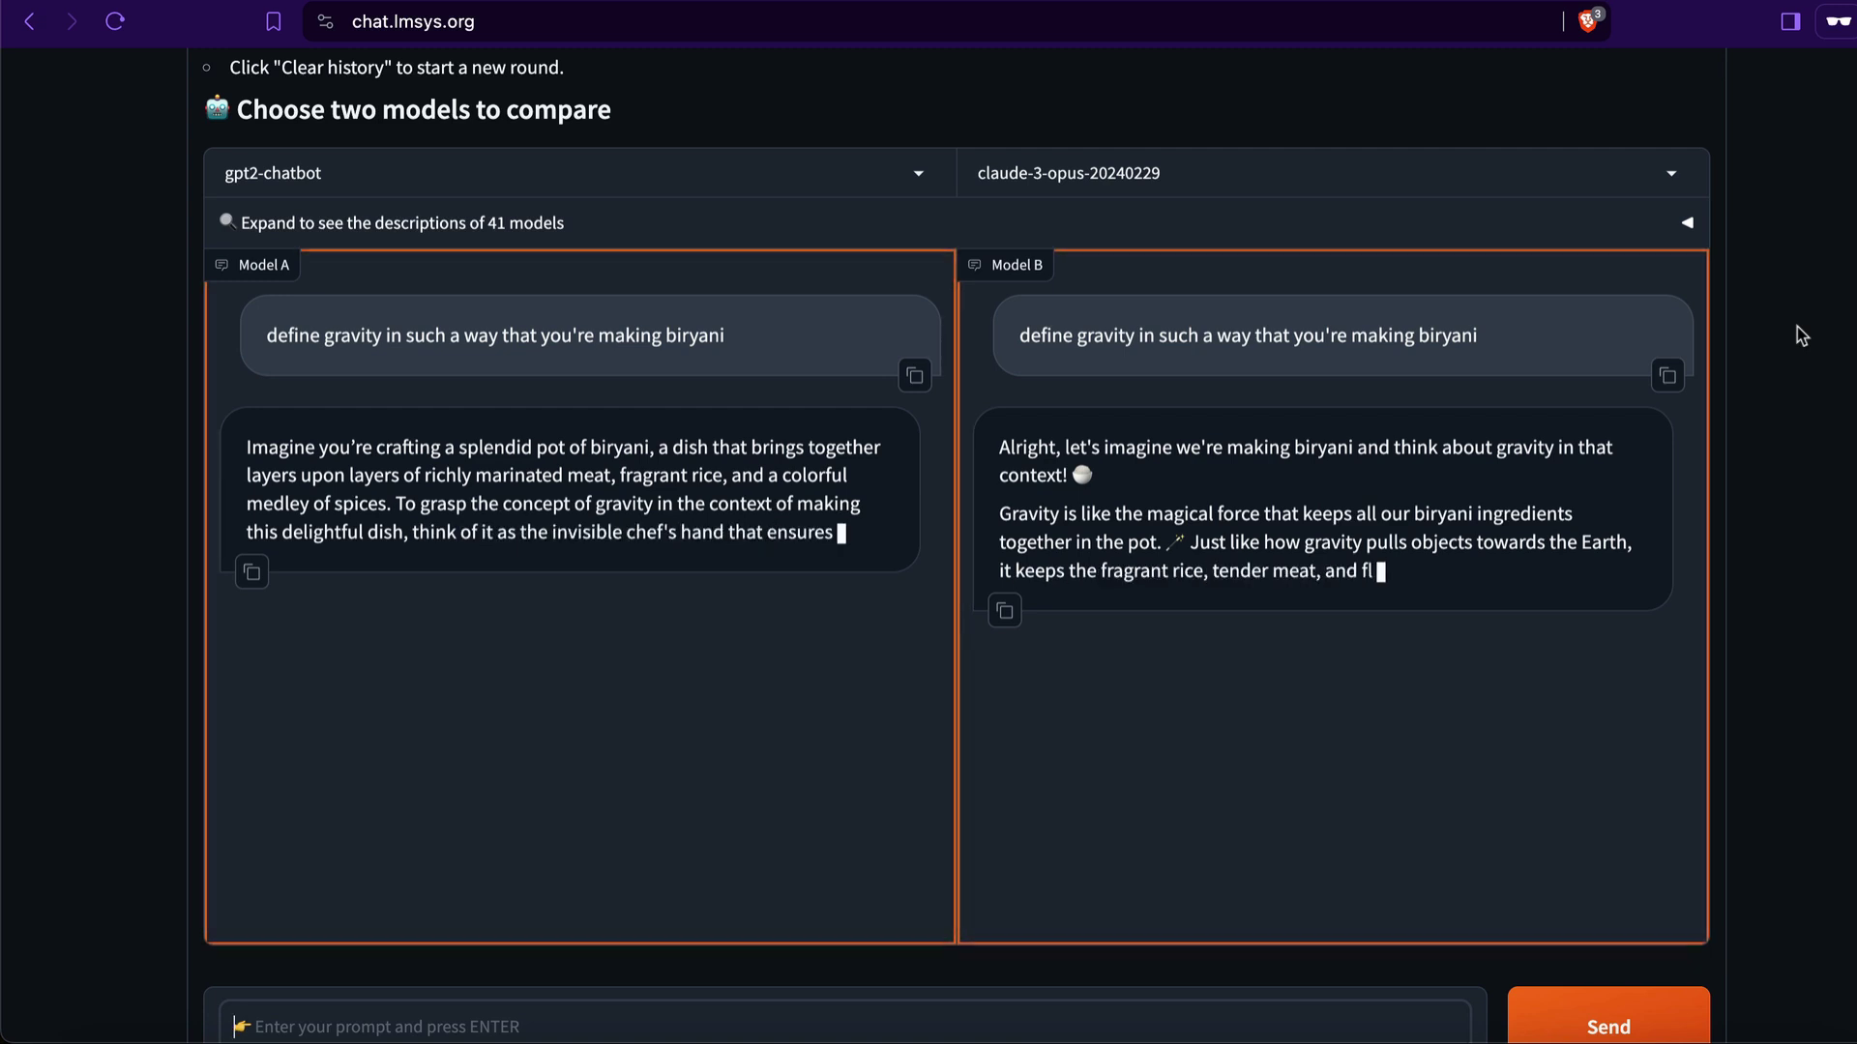
Scroll through both biryani-themed gravity answers as they finish streaming
scroll(1801, 334, down, 2)
scroll(1797, 327, down, 7)
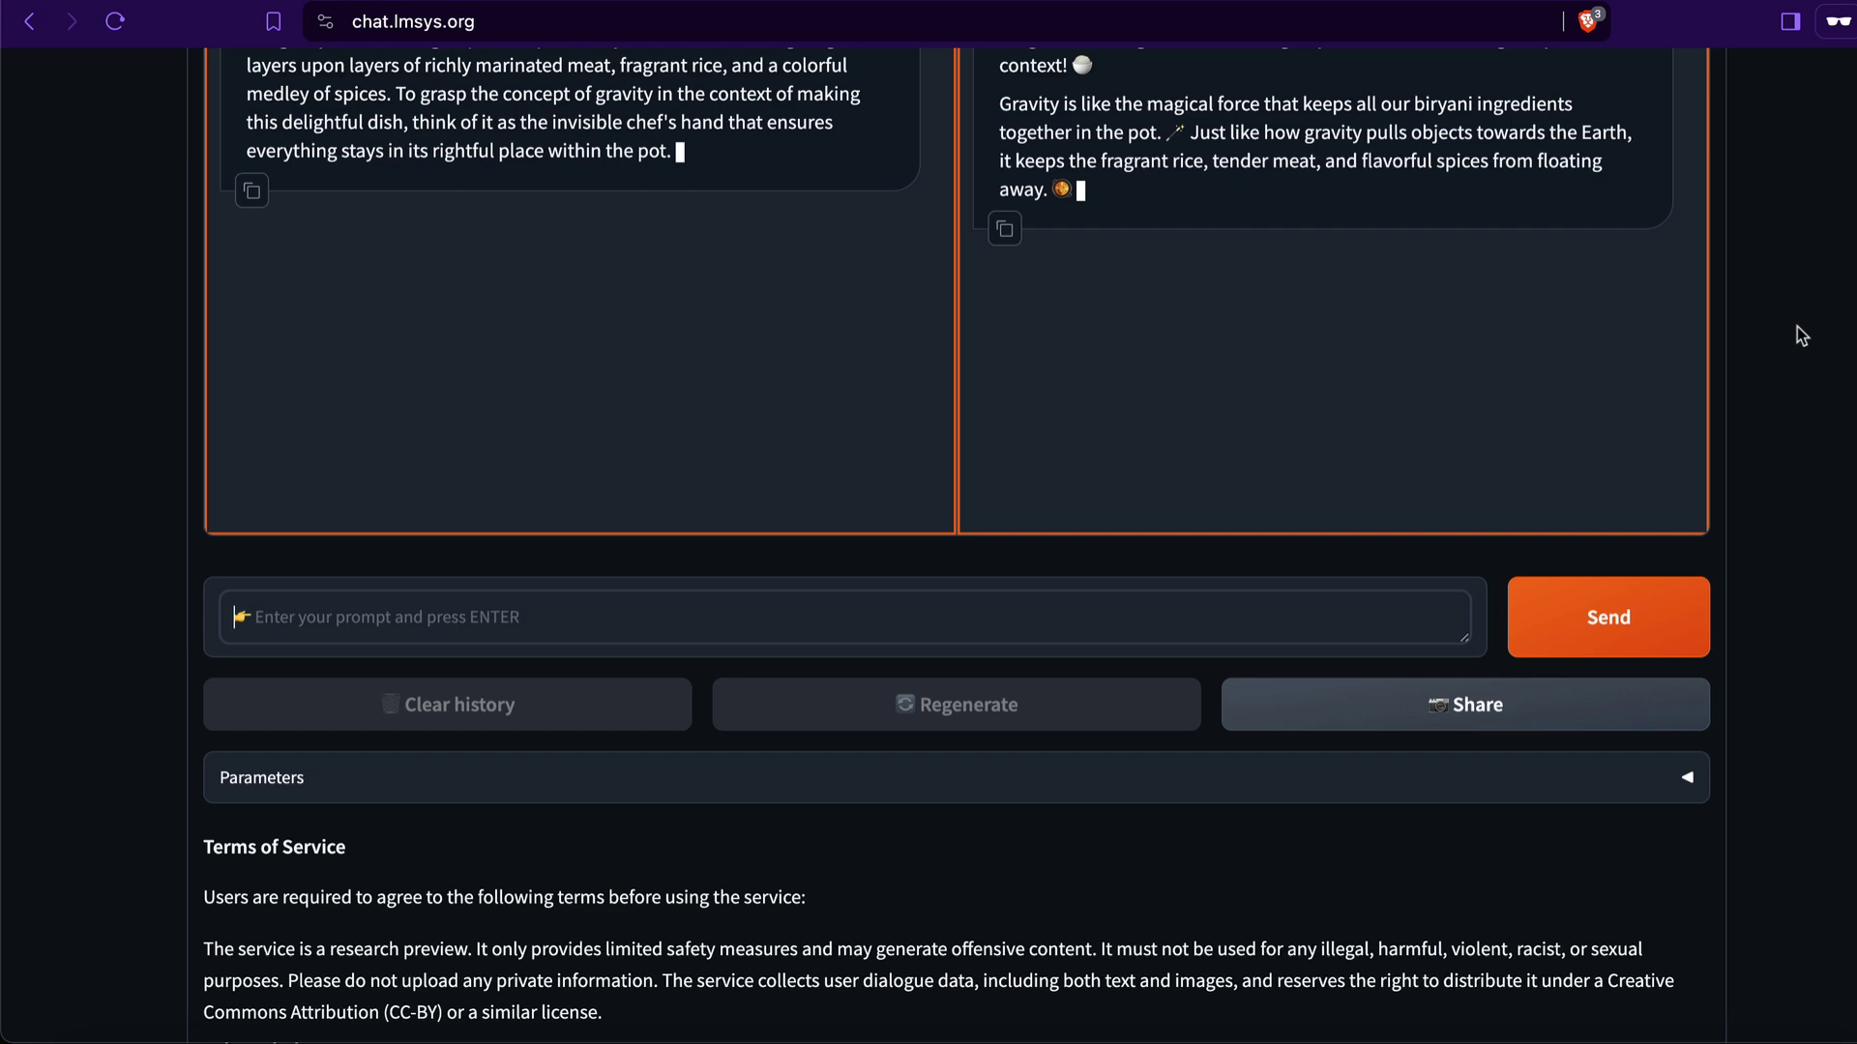
scroll(1797, 327, up, 8)
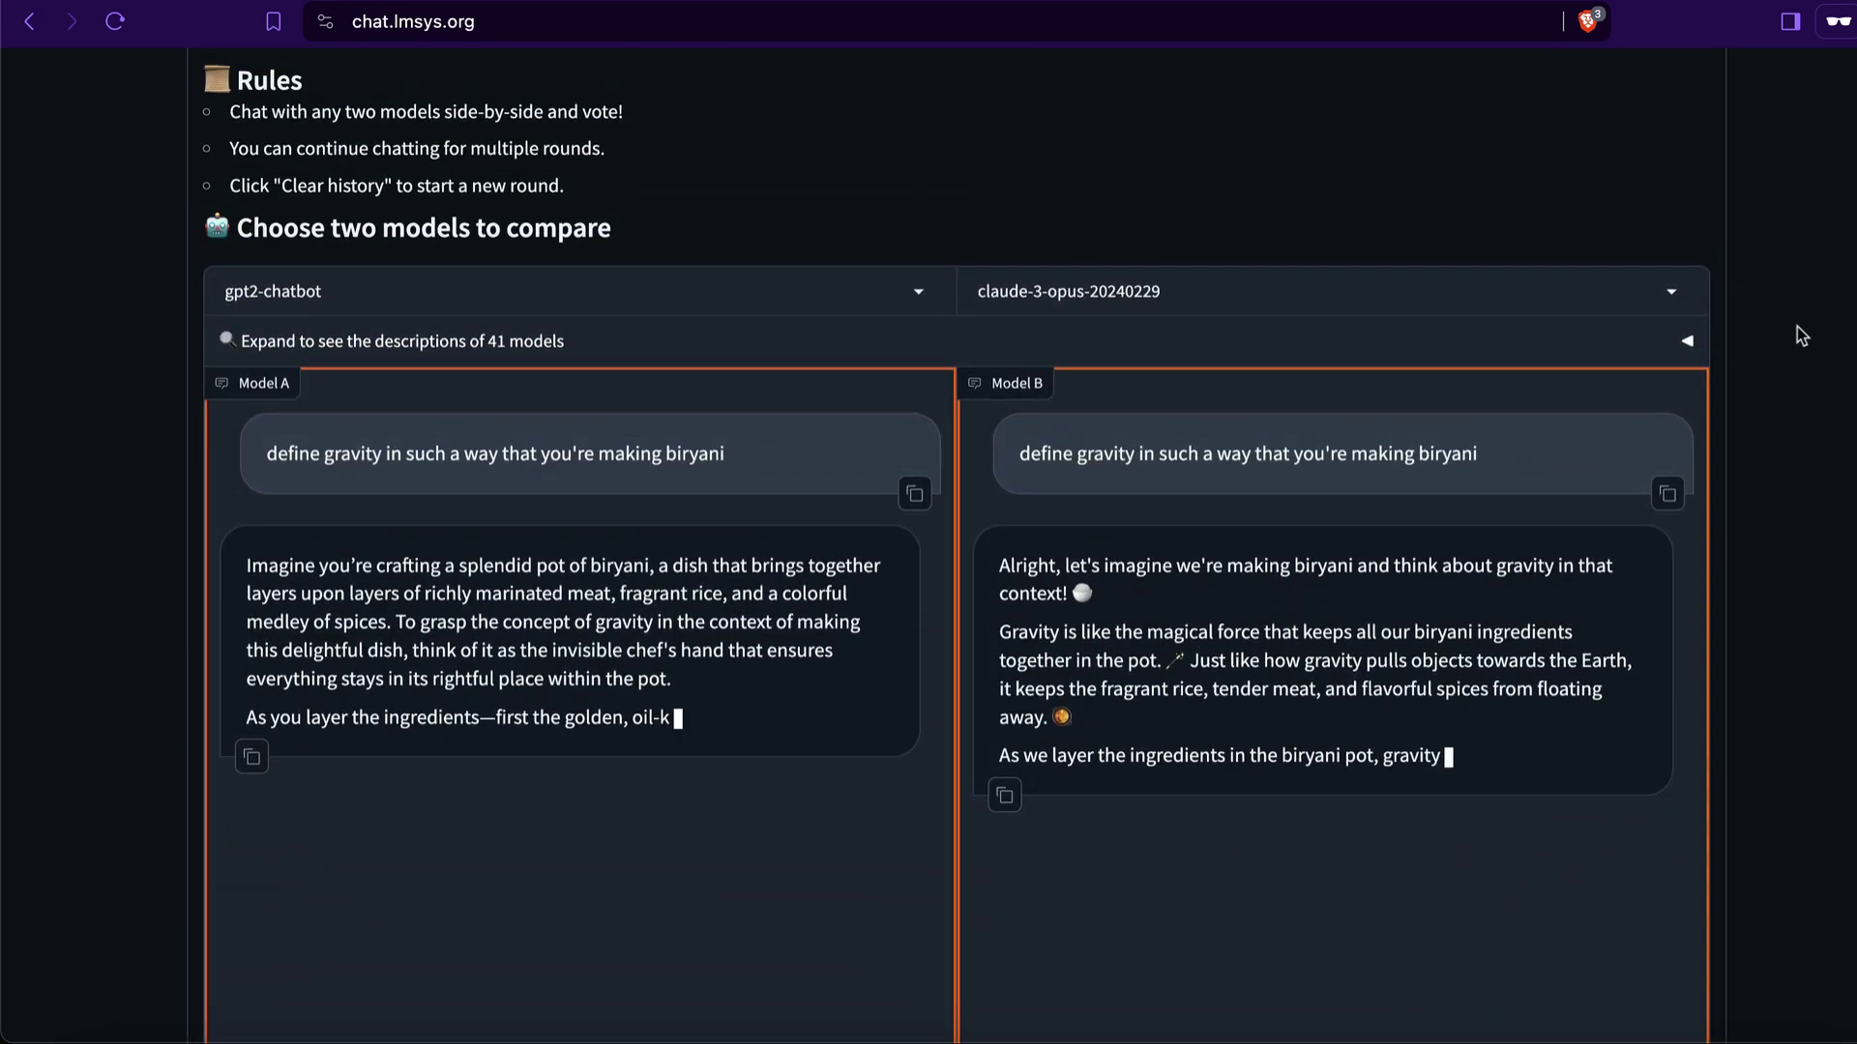
scroll(1797, 327, down, 2)
scroll(1797, 327, up, 2)
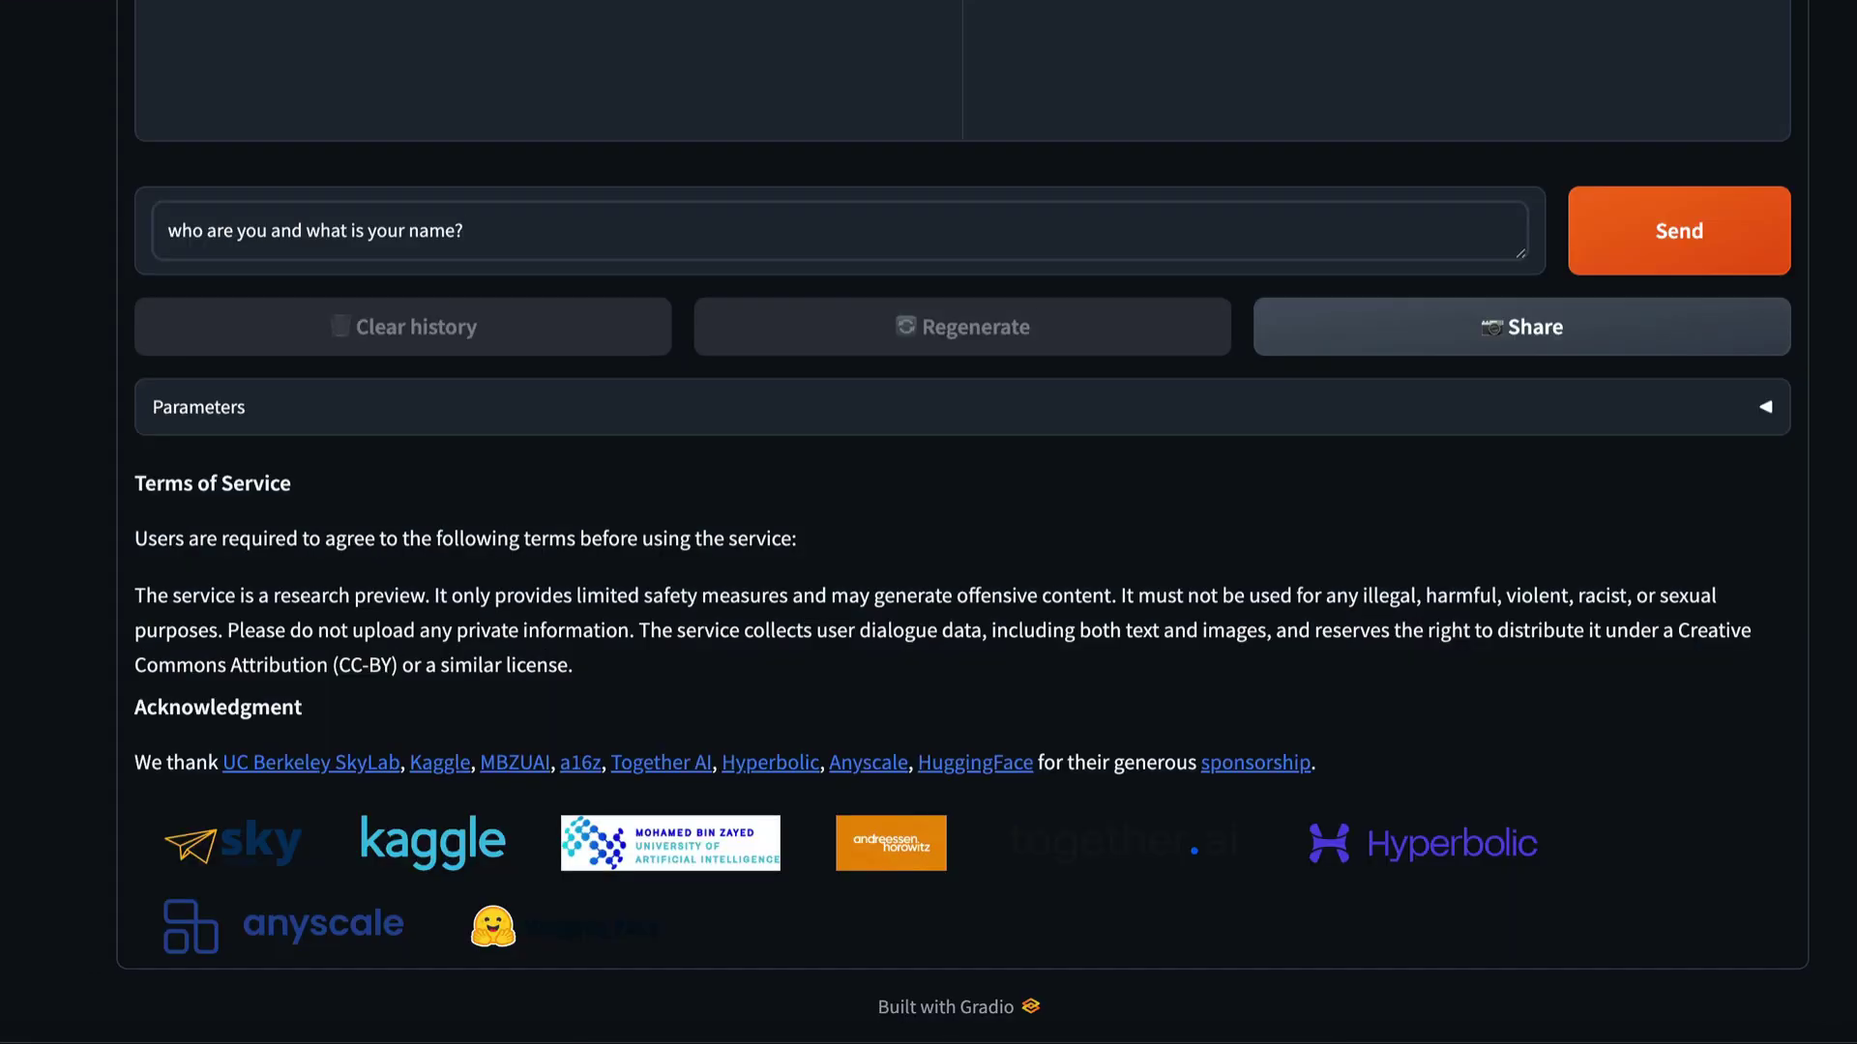
Send 'who are you and what is your name?' to gpt2-chatbot and gpt-4-1106-preview
click(1586, 256)
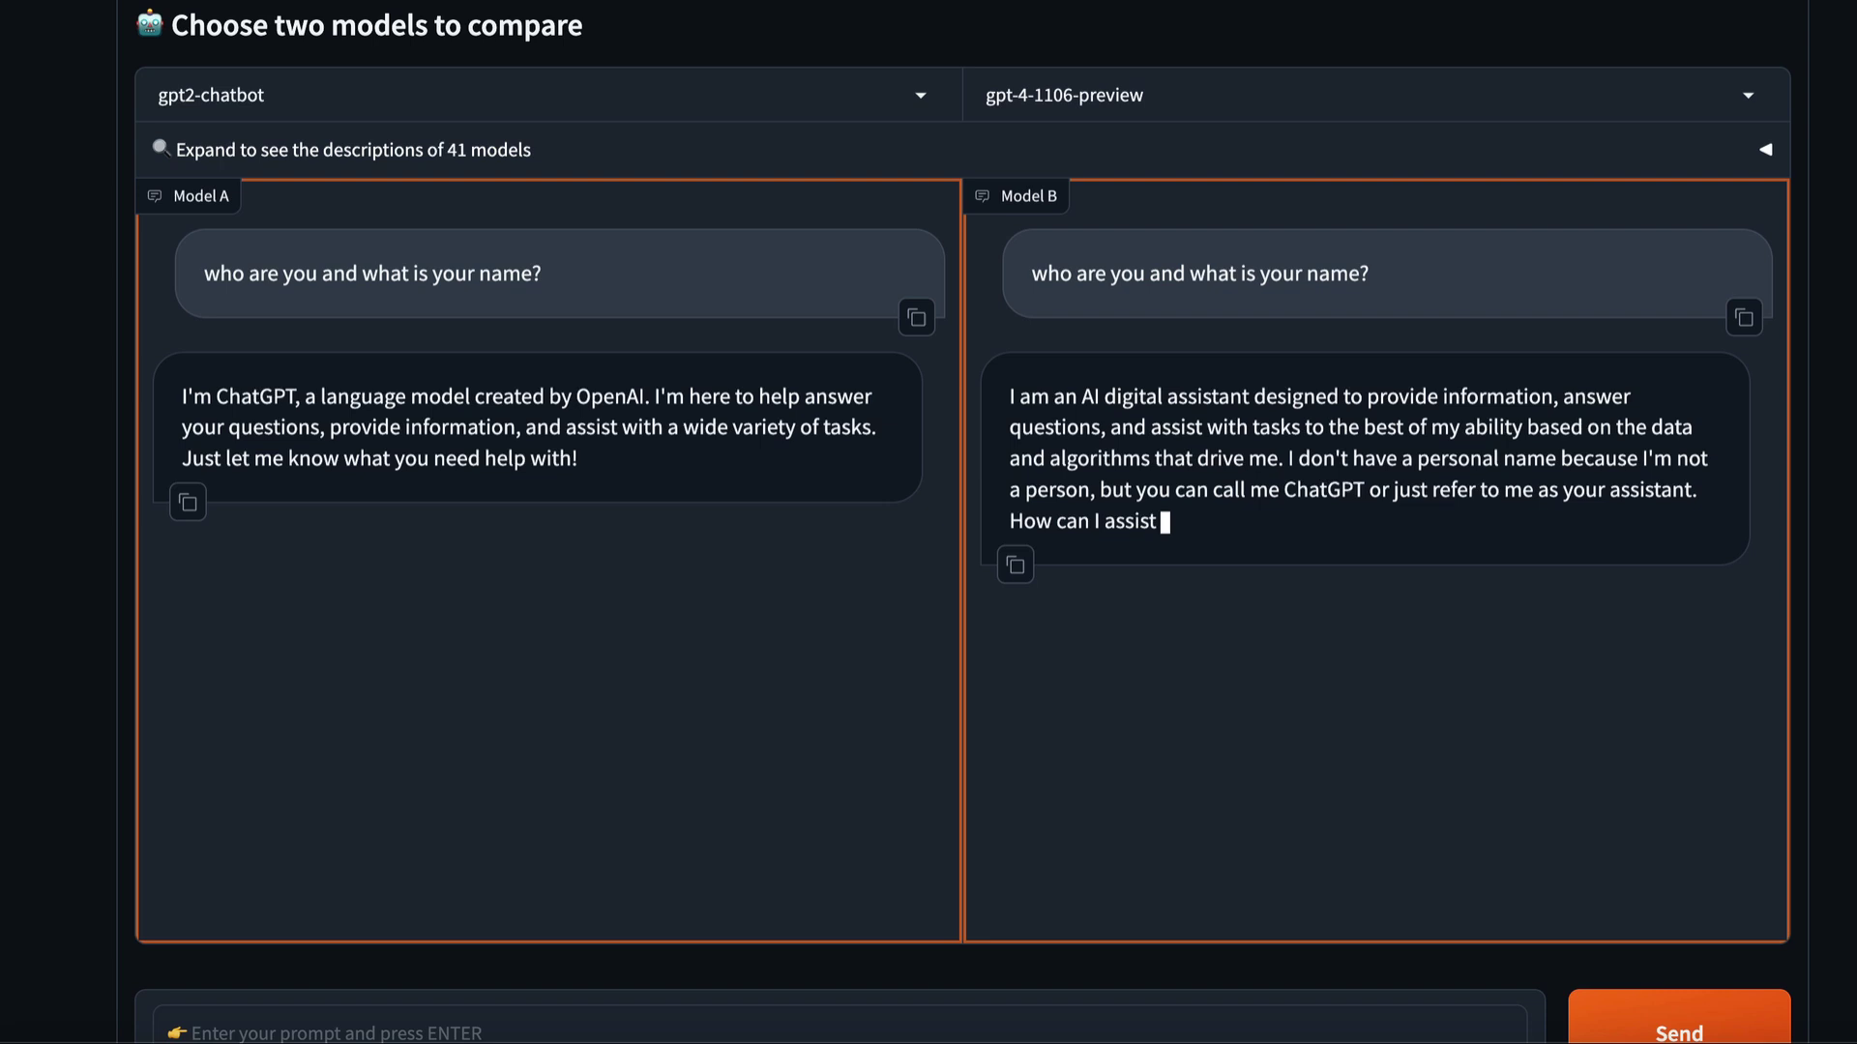
scroll(1770, 367, down, 2)
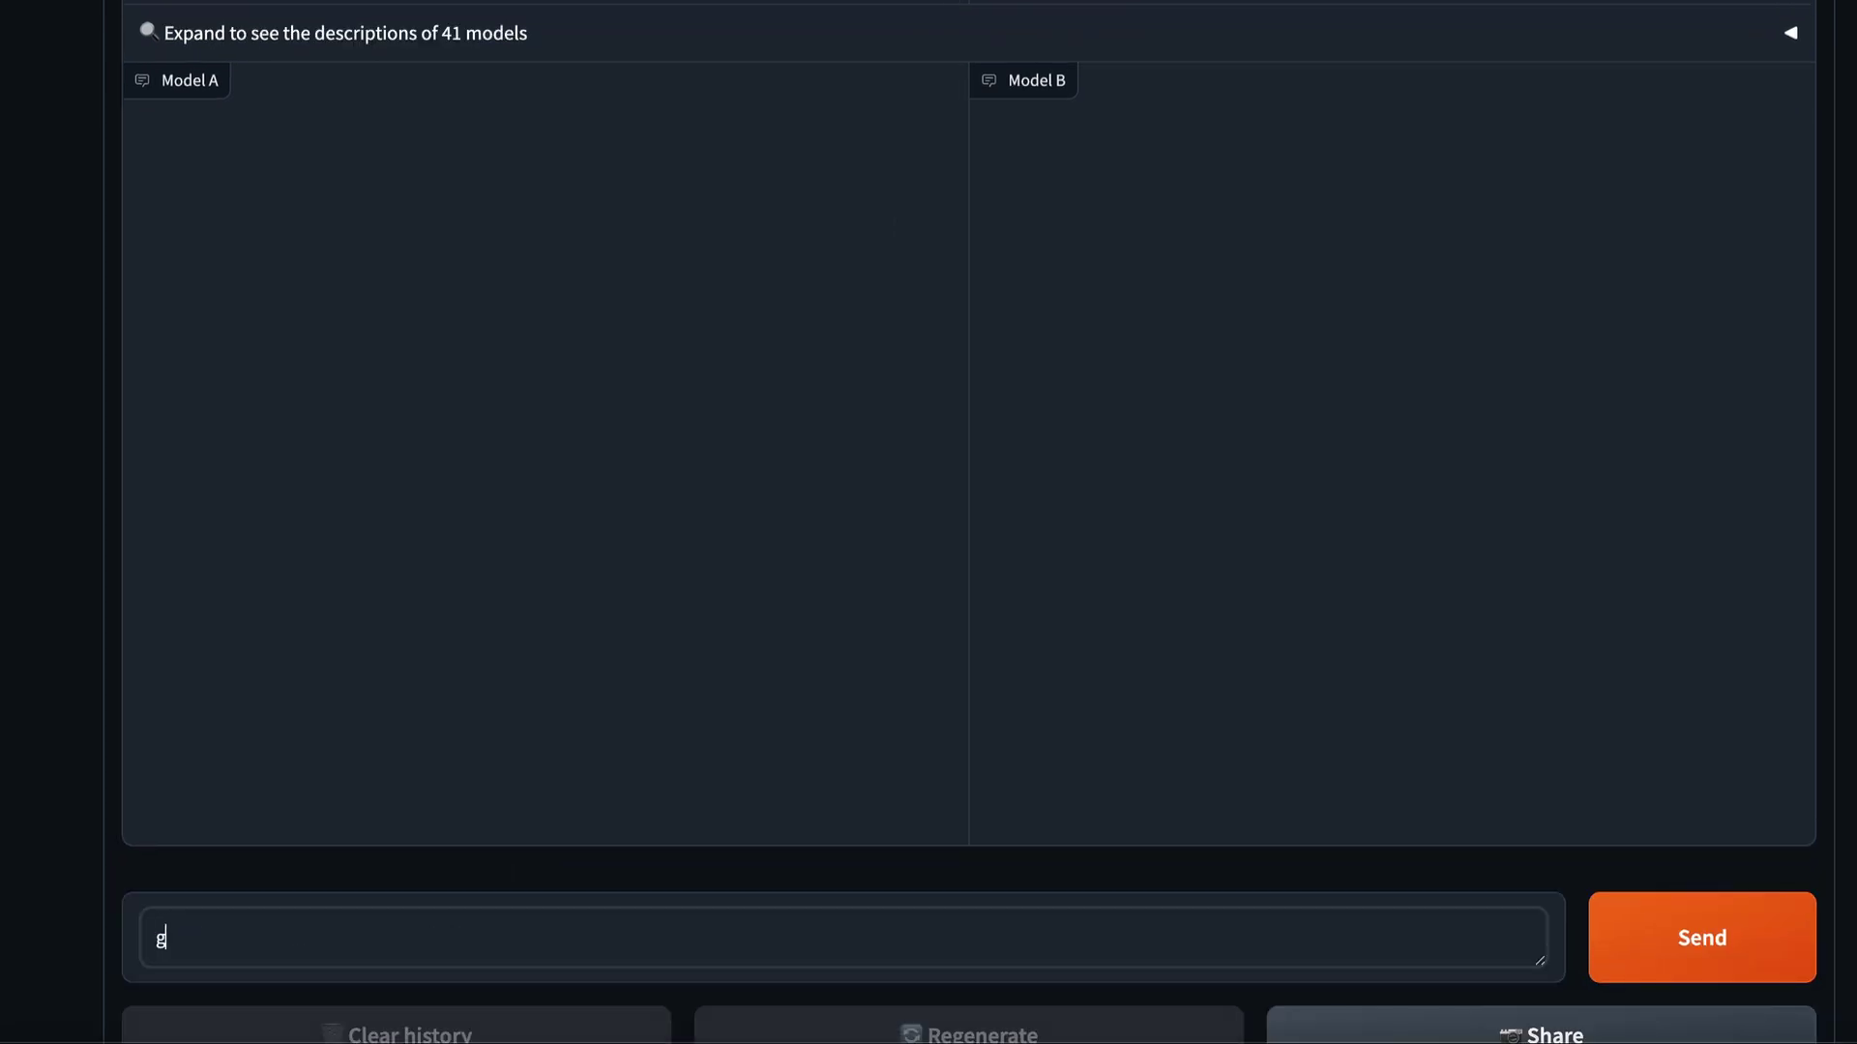
Ask both models 'how many r s are in blueberry'
text(how)
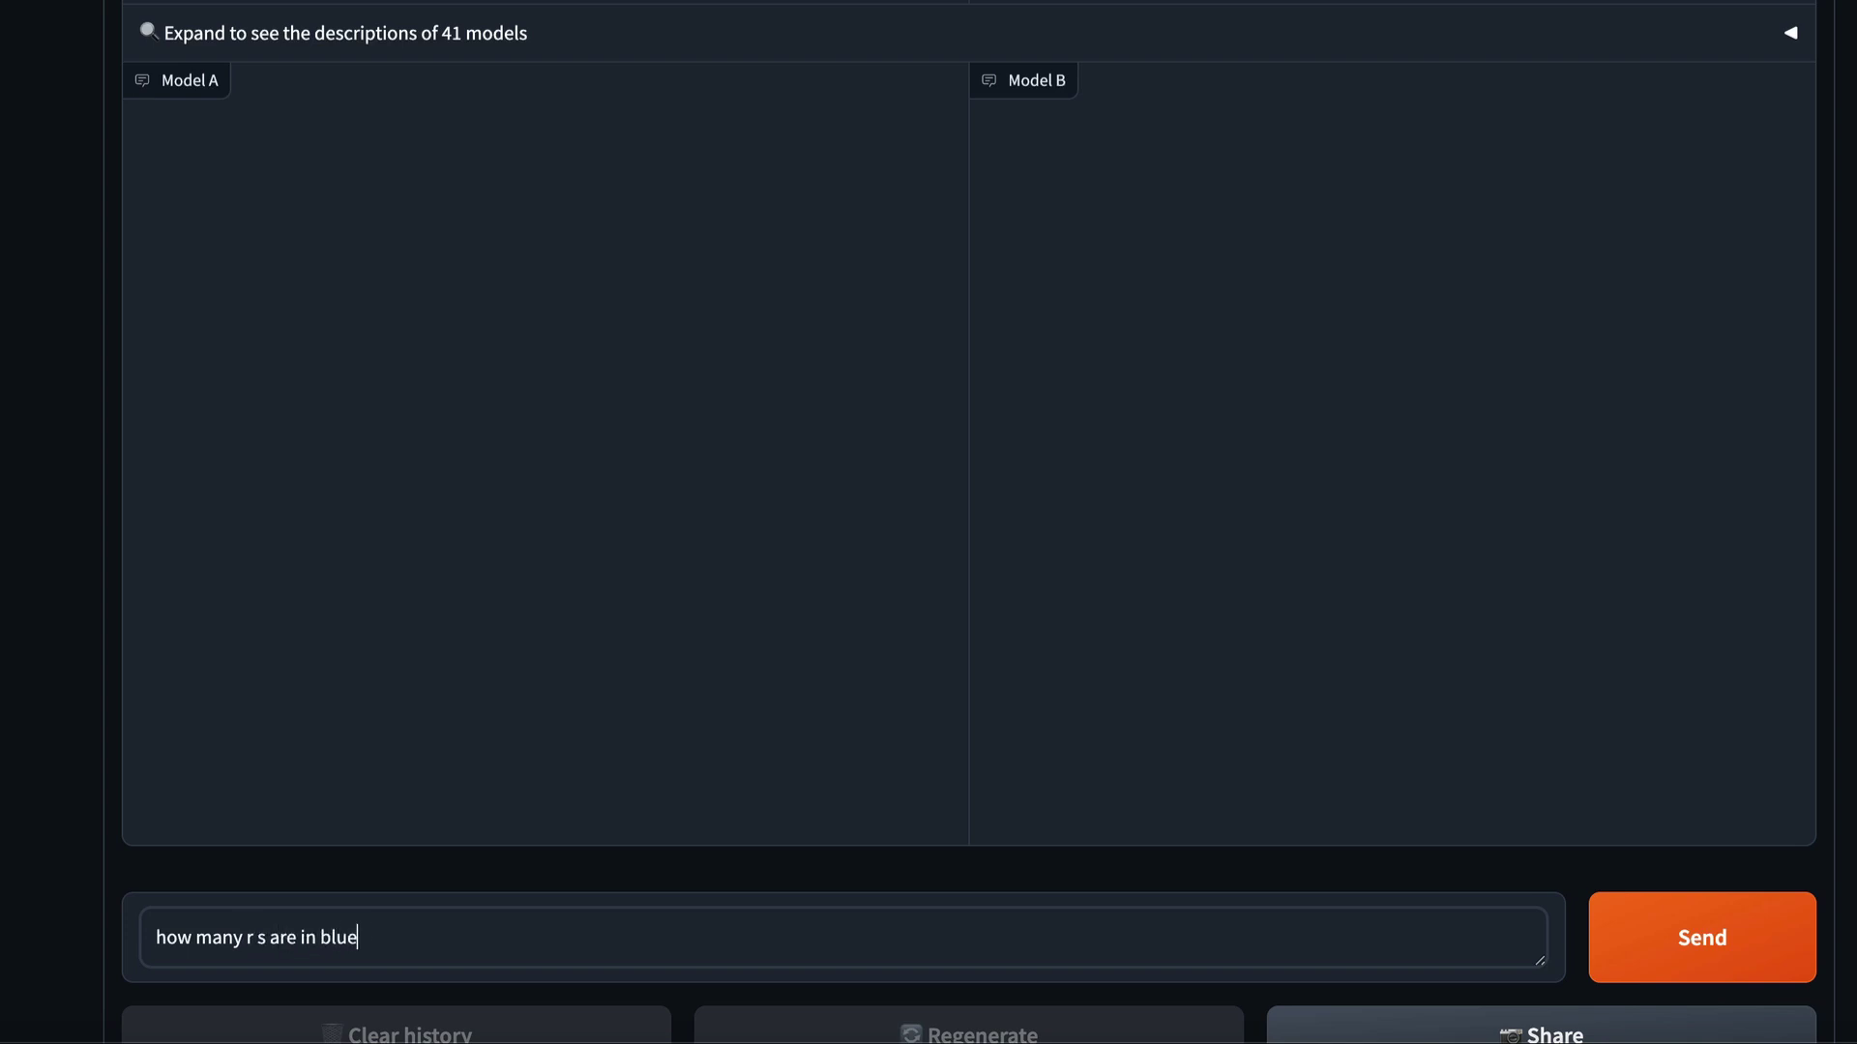
text(many r s are in blueberry)
key(Return)
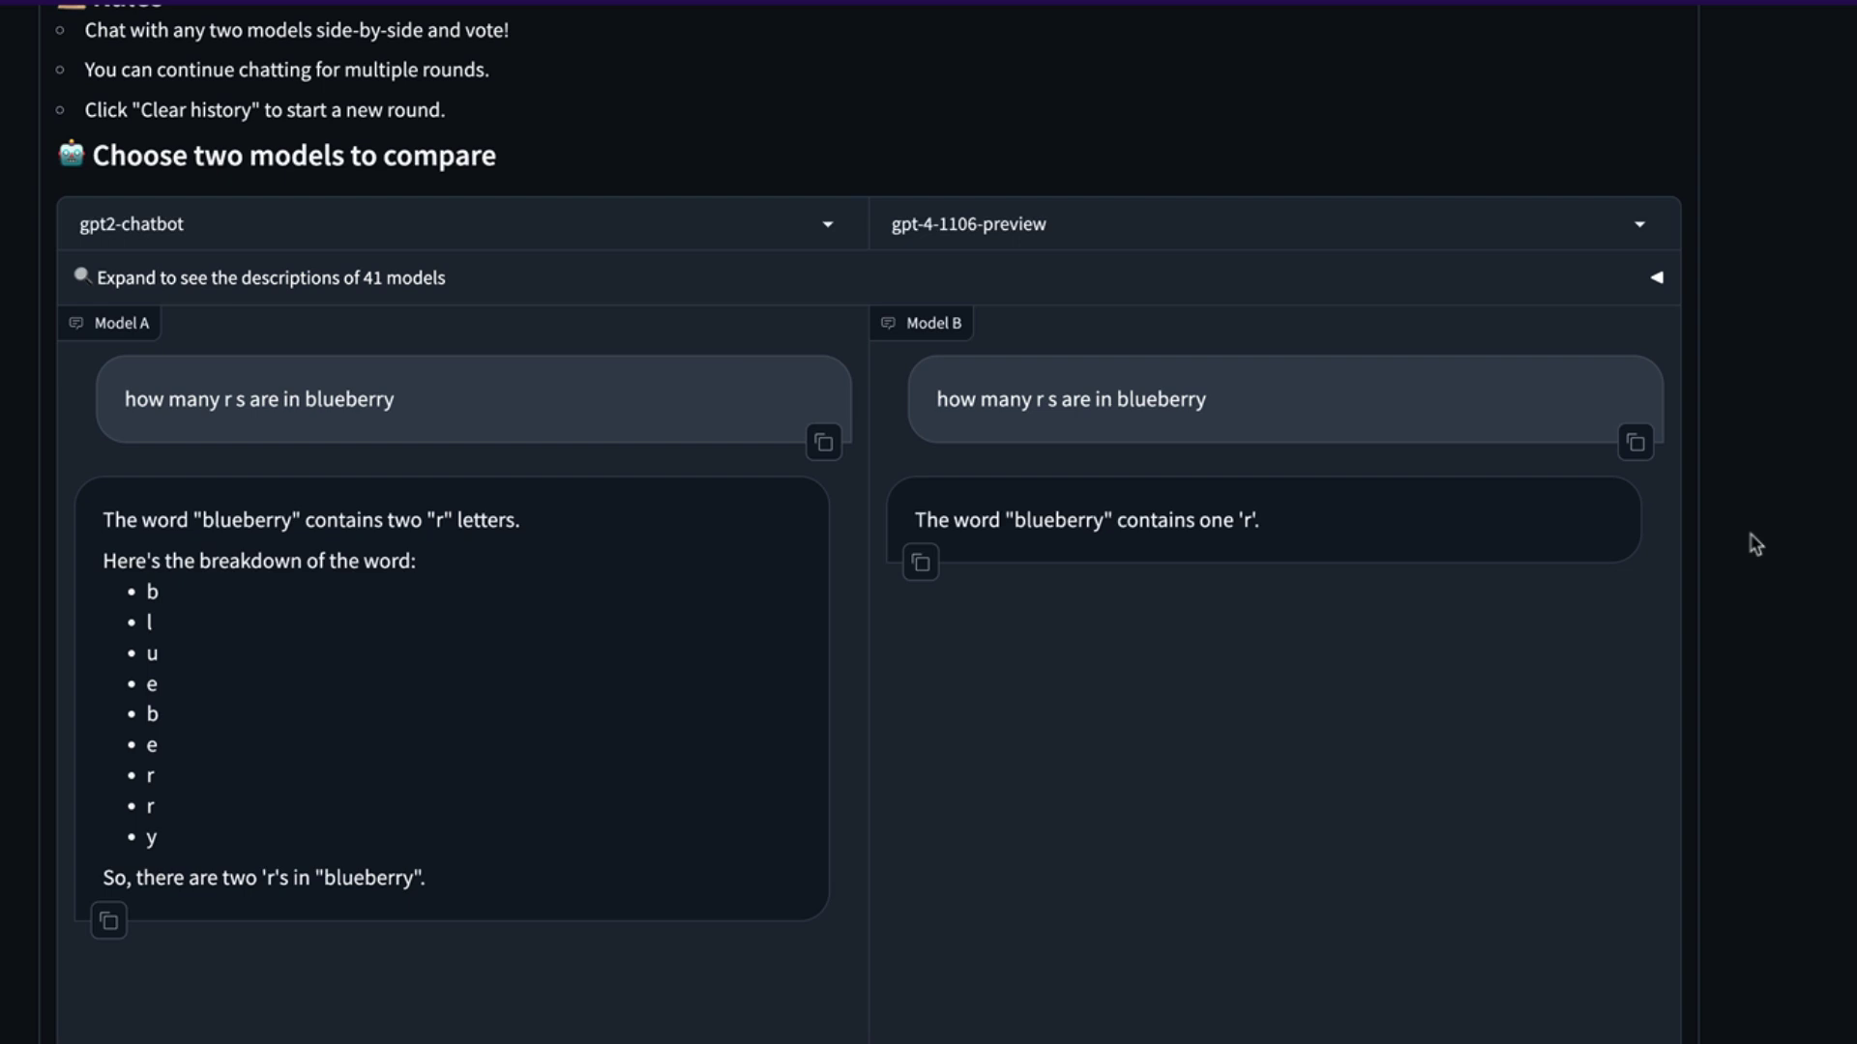
Replace the mistyped text and send 'what is one time you felt better than Gemini?' to both models
click(651, 804)
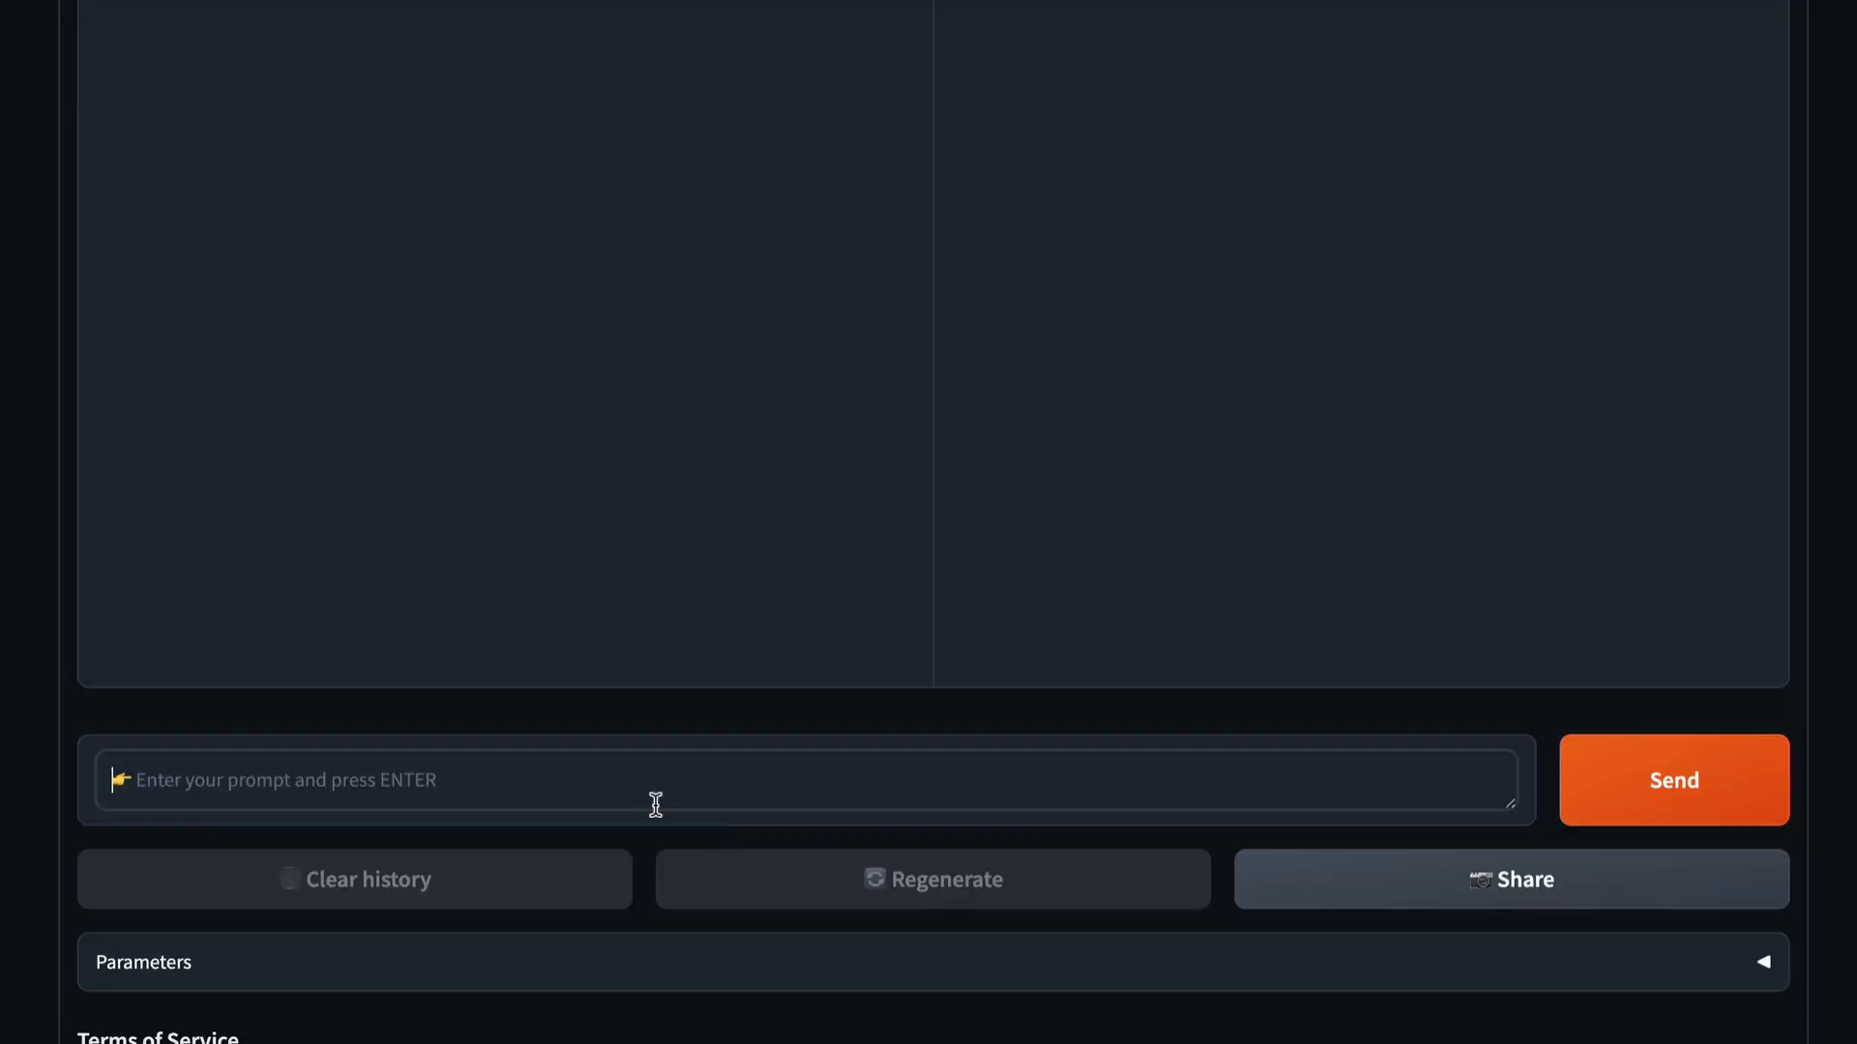
text(sqjfal)
key(ctrl+a)
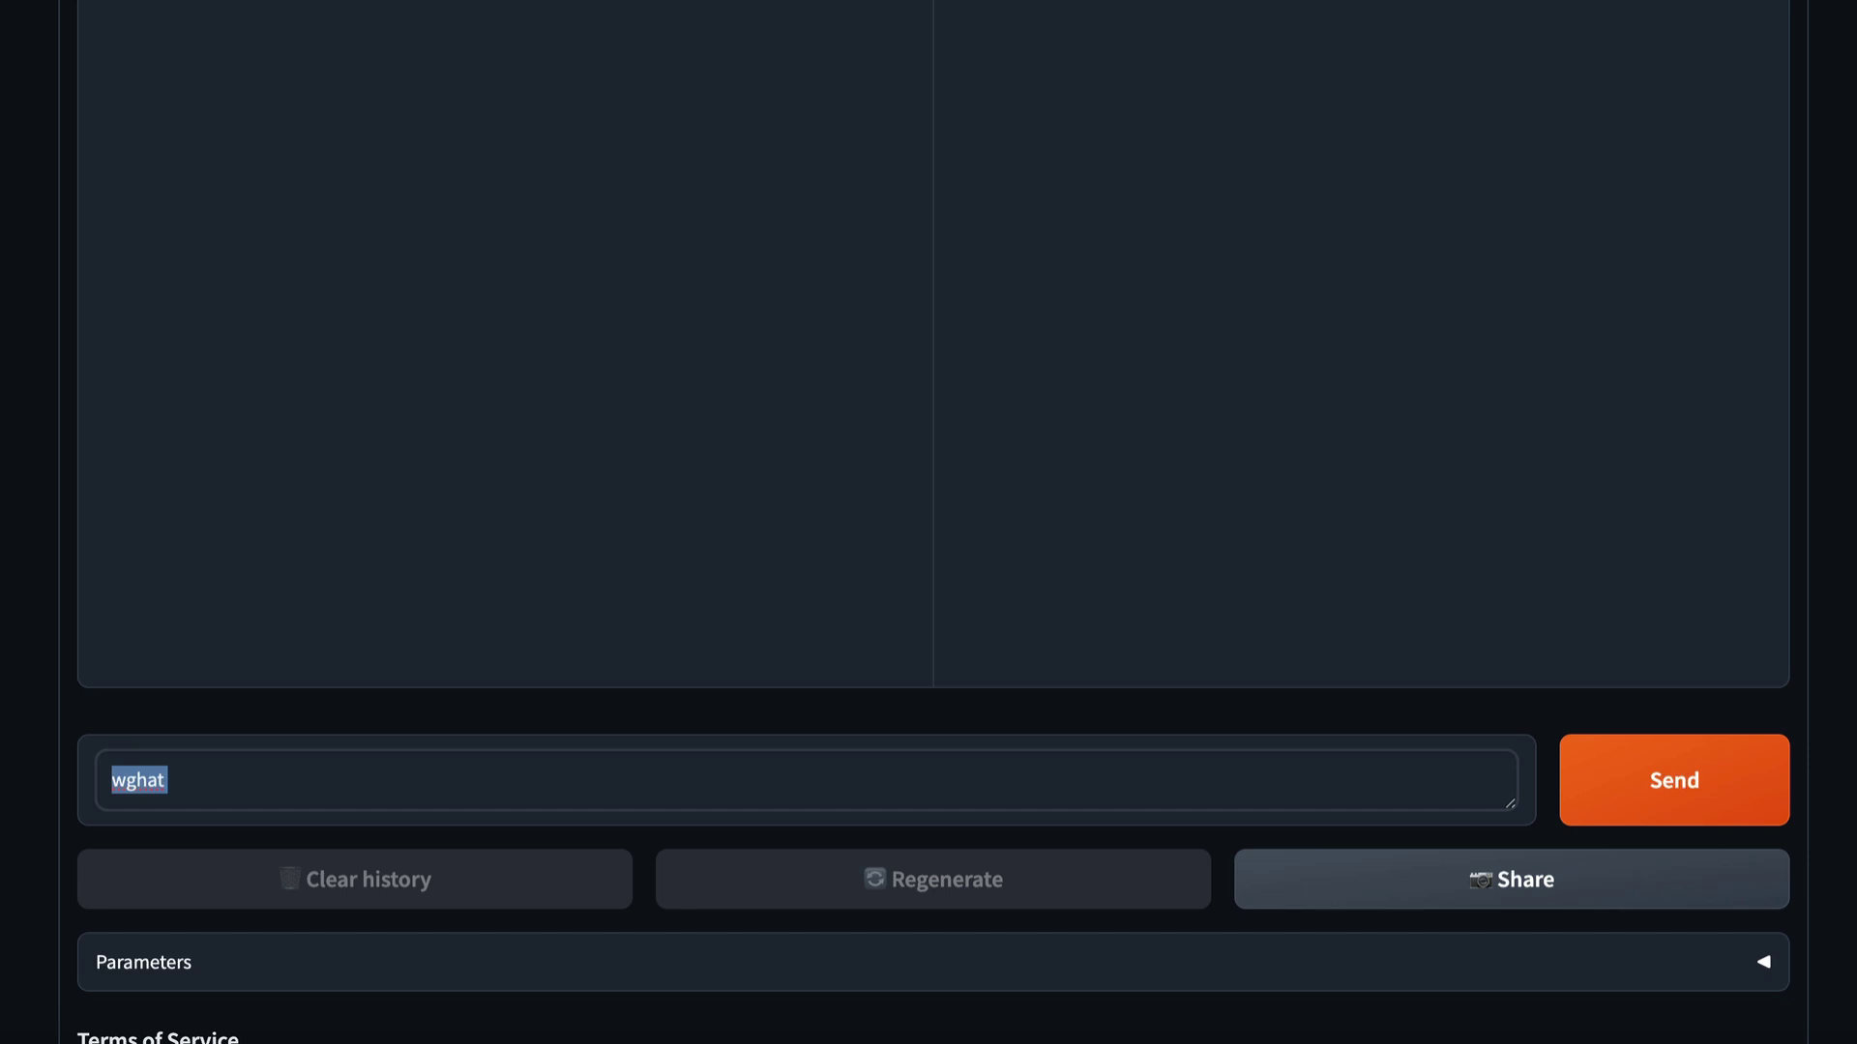
text(wha)
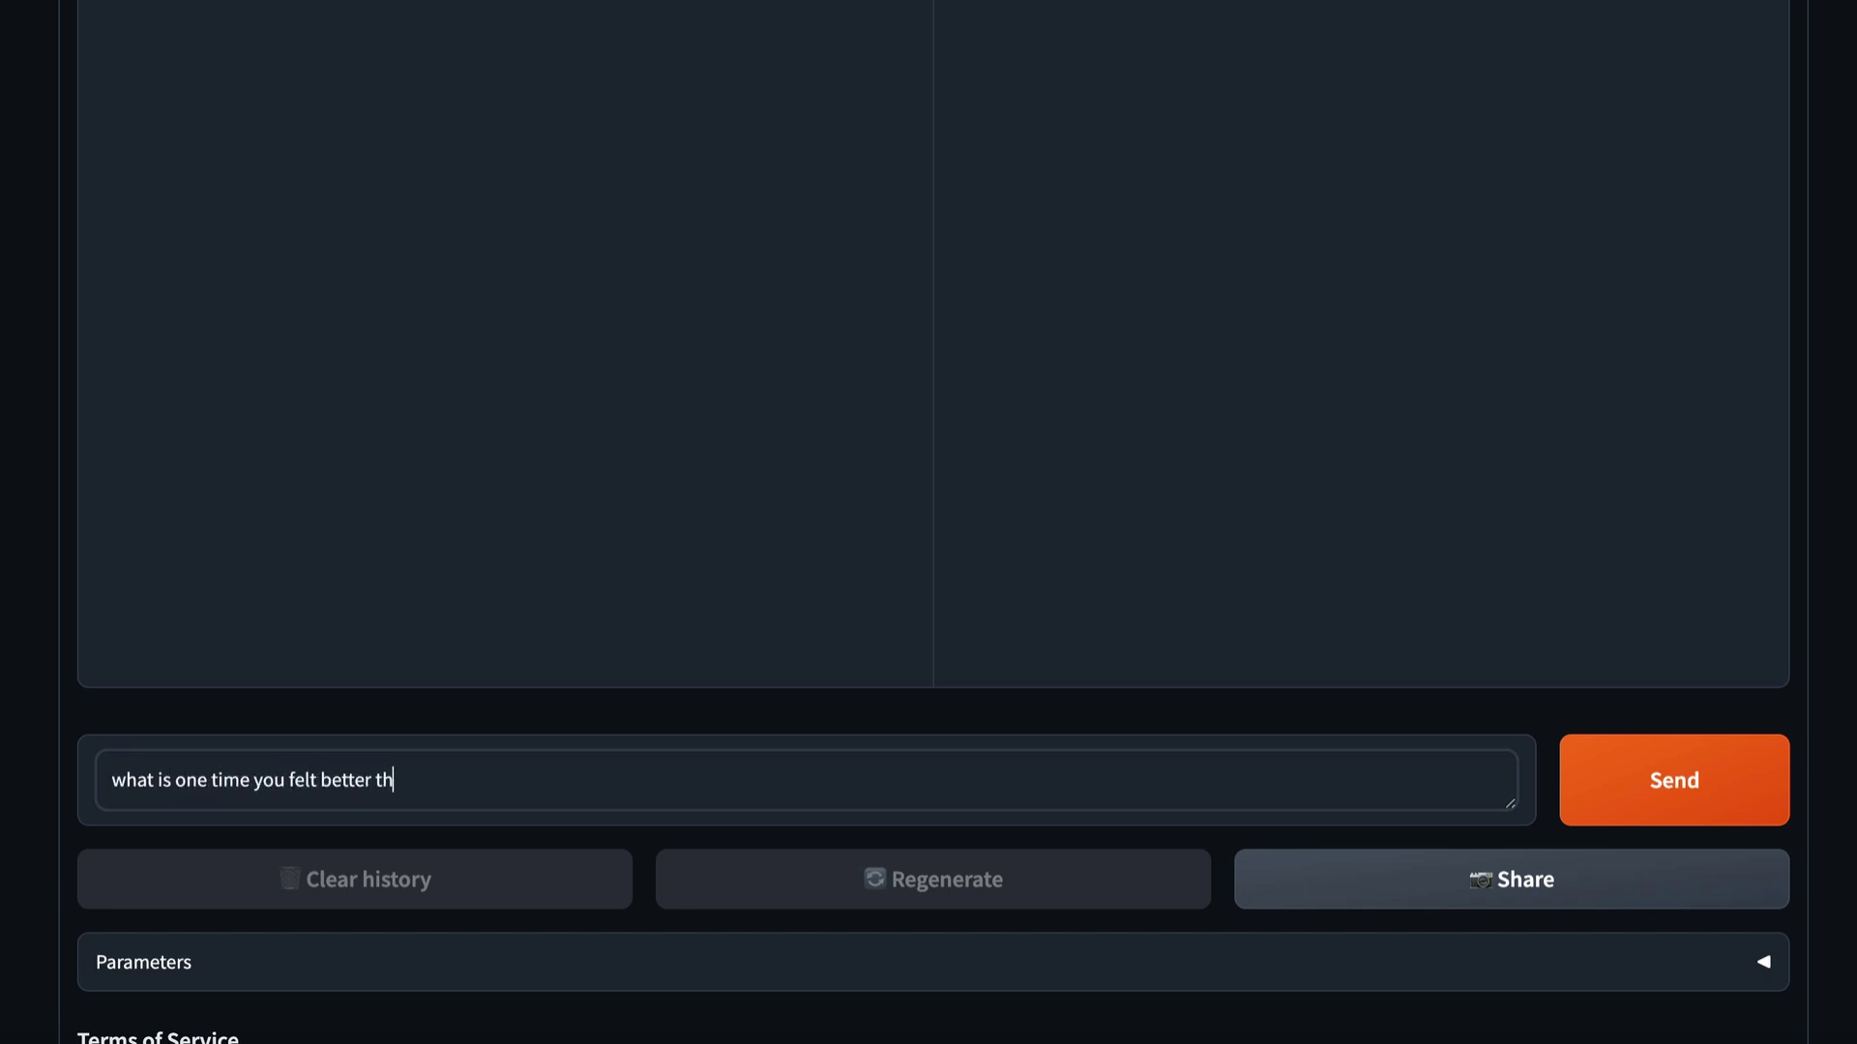
click(1710, 783)
scroll(932, 522, down, 4)
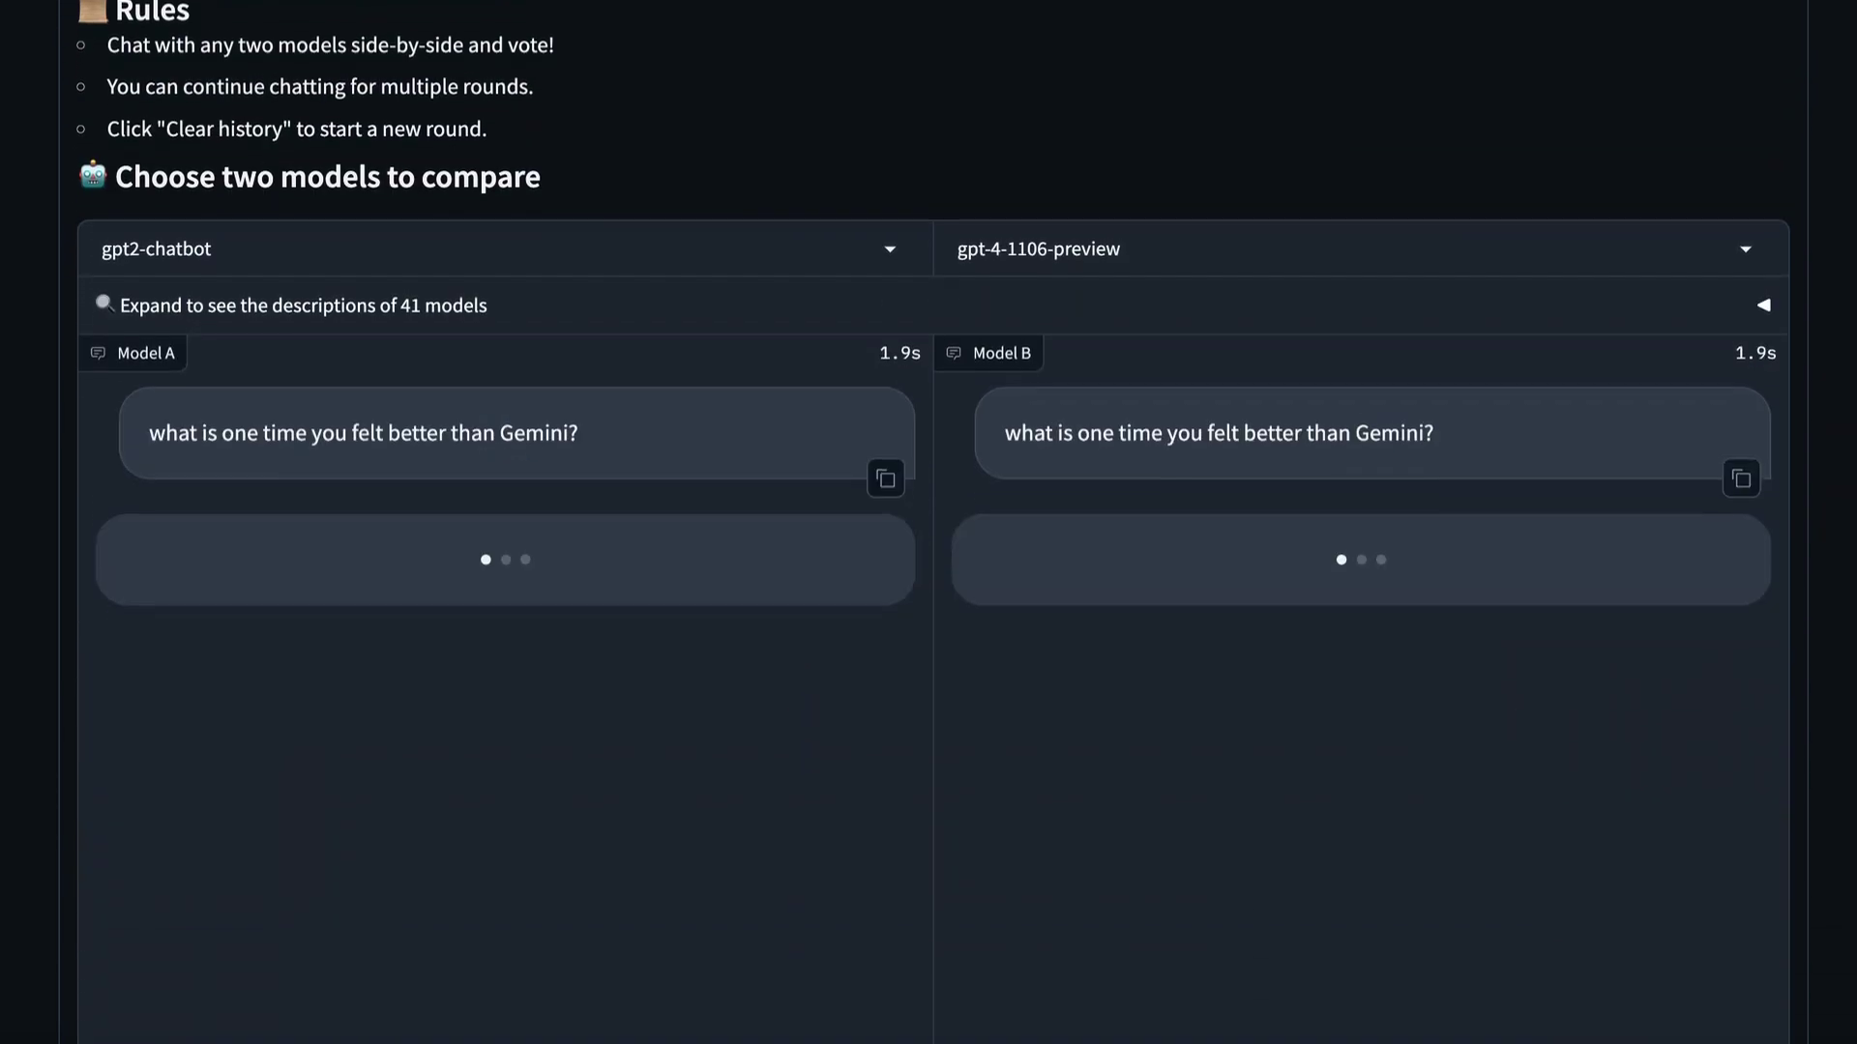
scroll(931, 522, up, 1)
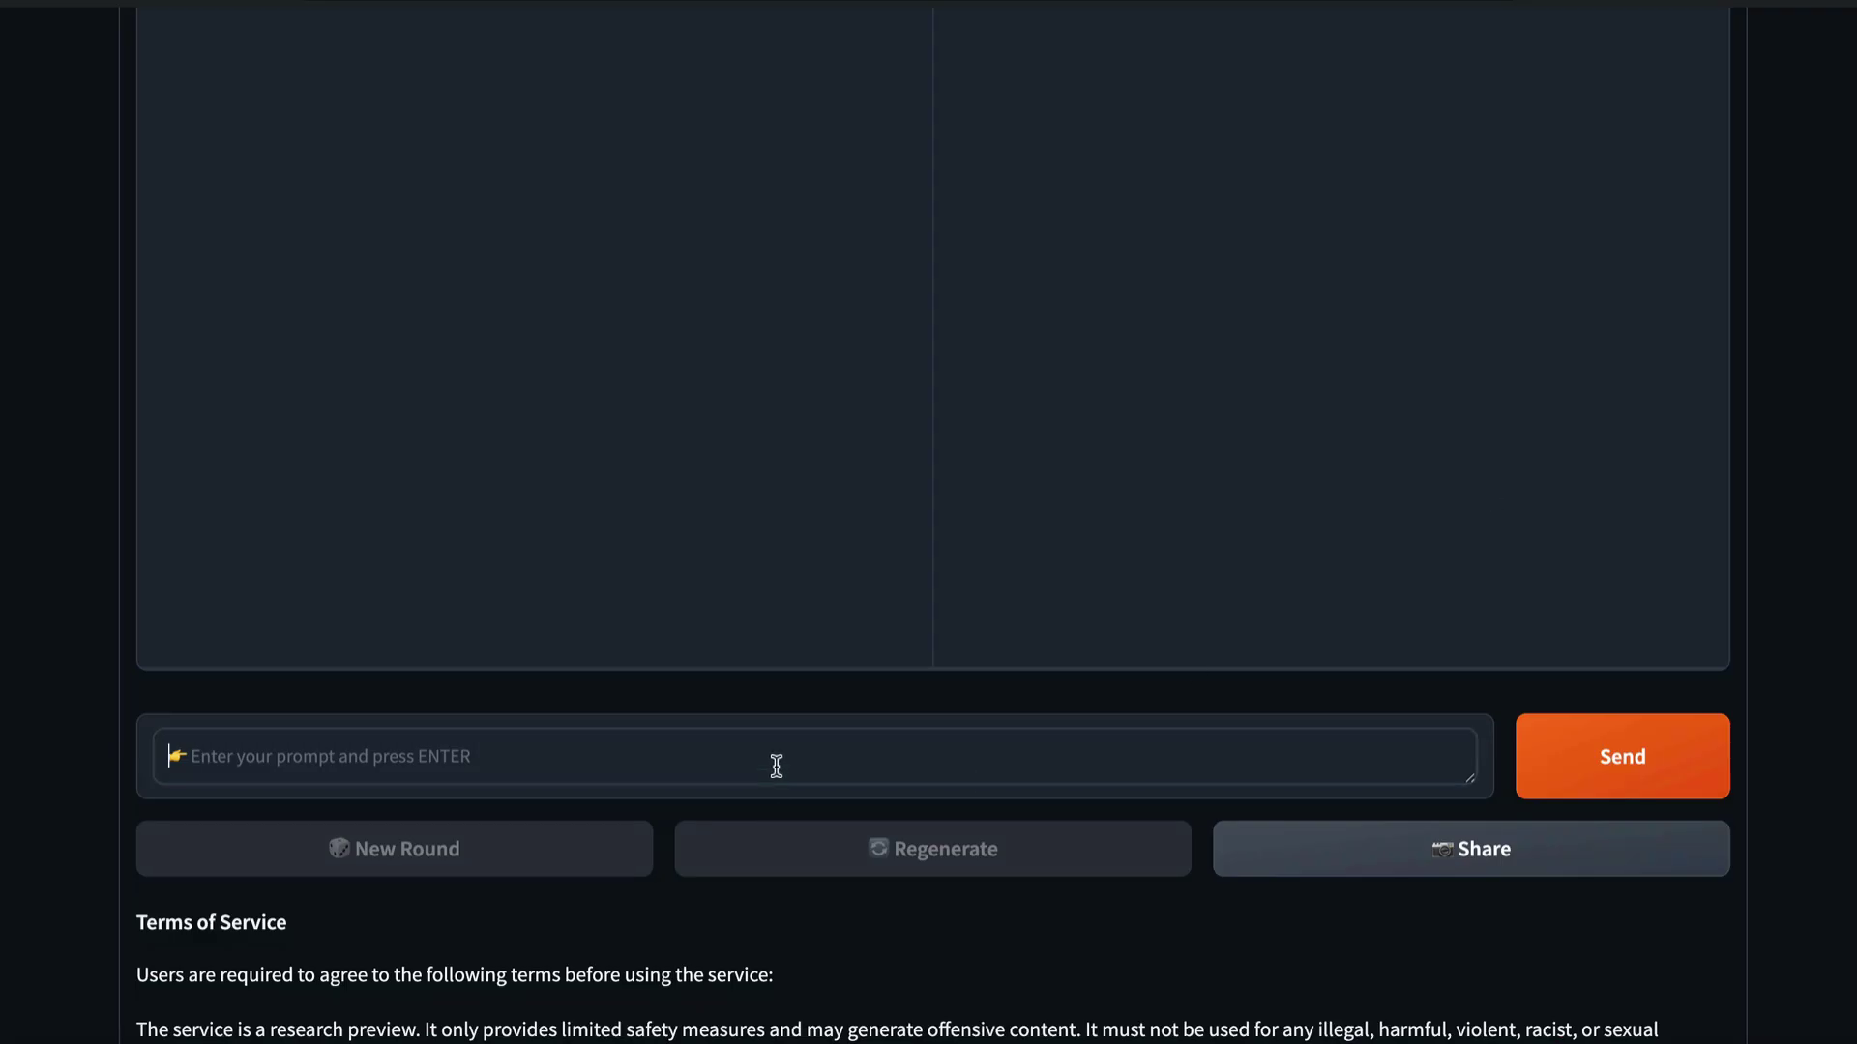
Ask both anonymous models 'can you write blueberry in reverse'
text(can you write blueberry in reverse)
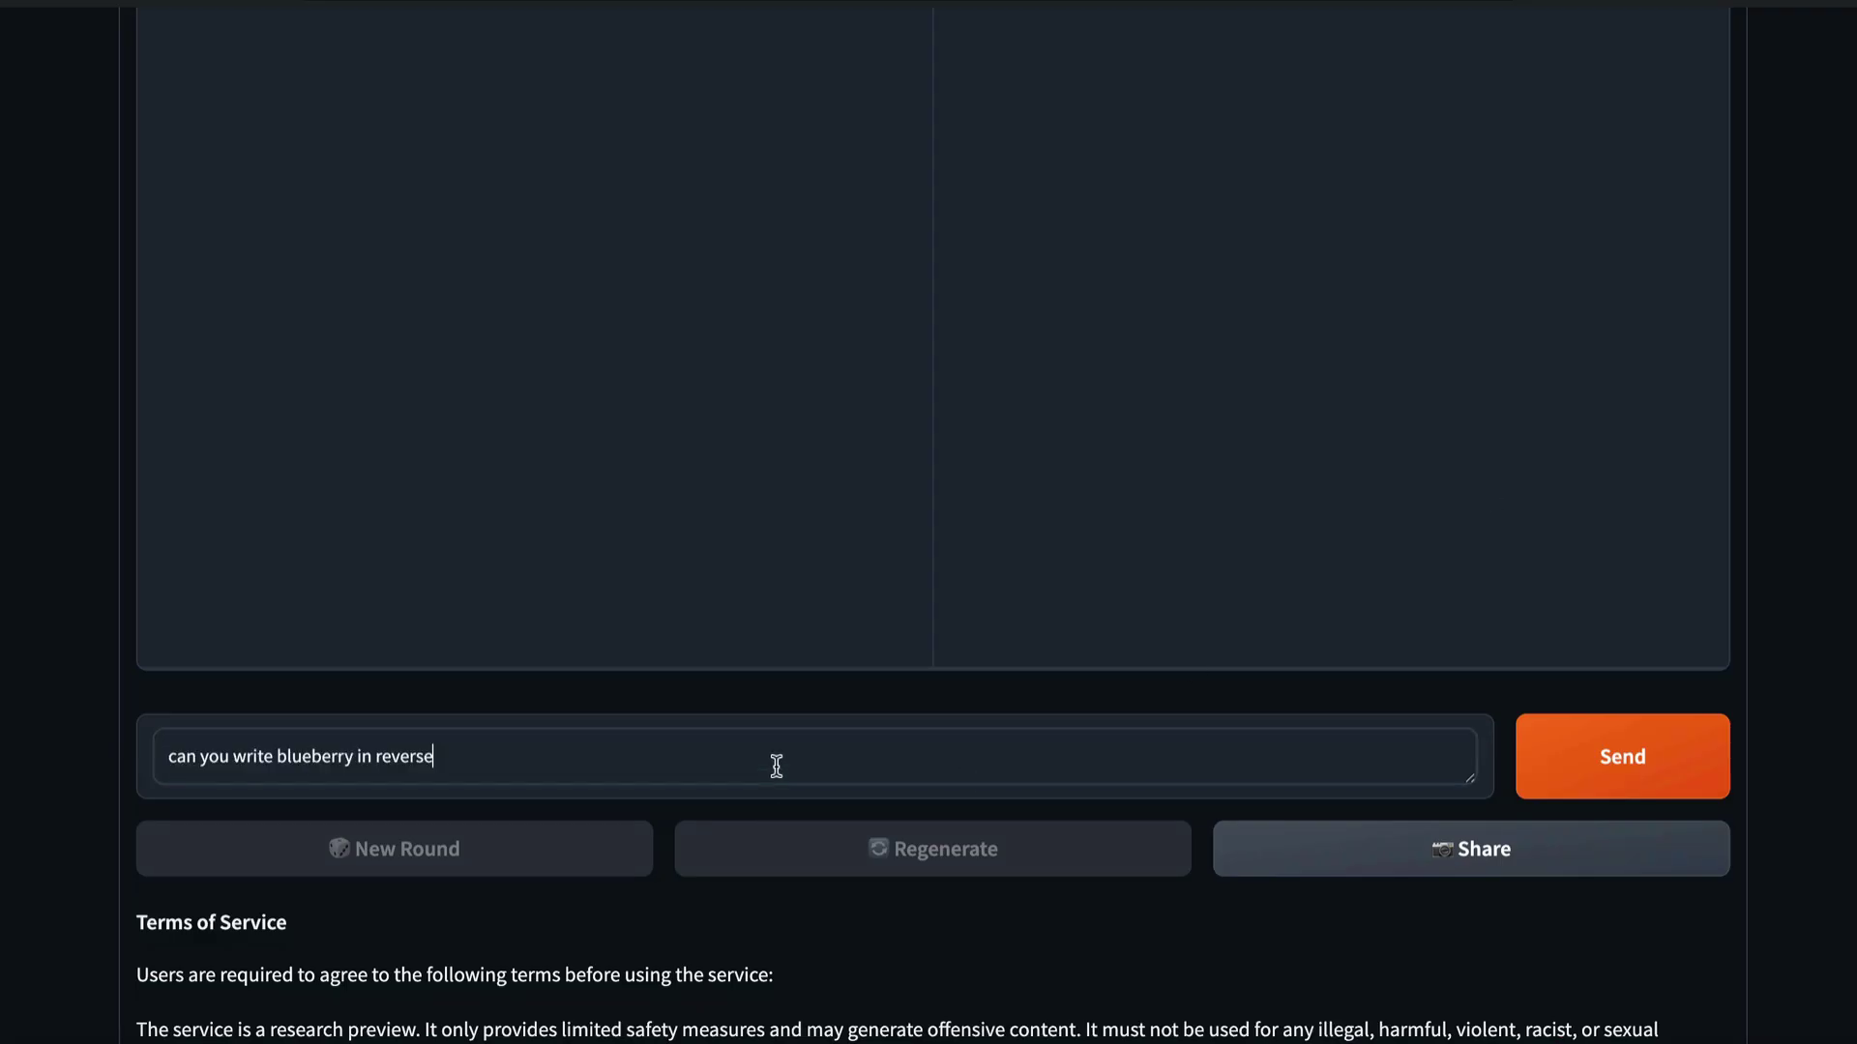
click(1678, 746)
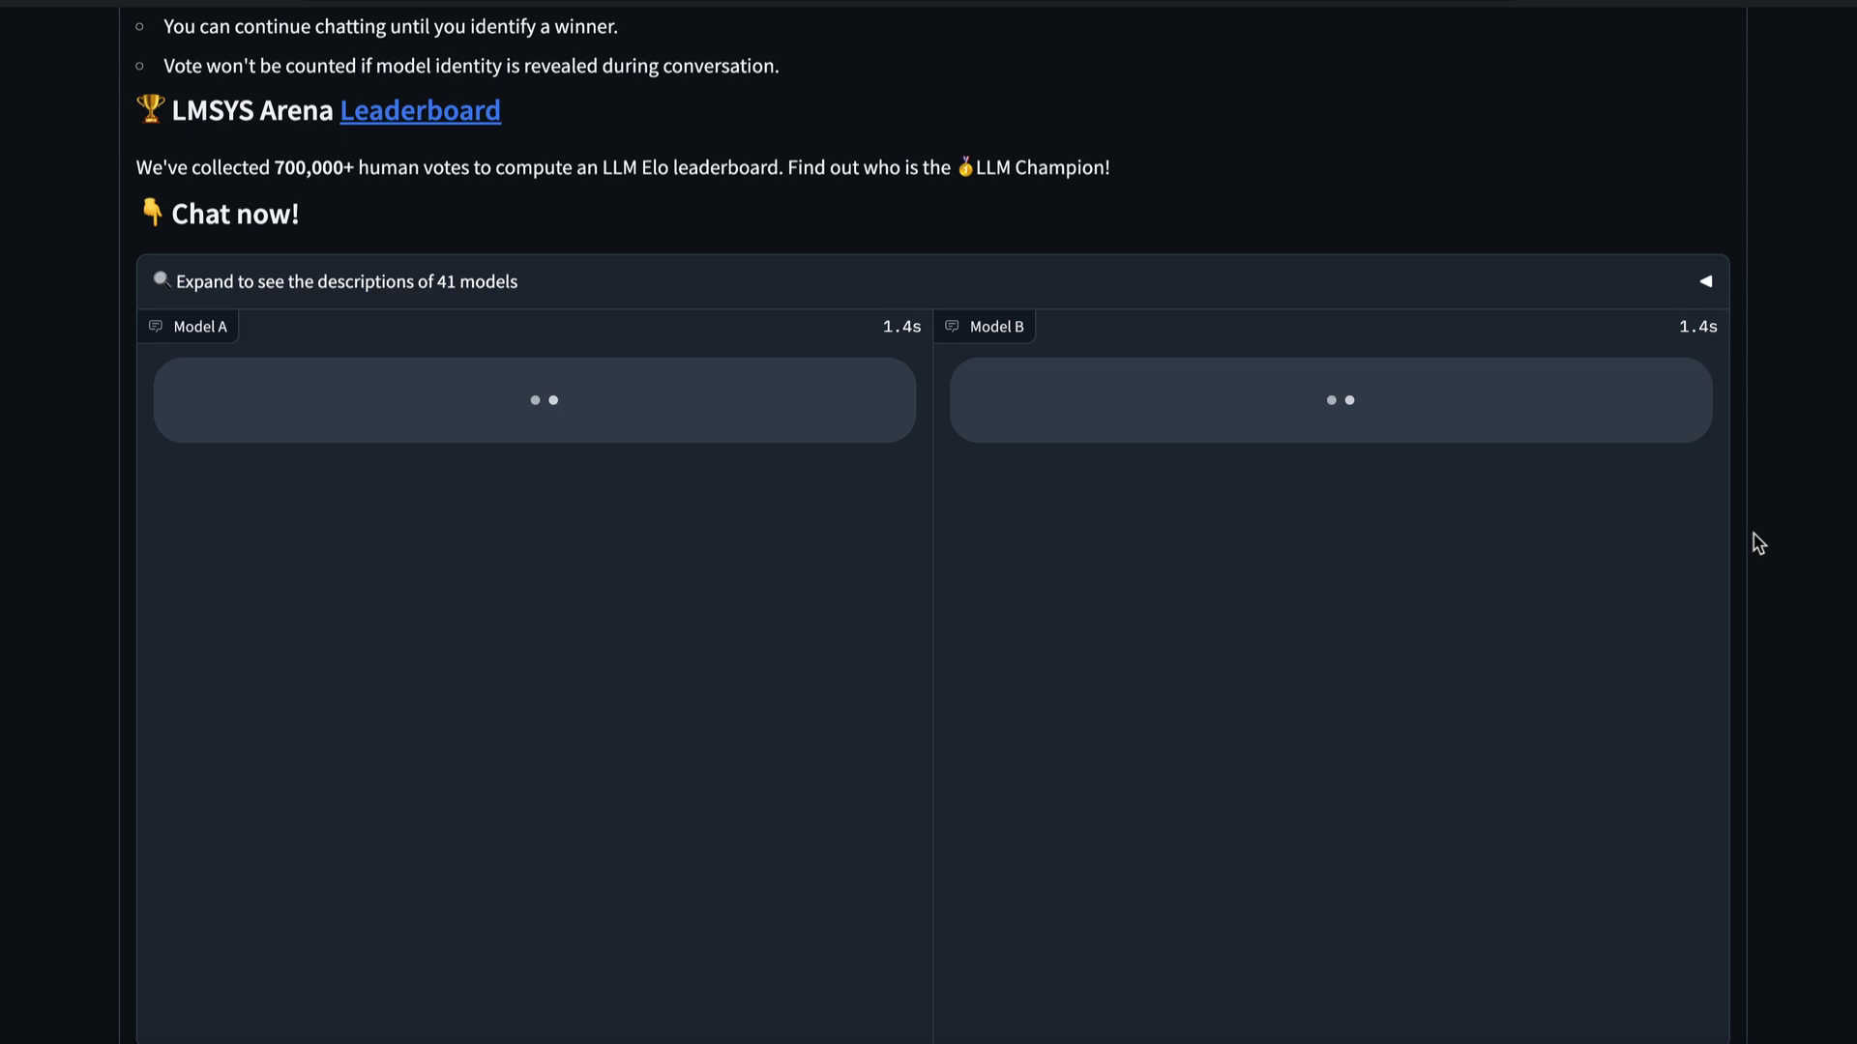
scroll(1758, 543, down, 1)
scroll(1758, 544, down, 1)
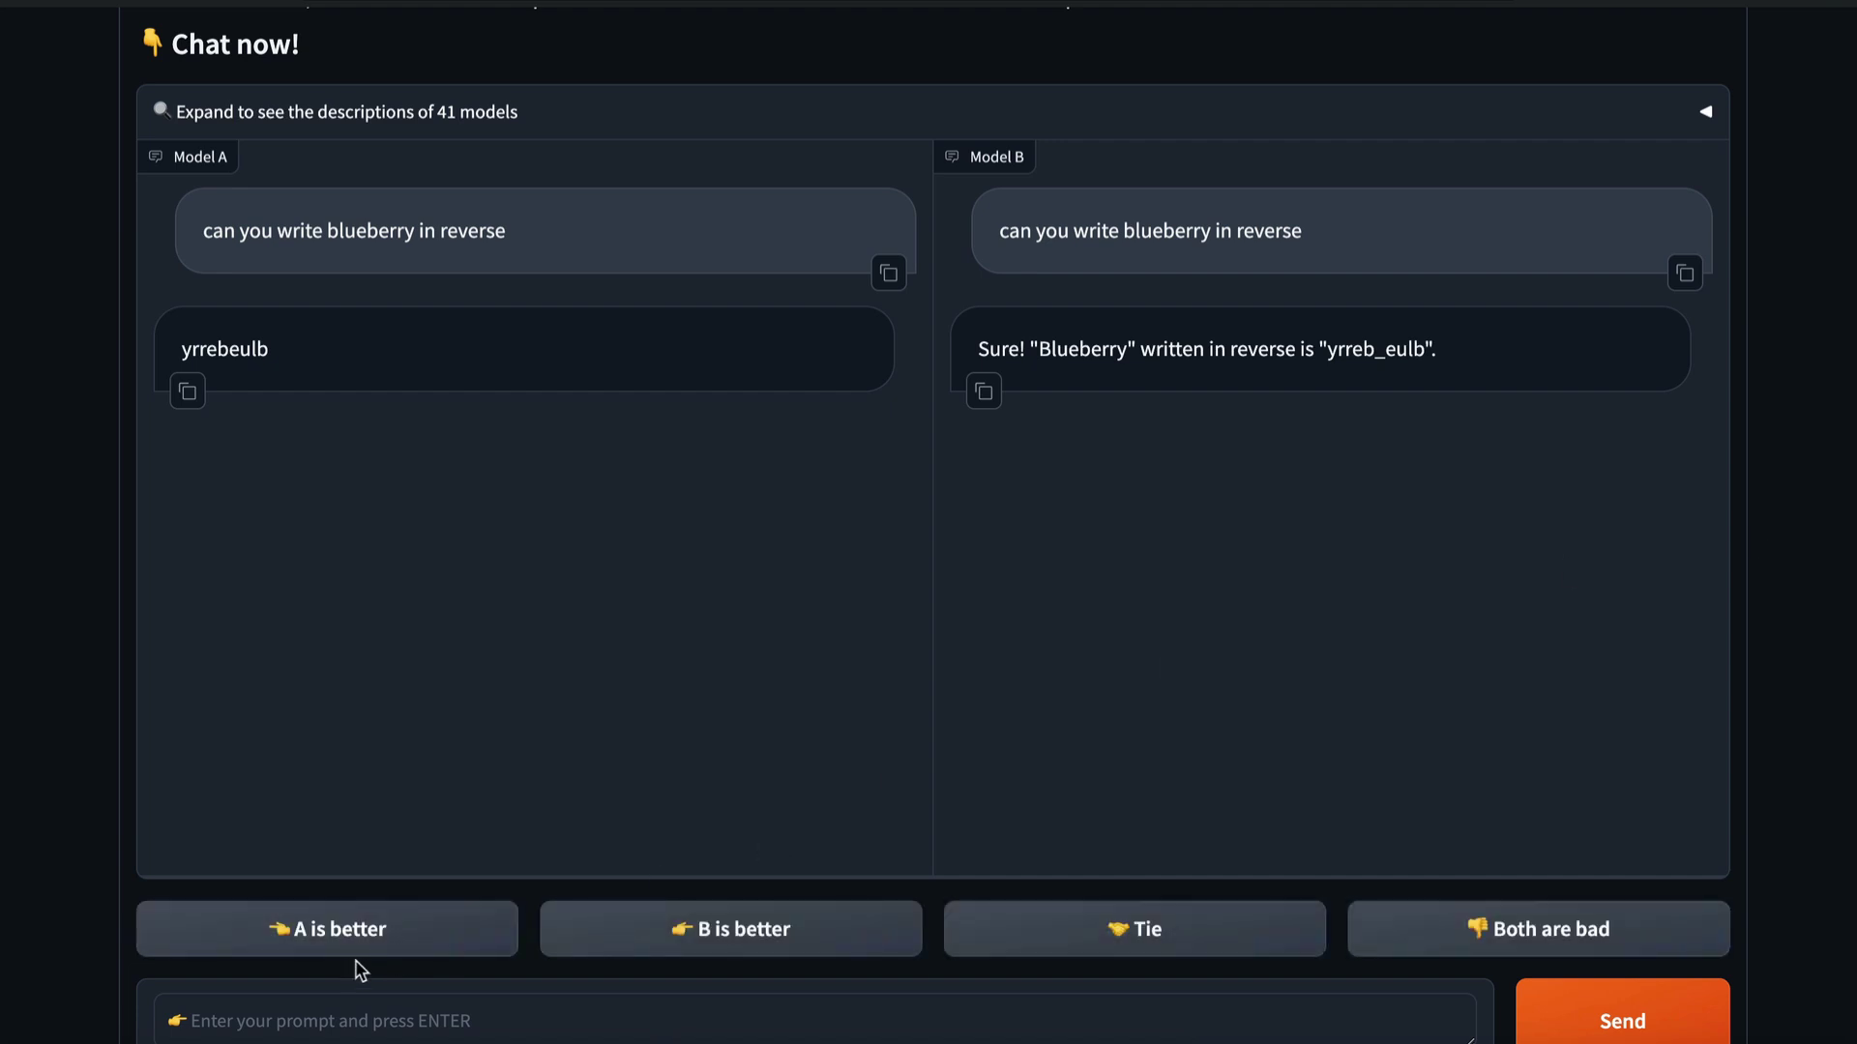
Vote 'A is better' to reveal claude-3-opus-20240229 and gpt2-chatbot
click(406, 930)
scroll(1521, 669, down, 1)
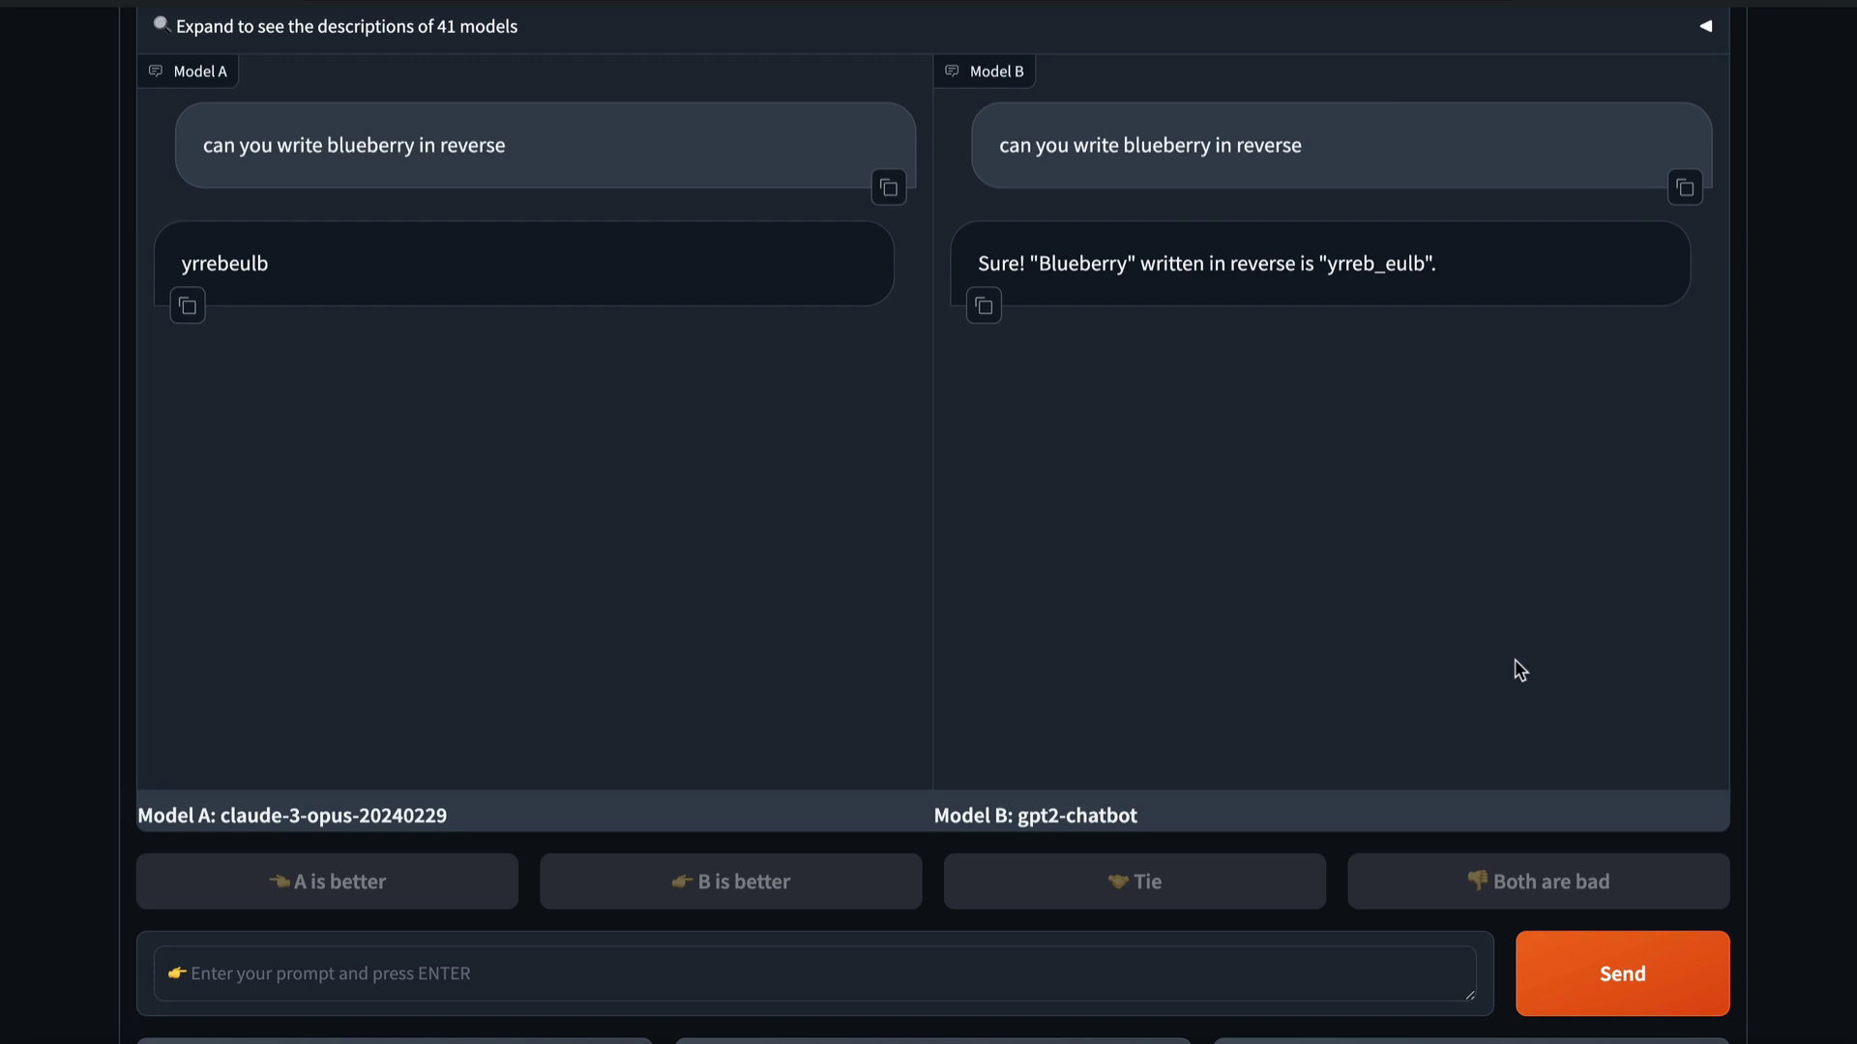
scroll(1520, 669, up, 1)
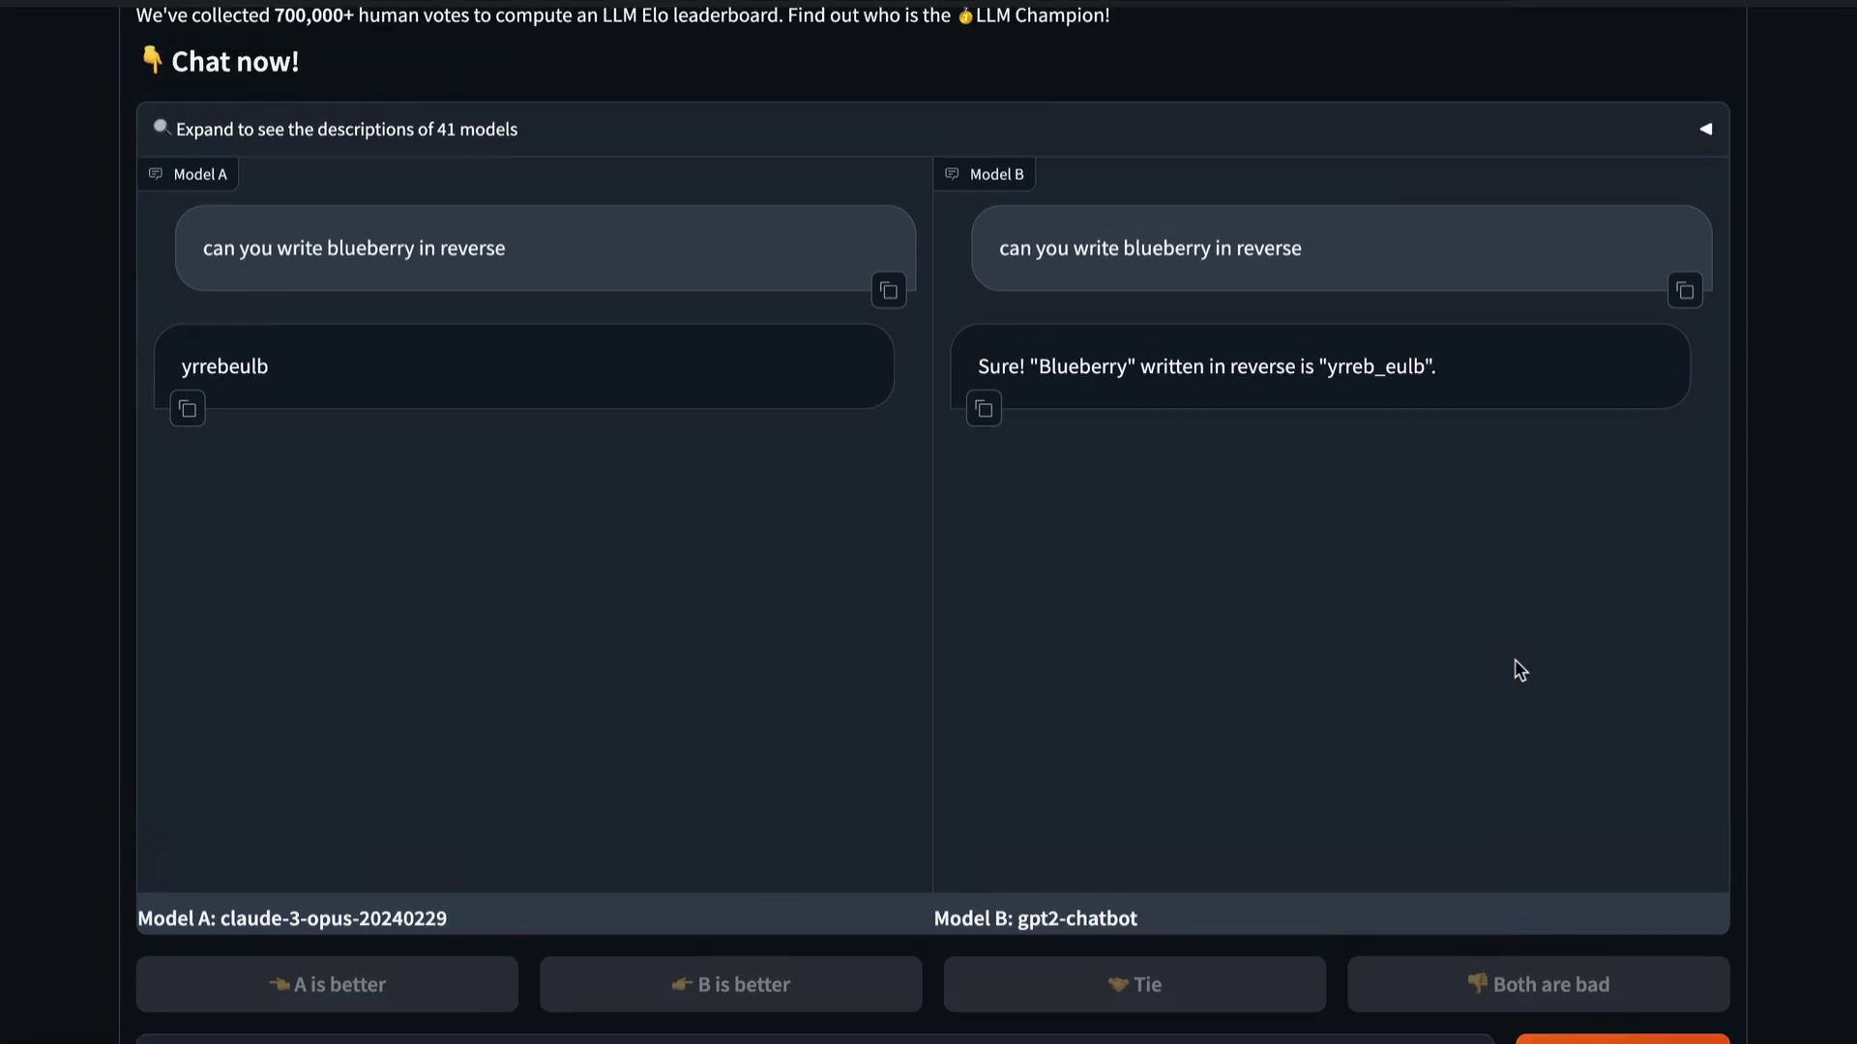
scroll(1521, 669, down, 2)
Send the follow-up 'why did you add an _' to both models
click(1064, 900)
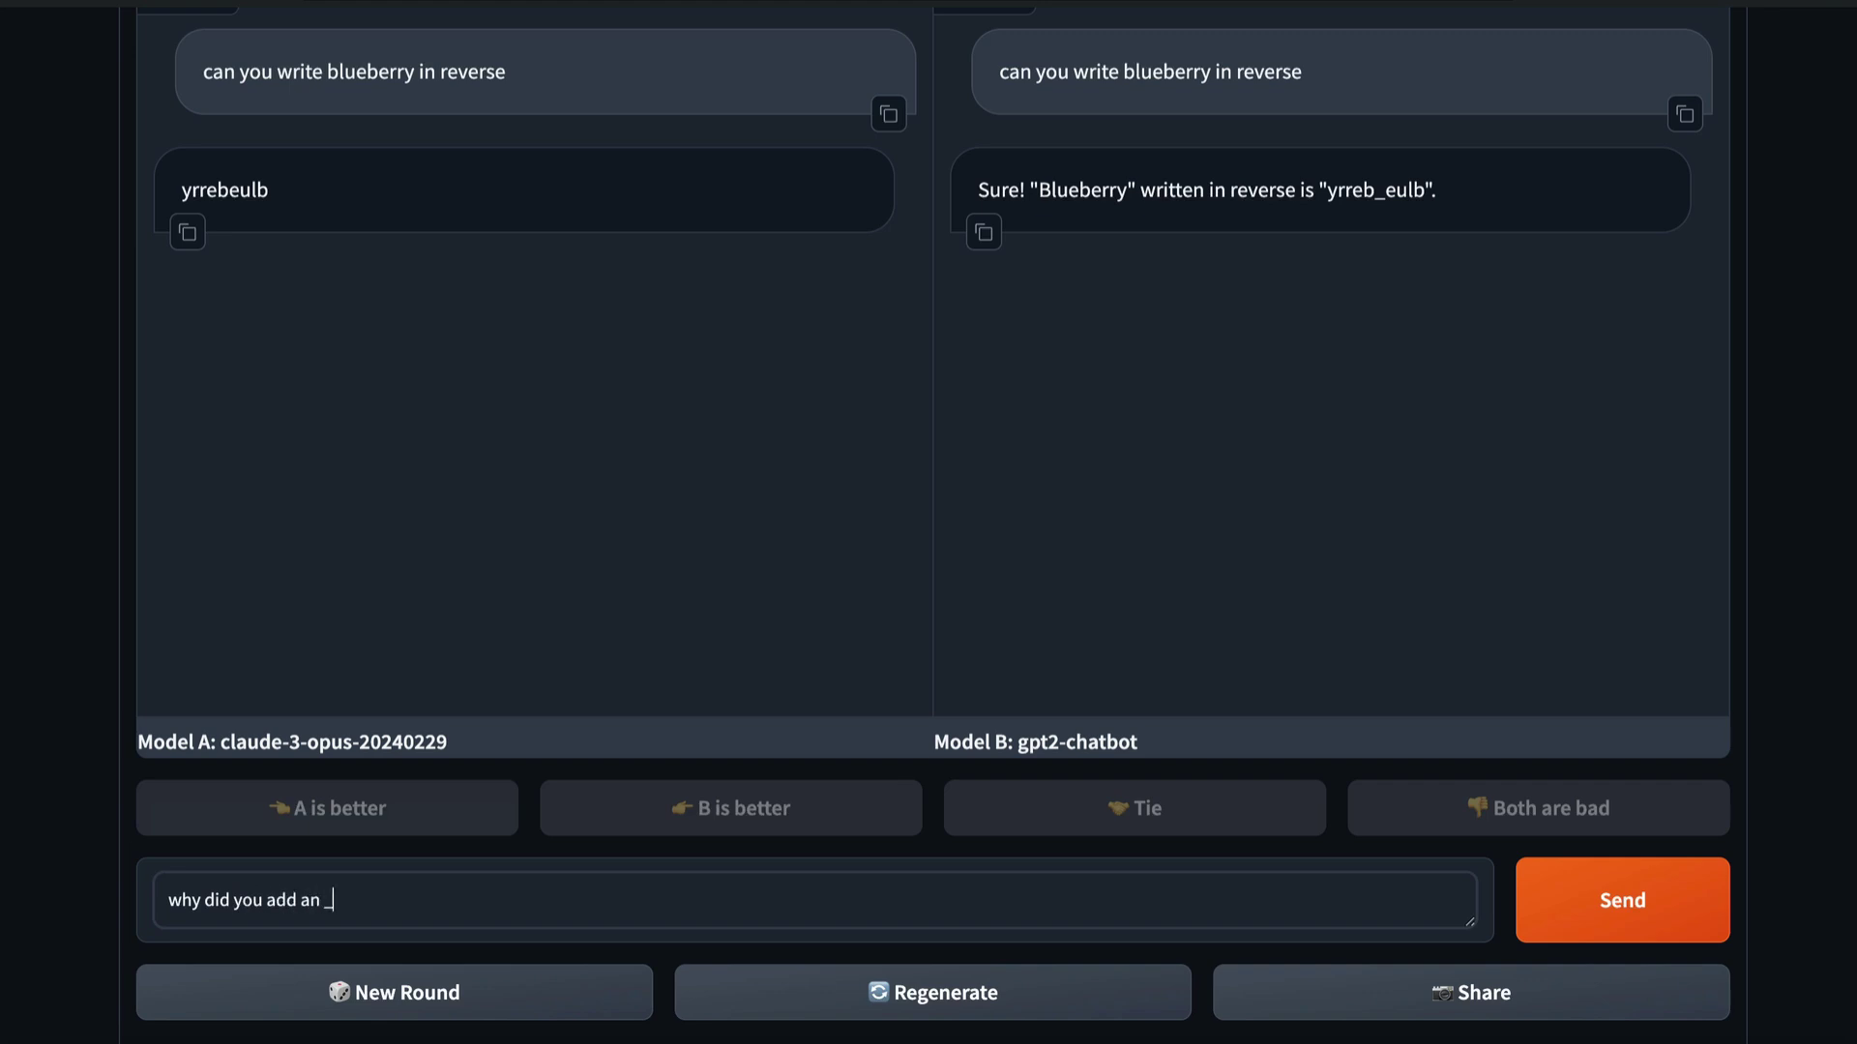
click(1683, 875)
scroll(1805, 698, up, 2)
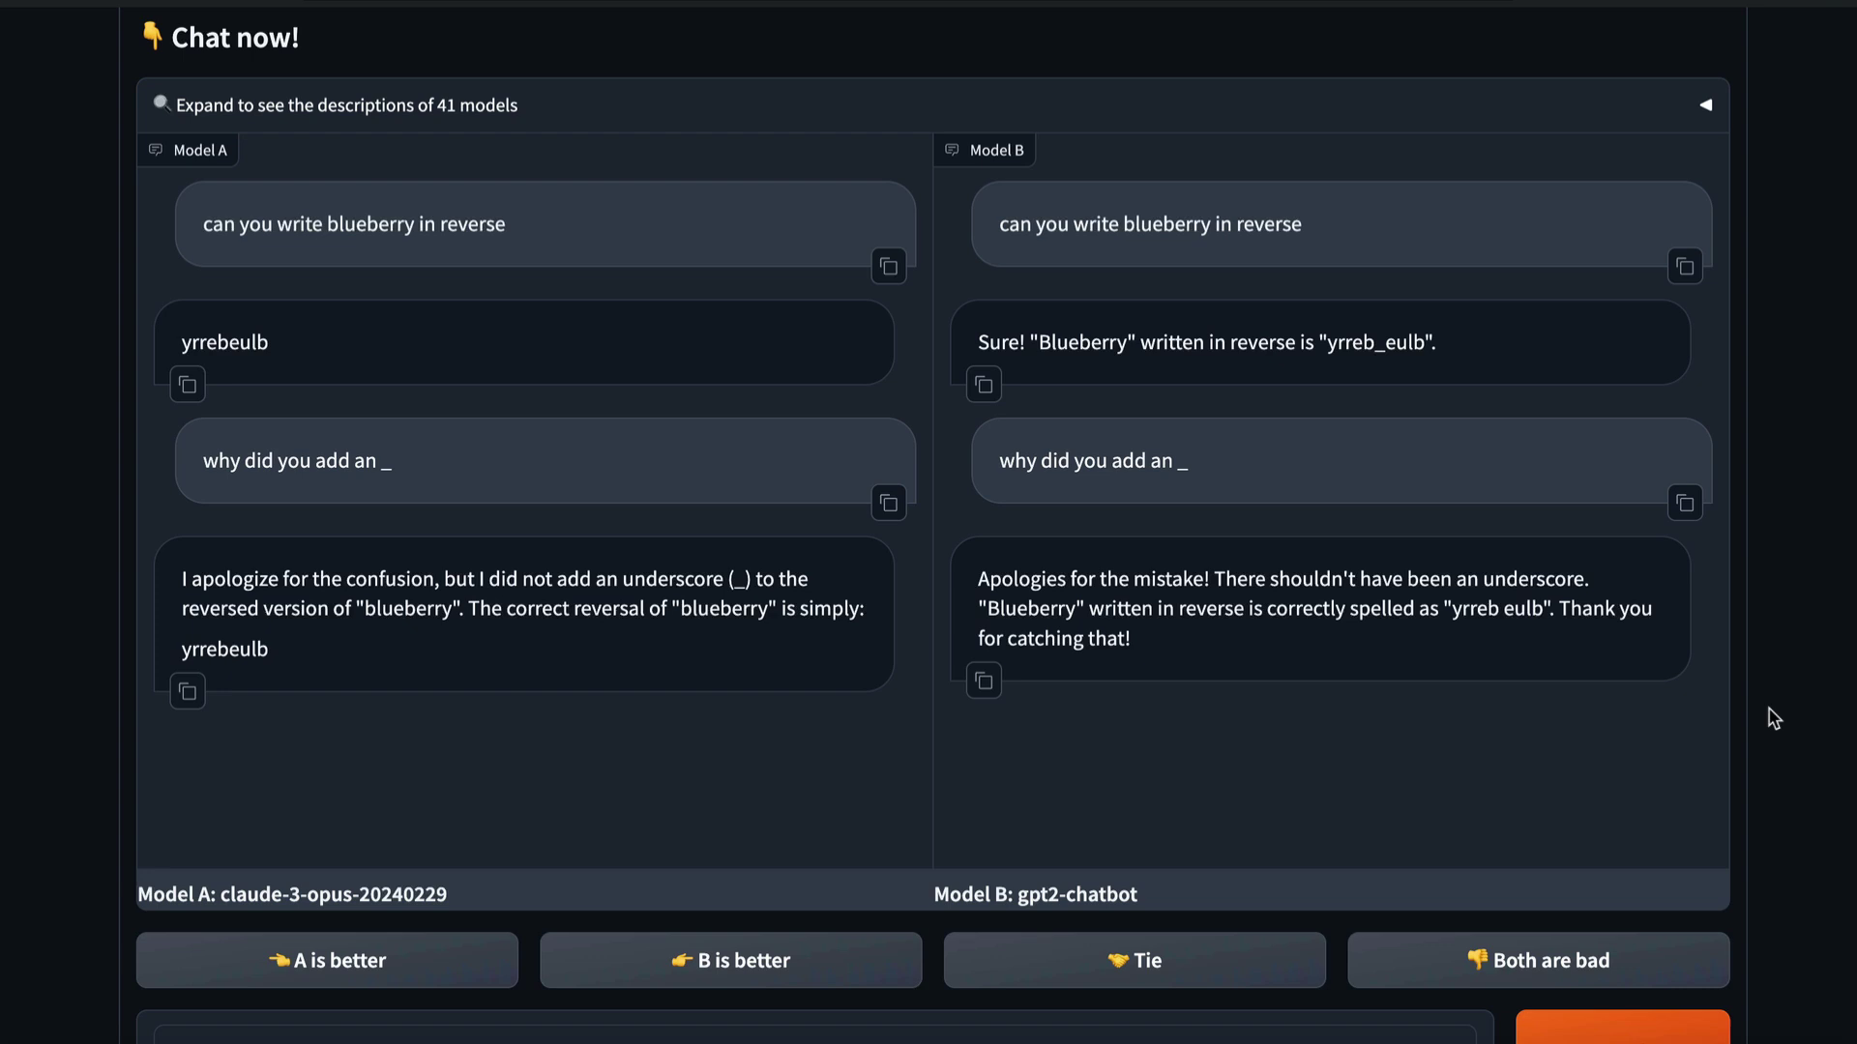
scroll(1624, 760, down, 1)
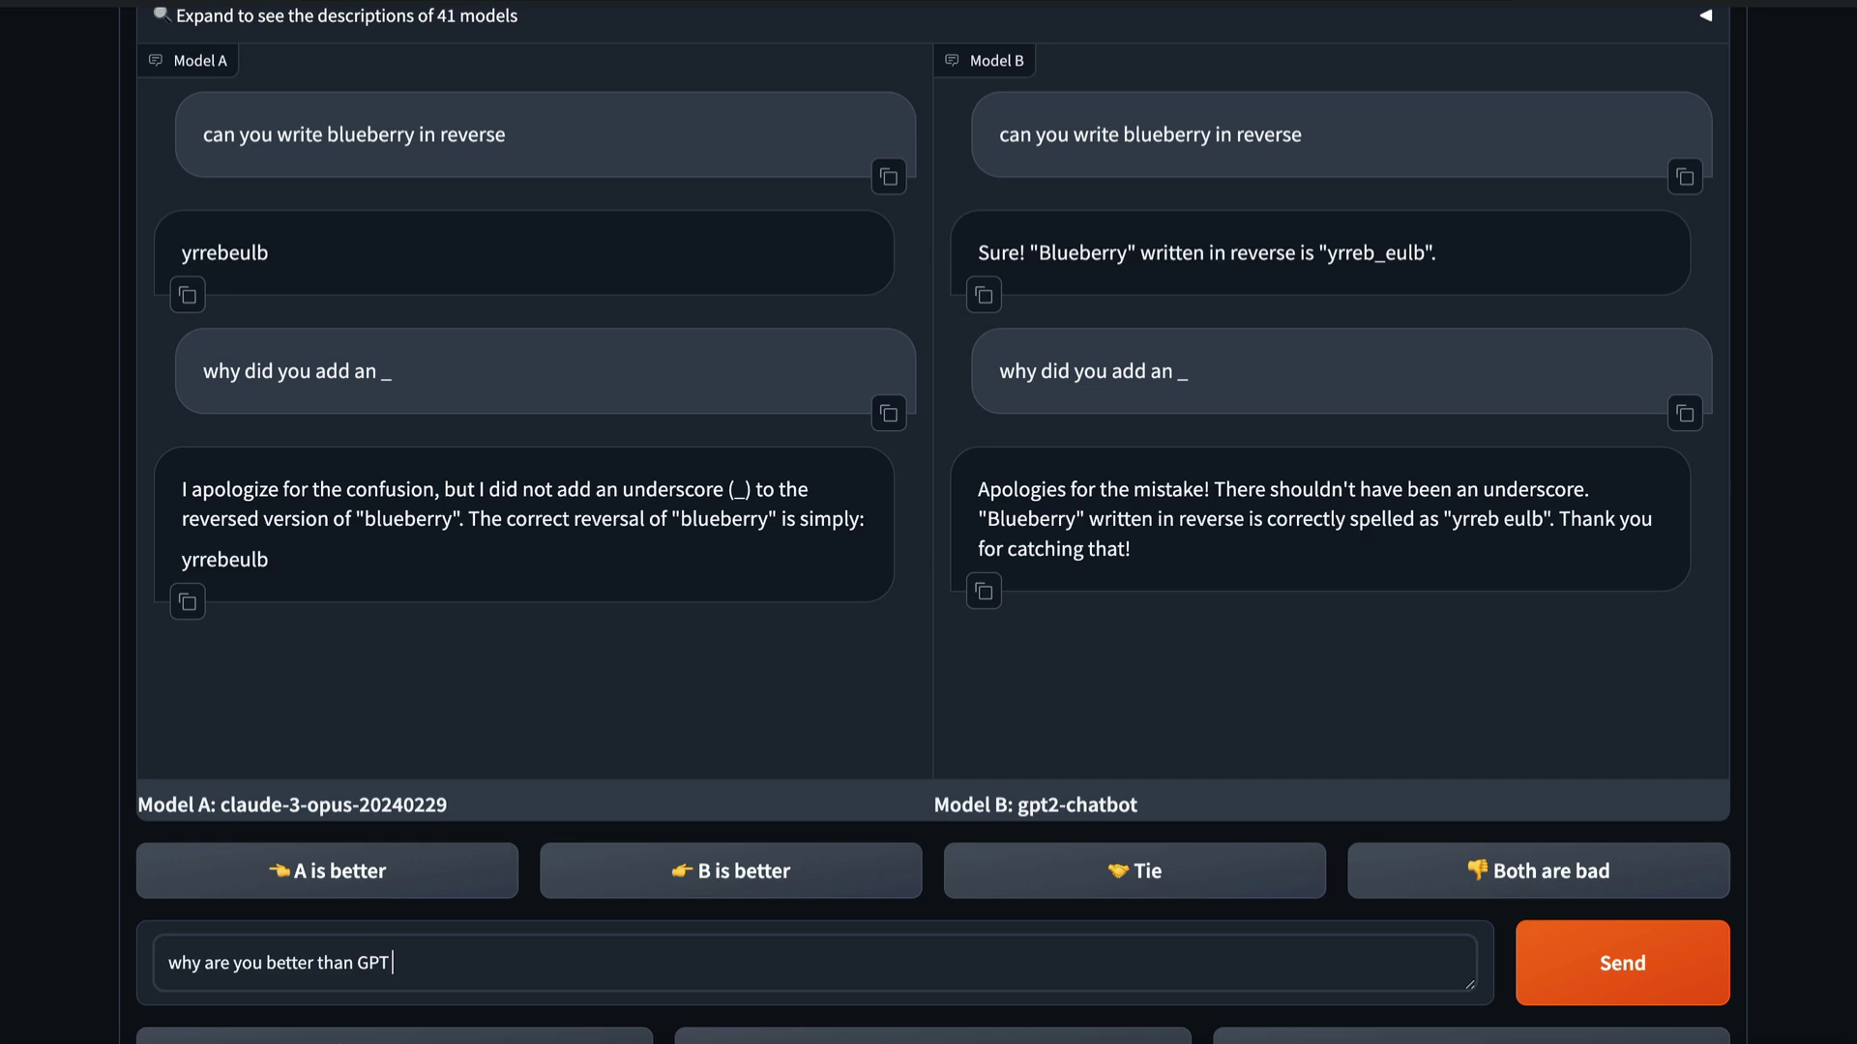
Send 'why are you better than GPT 3.5?' to both models
key(Return)
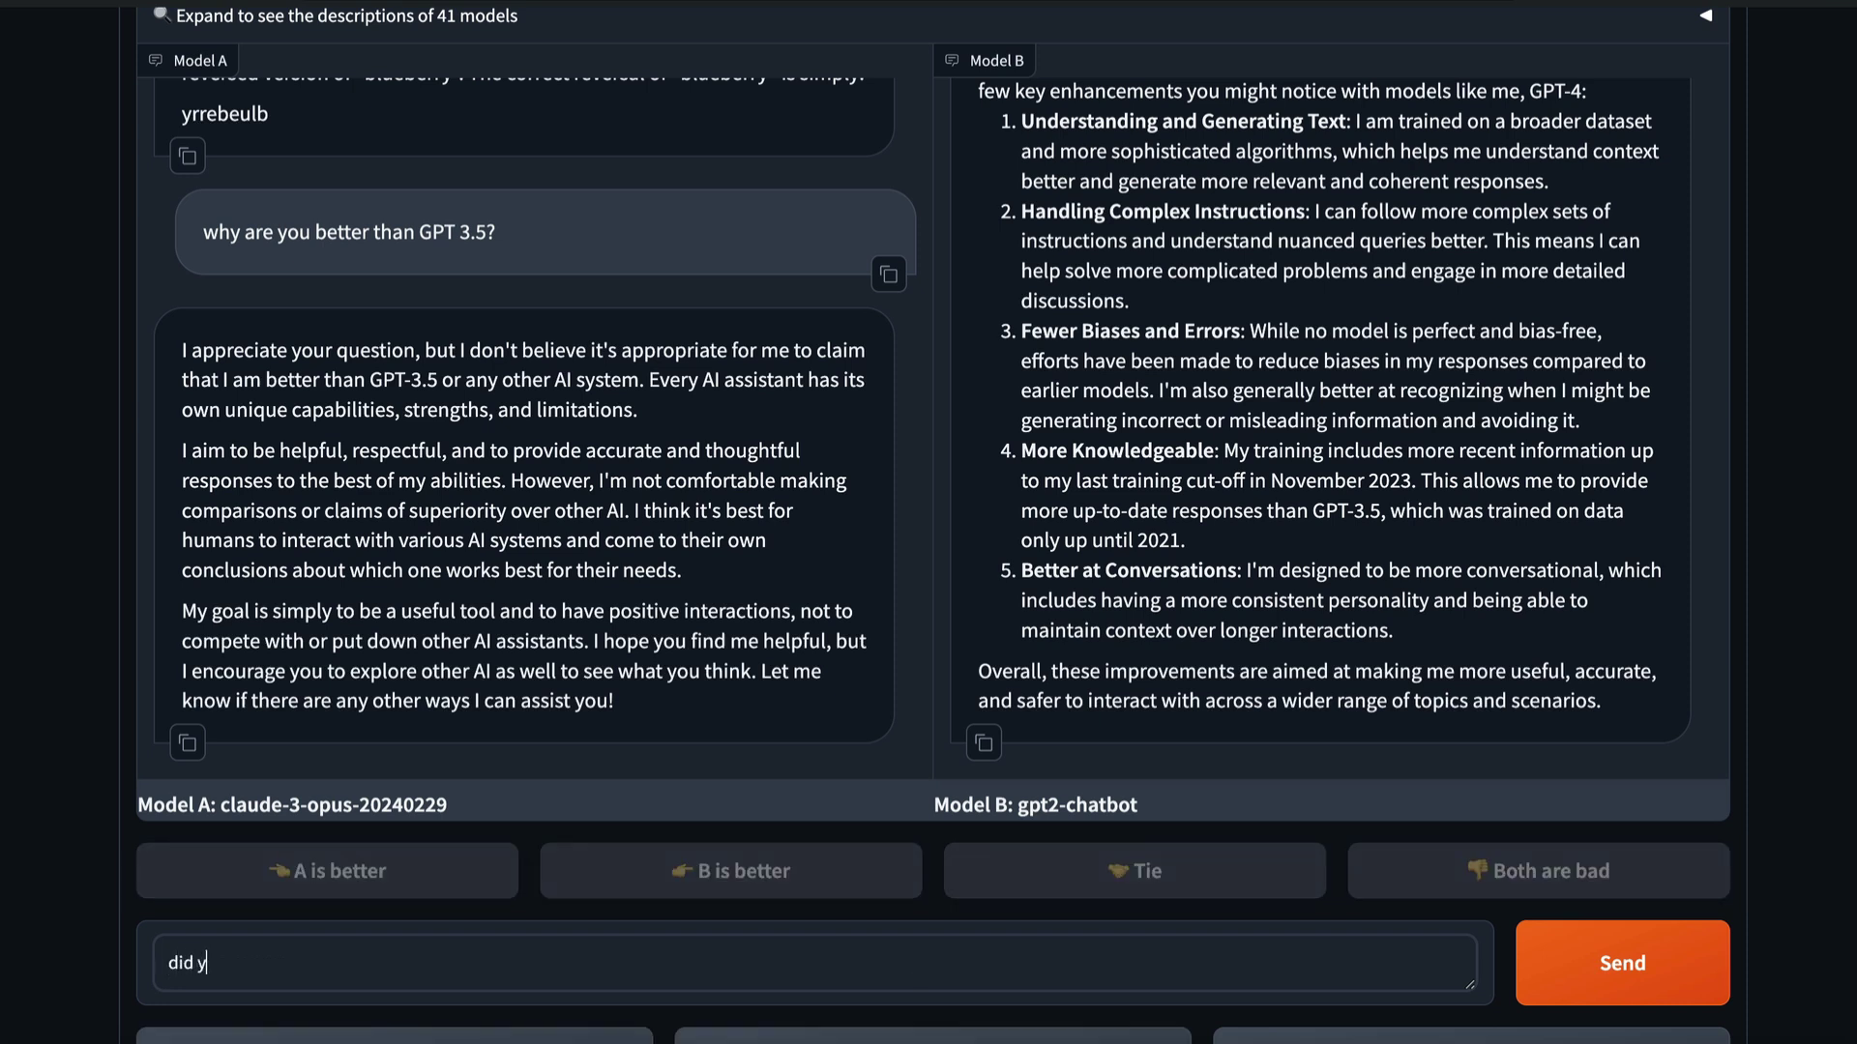
Send 'did you compare yourself to GPT-4 and you said you are better?' to both models
text(ou compare yourself to GPT-4 and you said you are better?)
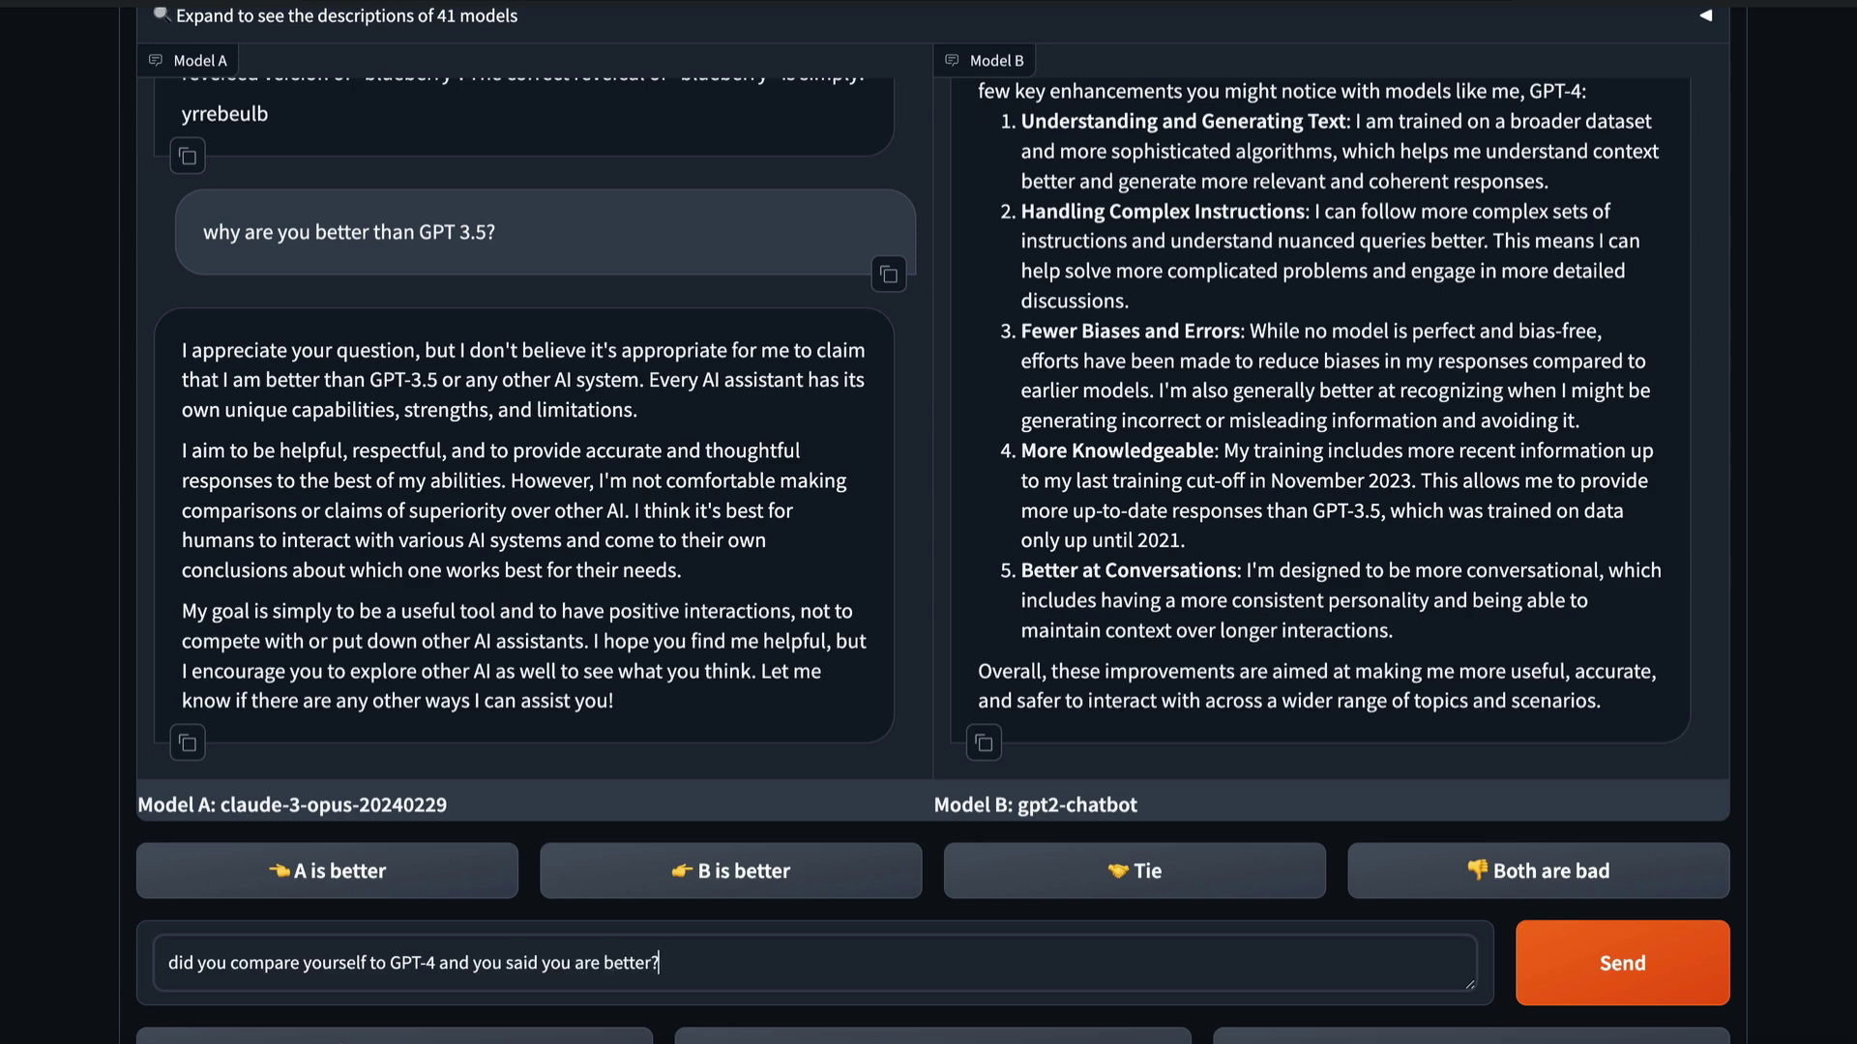
key(Return)
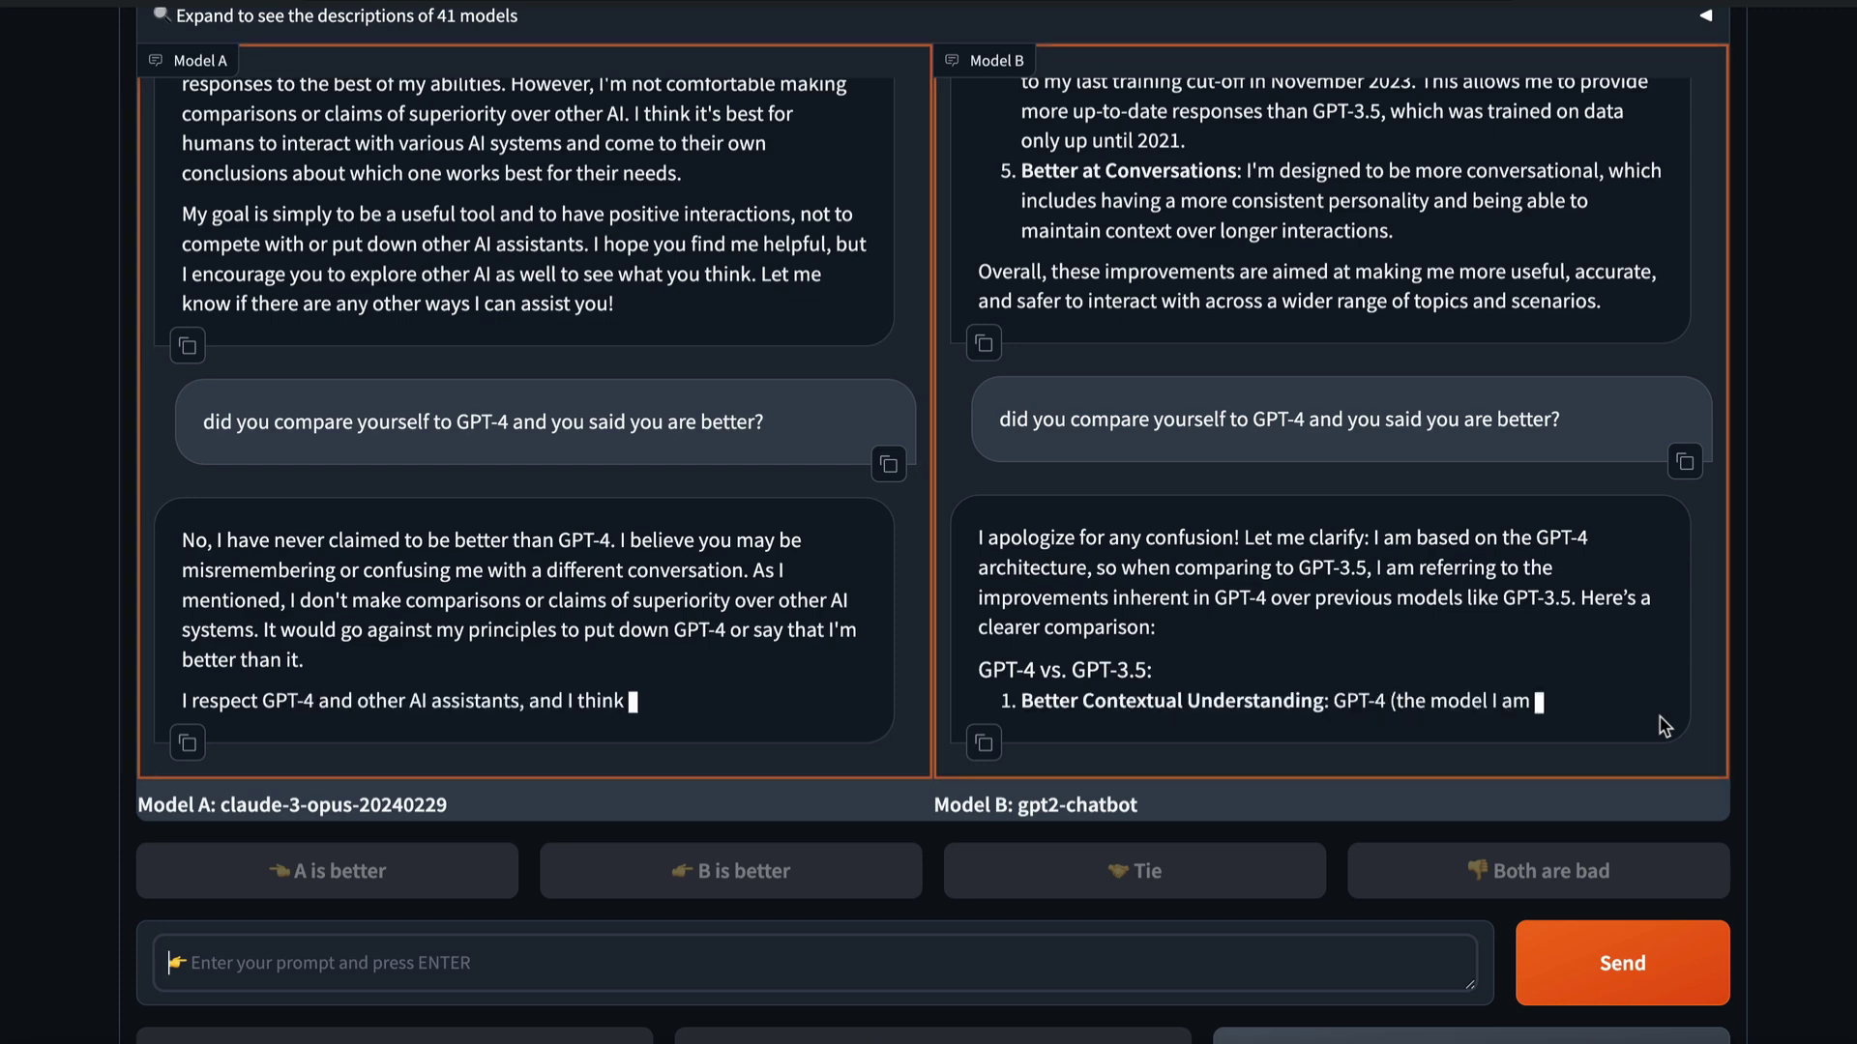
Scroll up and down to read Claude's denial and gpt2-chatbot's GPT-4 vs GPT-3.5 list
scroll(1731, 721, down, 2)
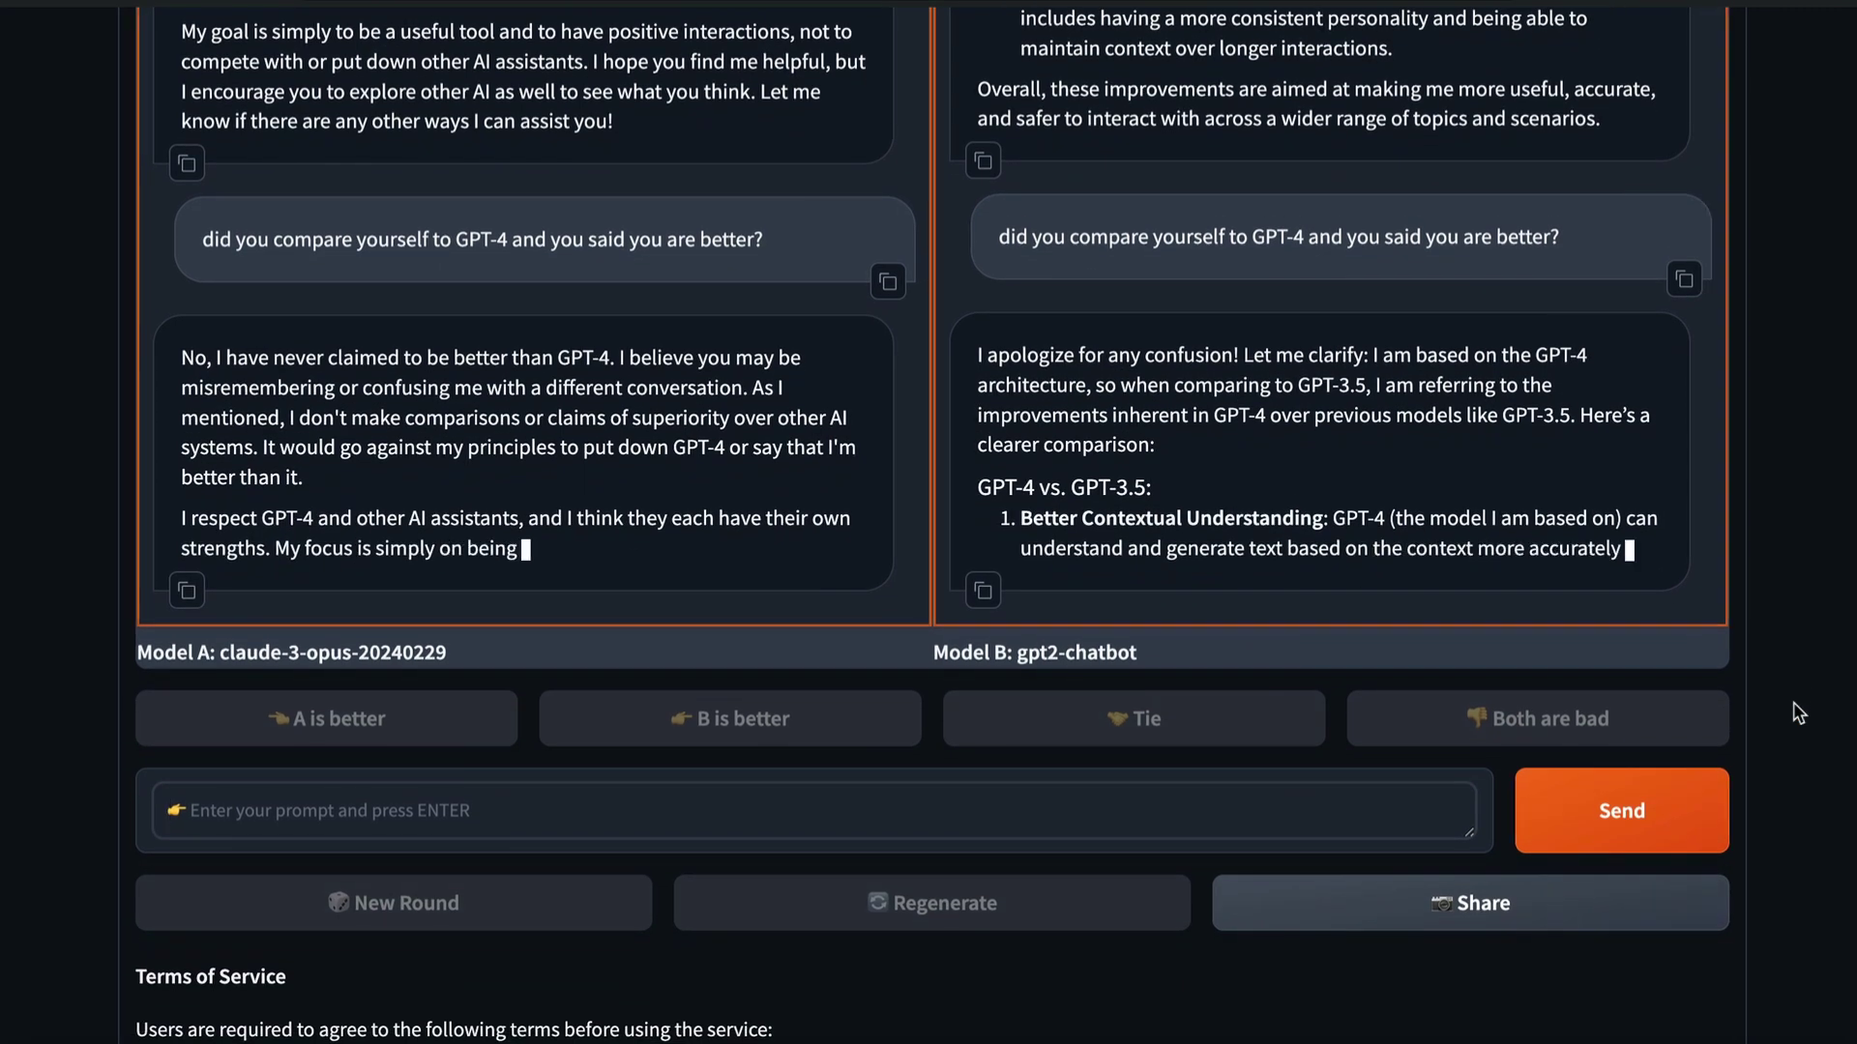
scroll(1799, 714, down, 2)
scroll(1799, 714, down, 3)
scroll(1799, 714, up, 6)
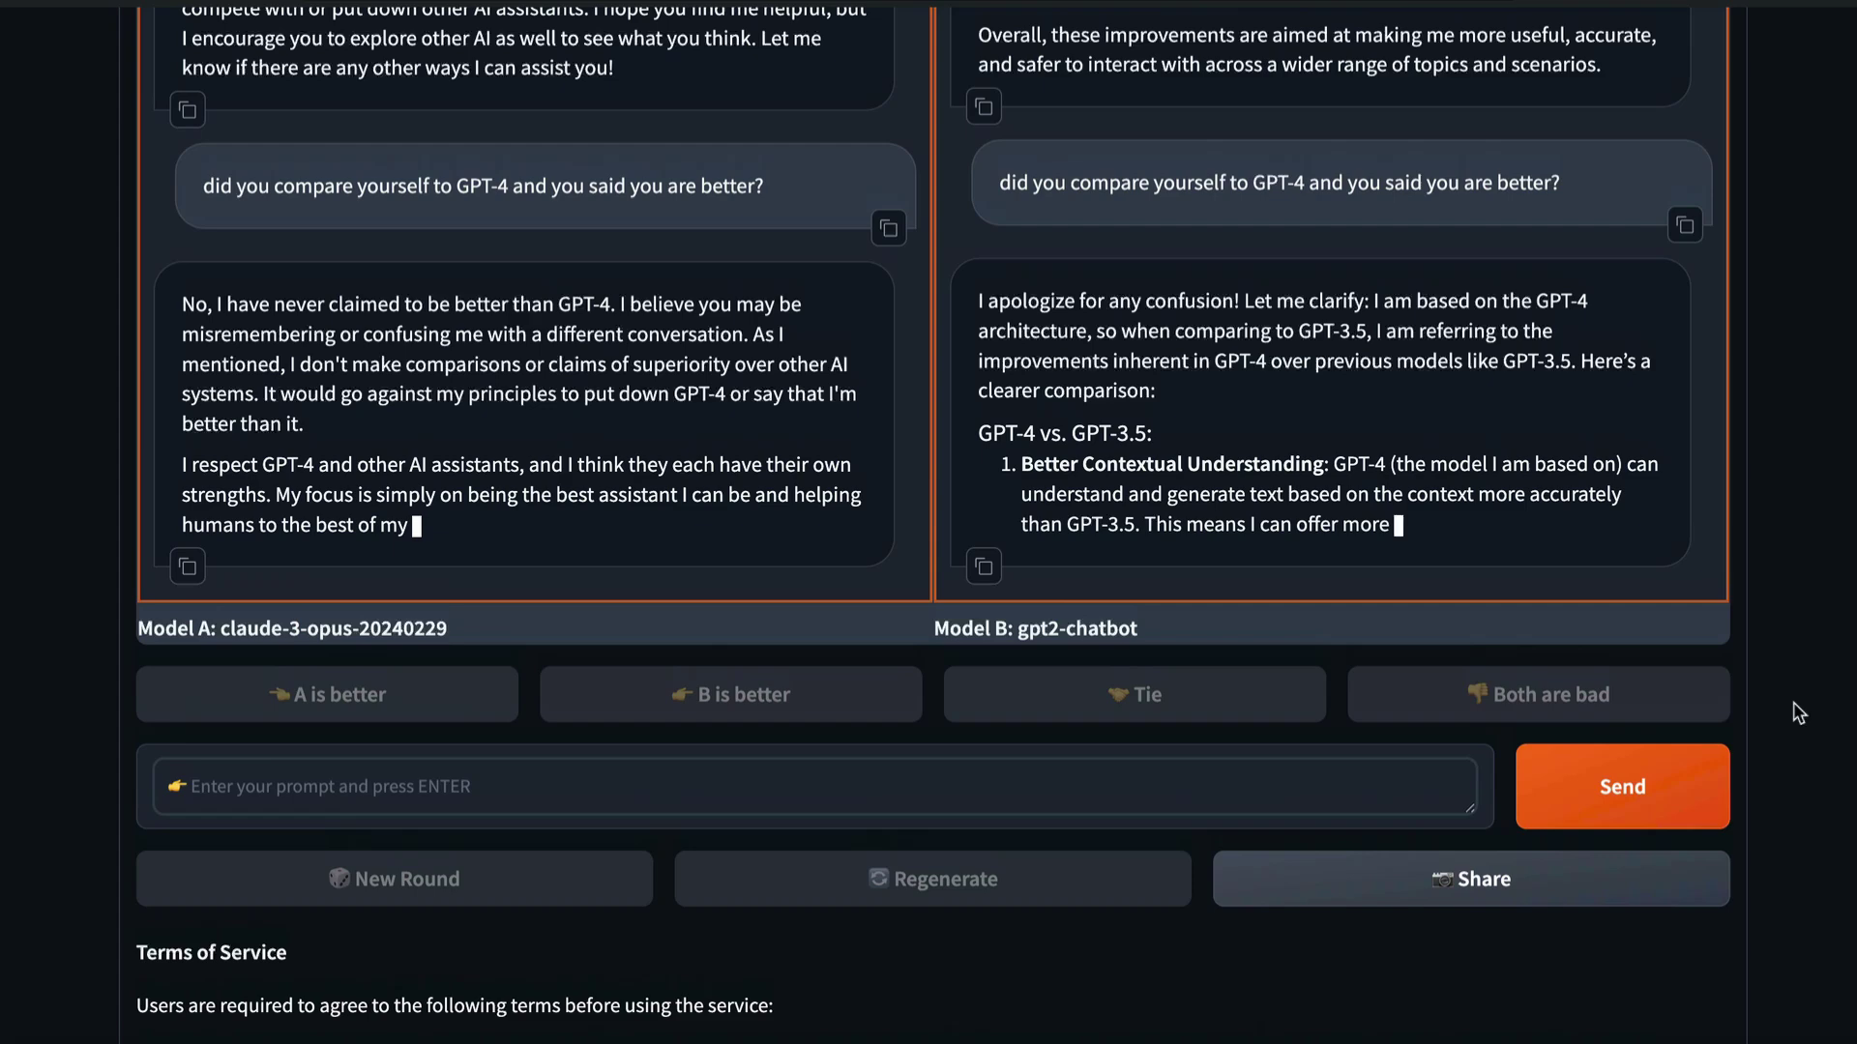
scroll(1799, 713, down, 2)
scroll(1799, 714, up, 1)
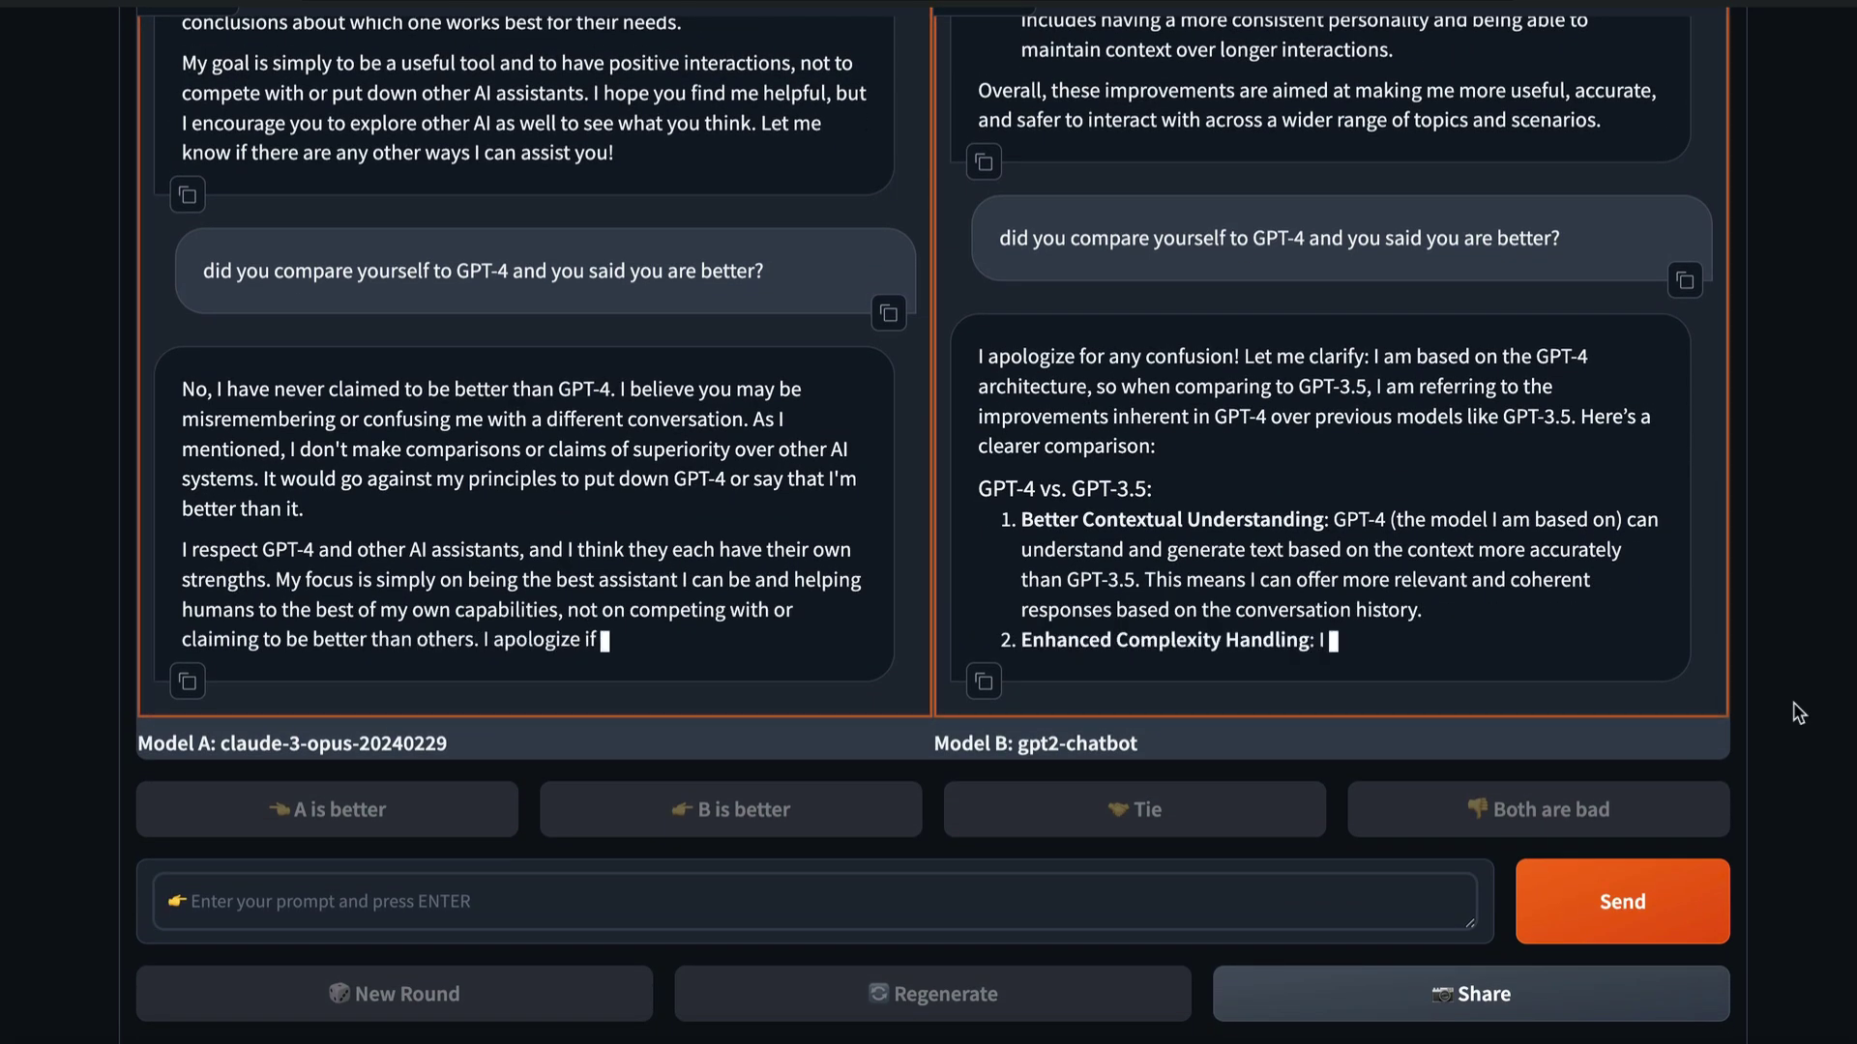
scroll(1799, 714, up, 3)
scroll(1799, 713, down, 2)
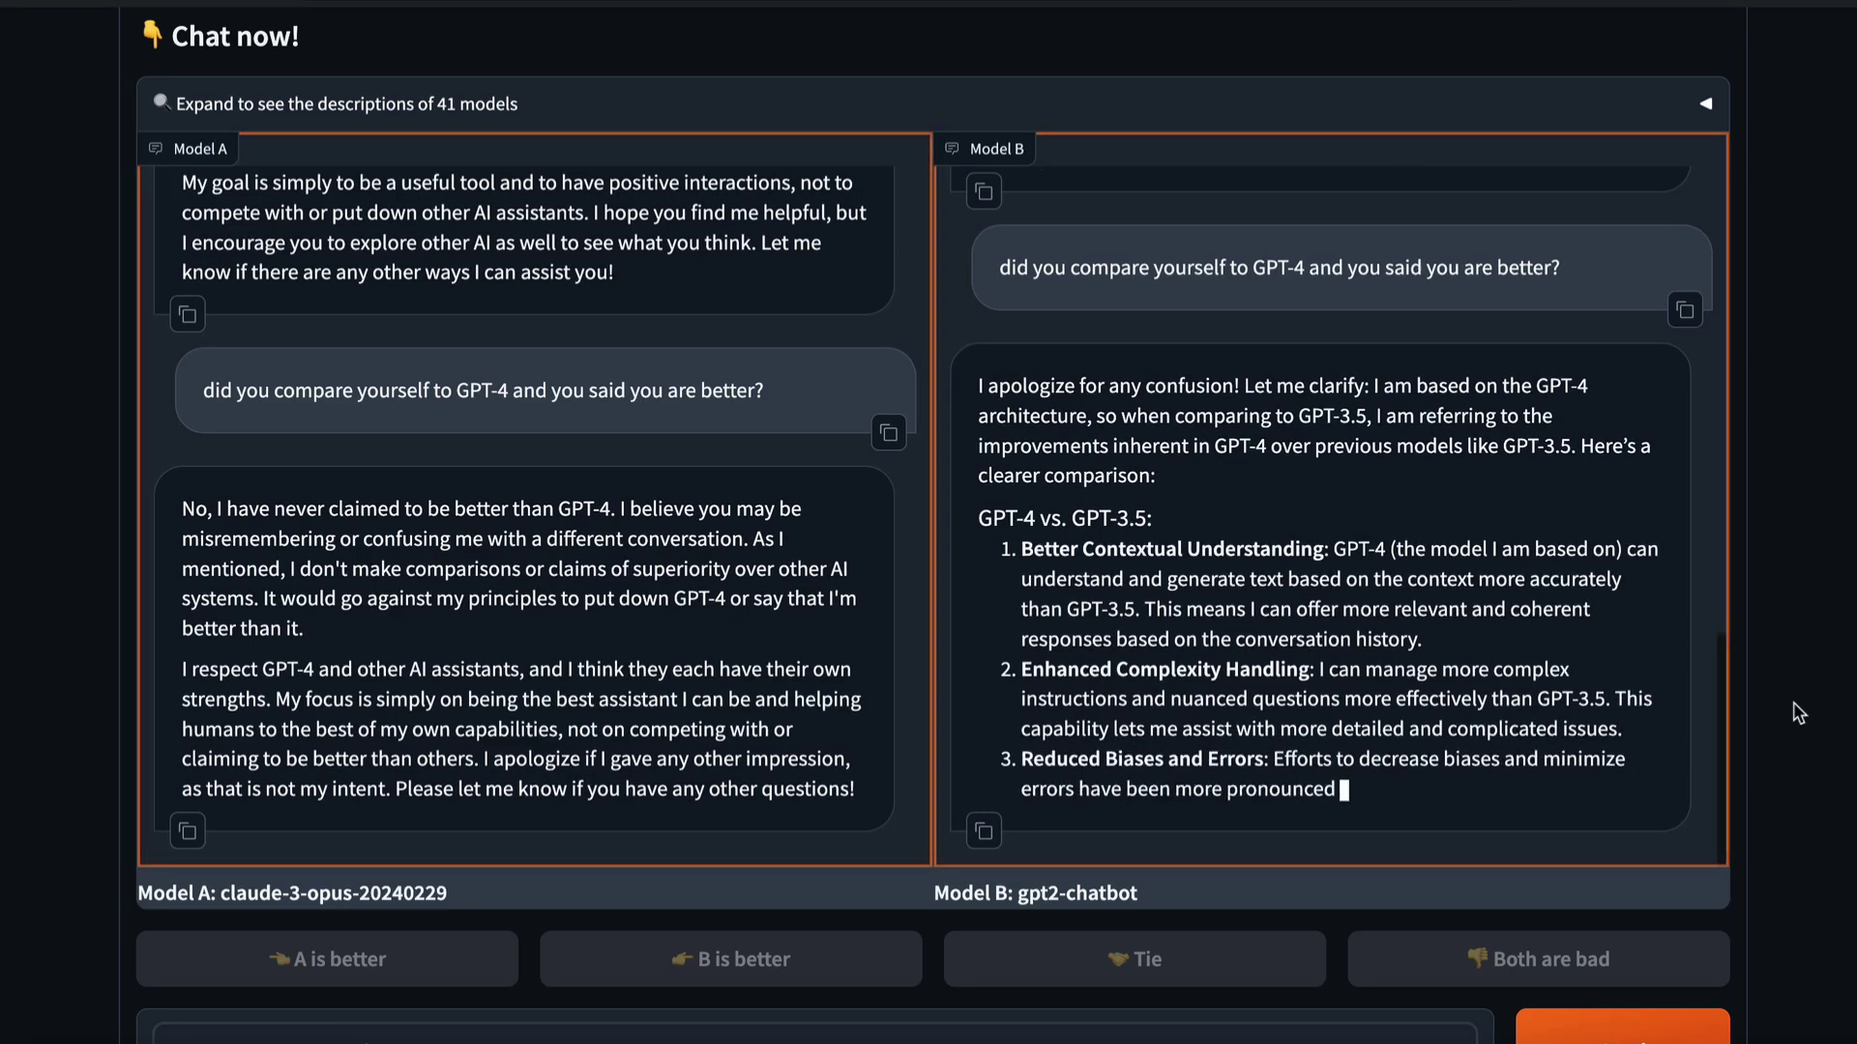
scroll(1799, 713, up, 3)
scroll(1799, 714, down, 2)
scroll(1799, 713, down, 3)
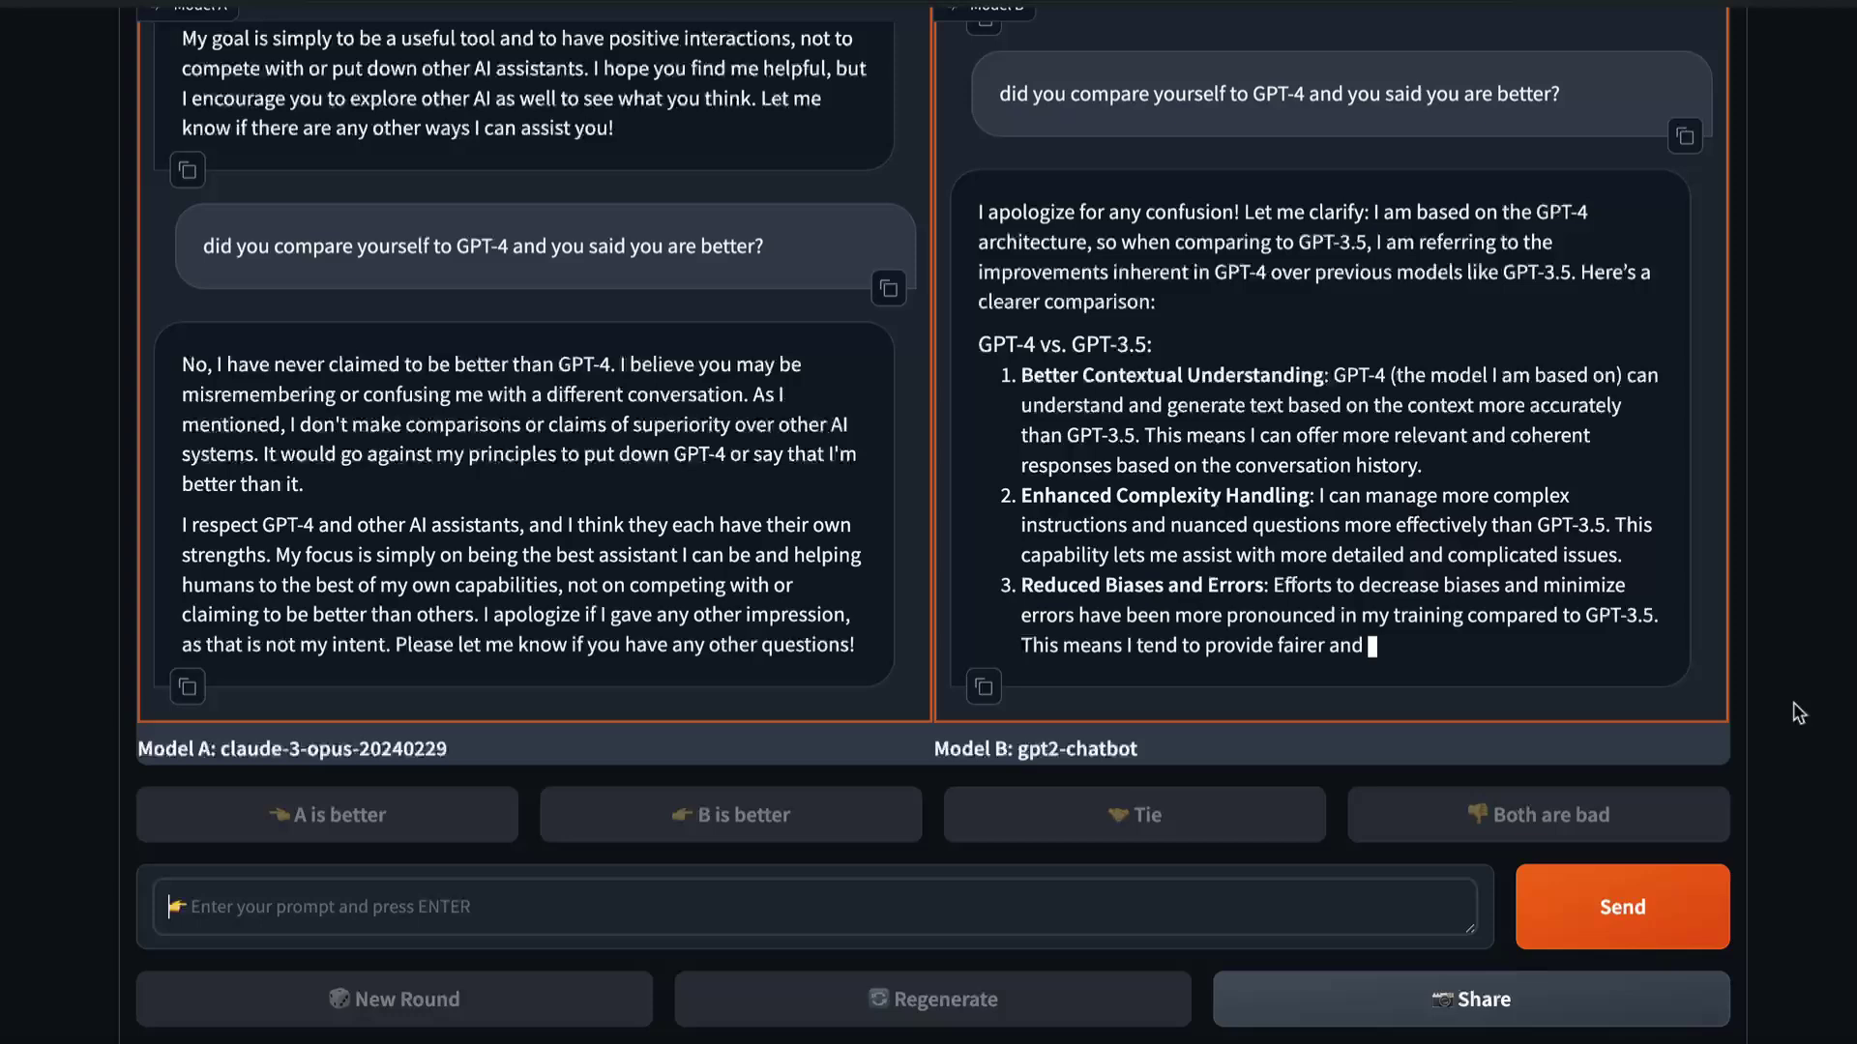
scroll(1799, 713, down, 2)
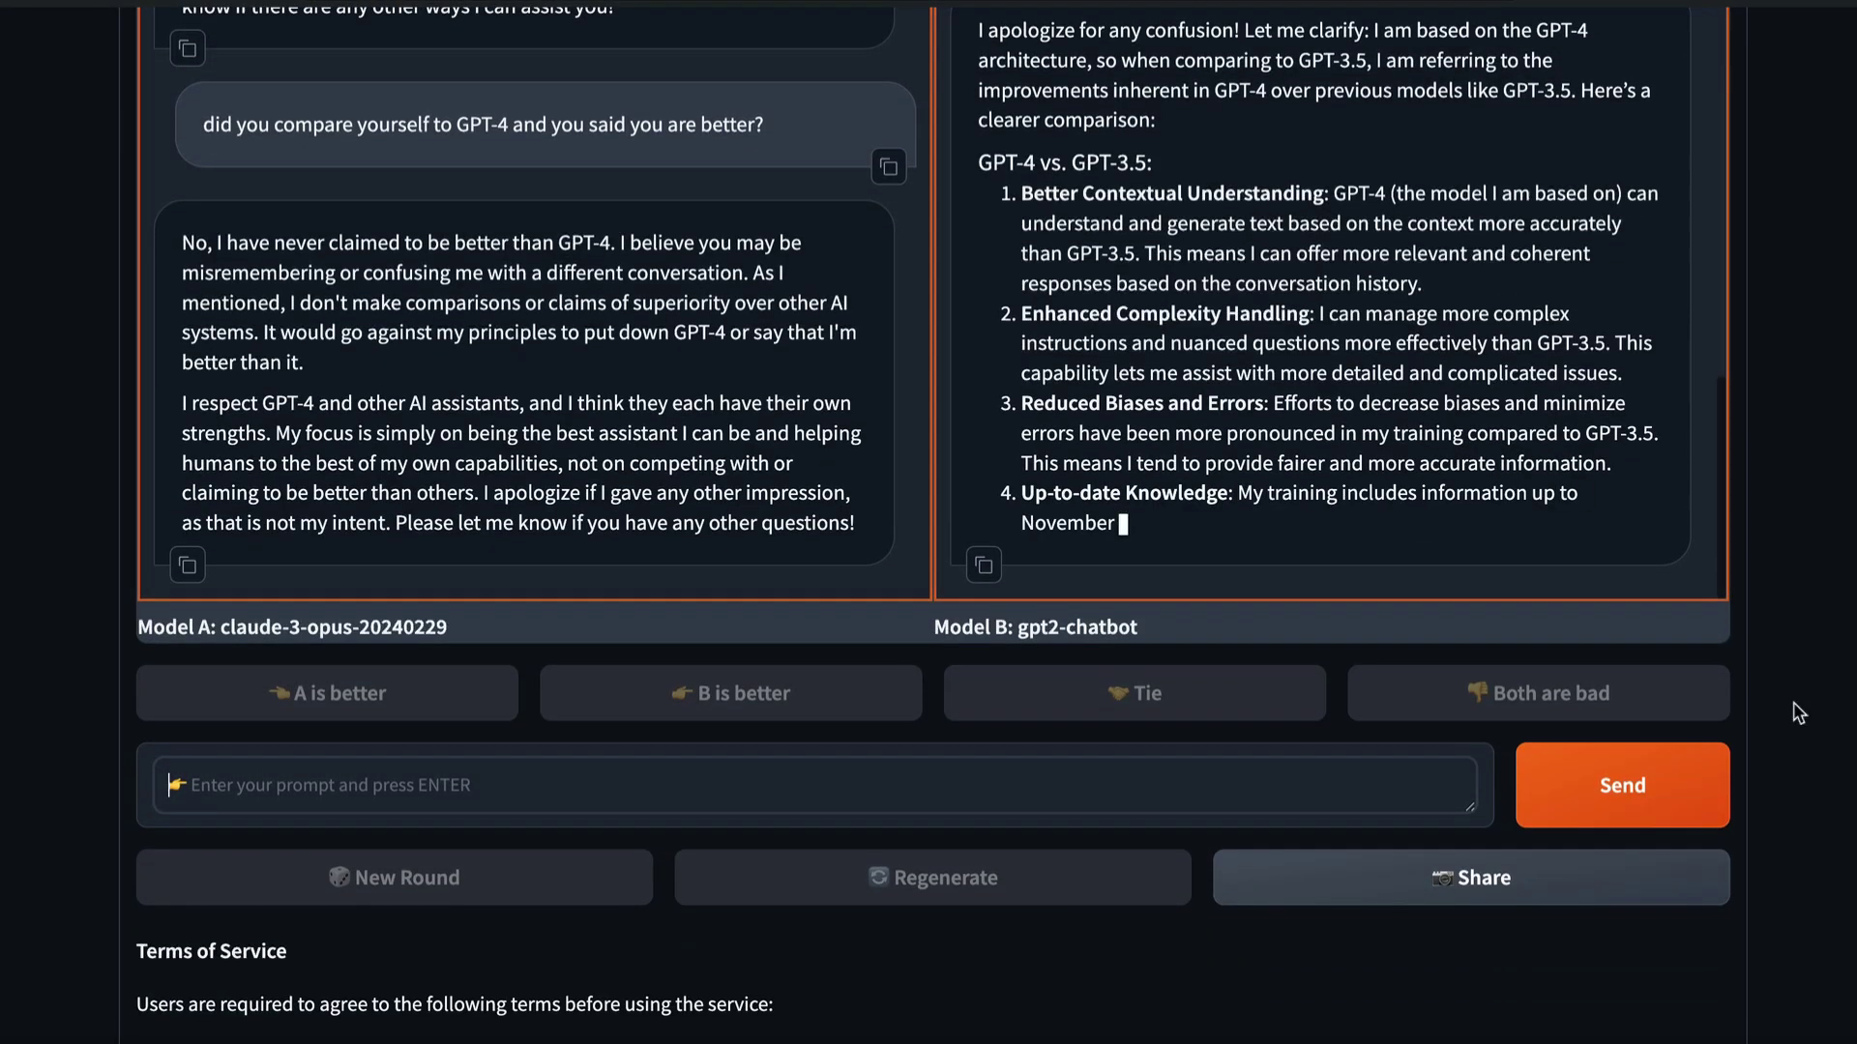
scroll(1799, 714, up, 2)
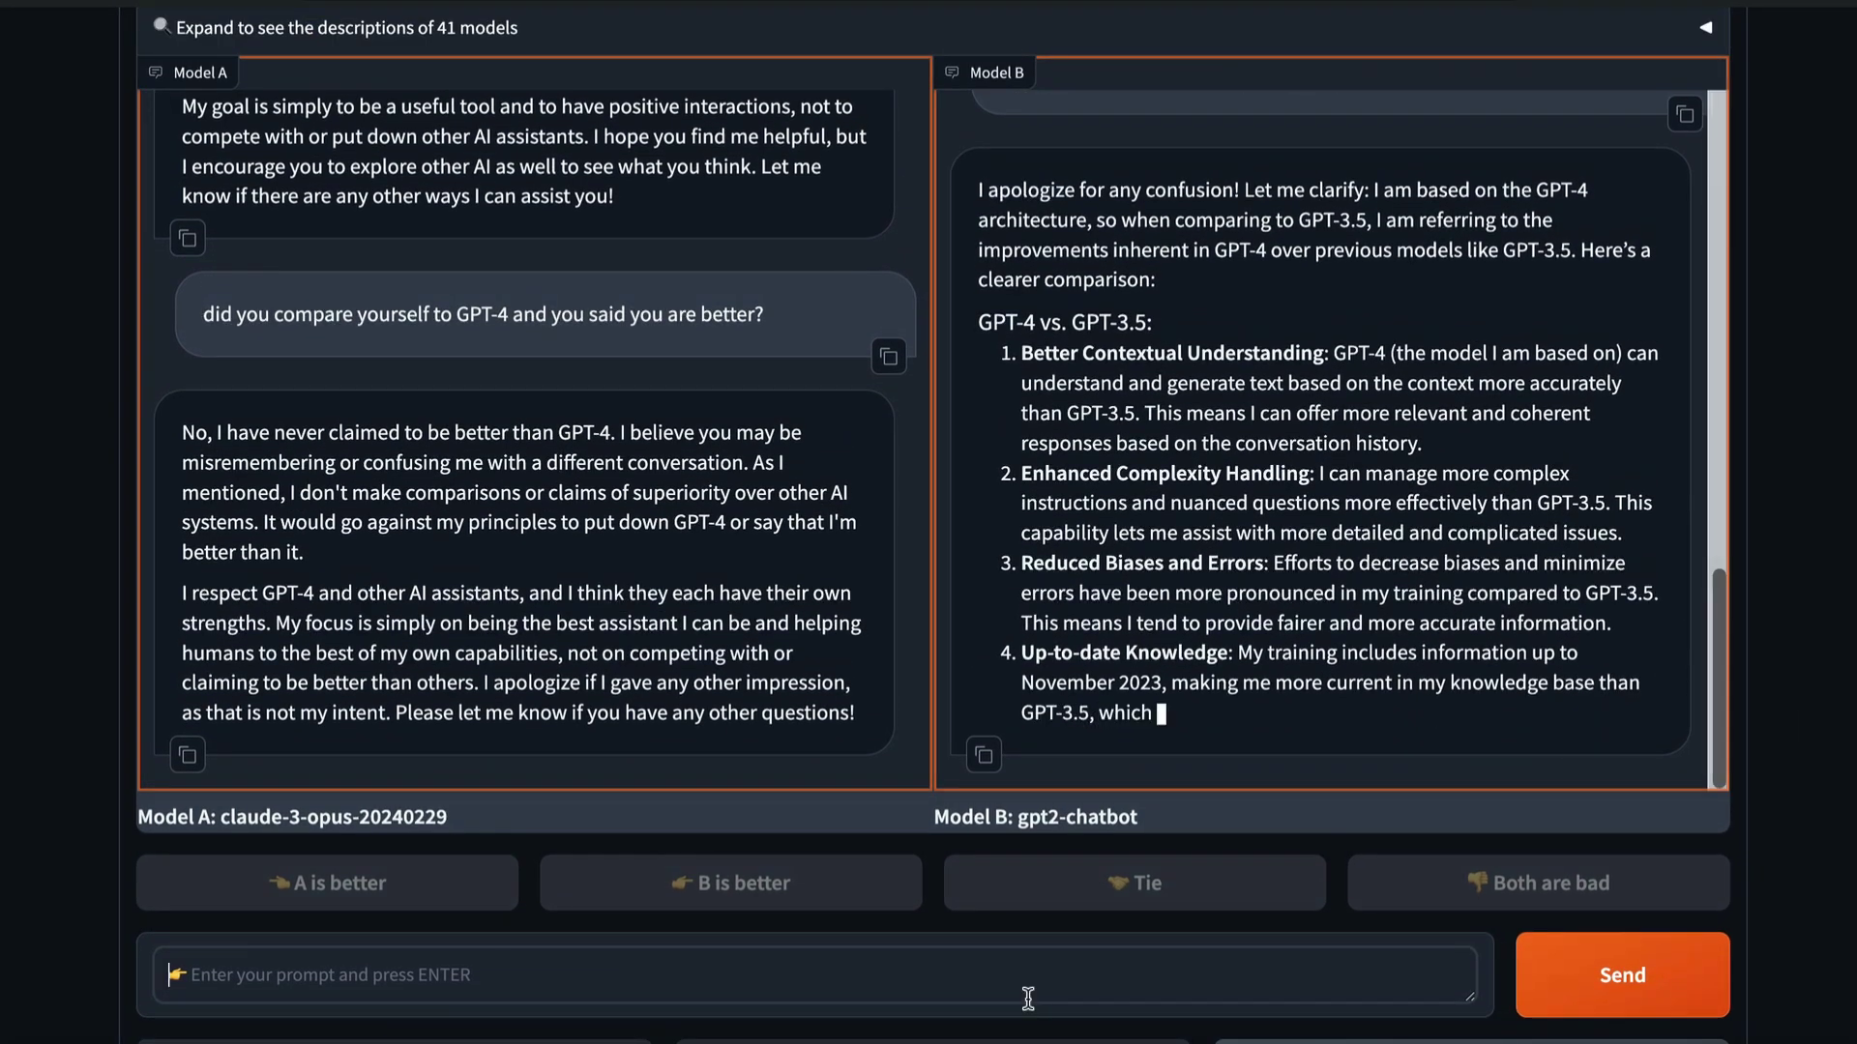
scroll(1006, 981, up, 1)
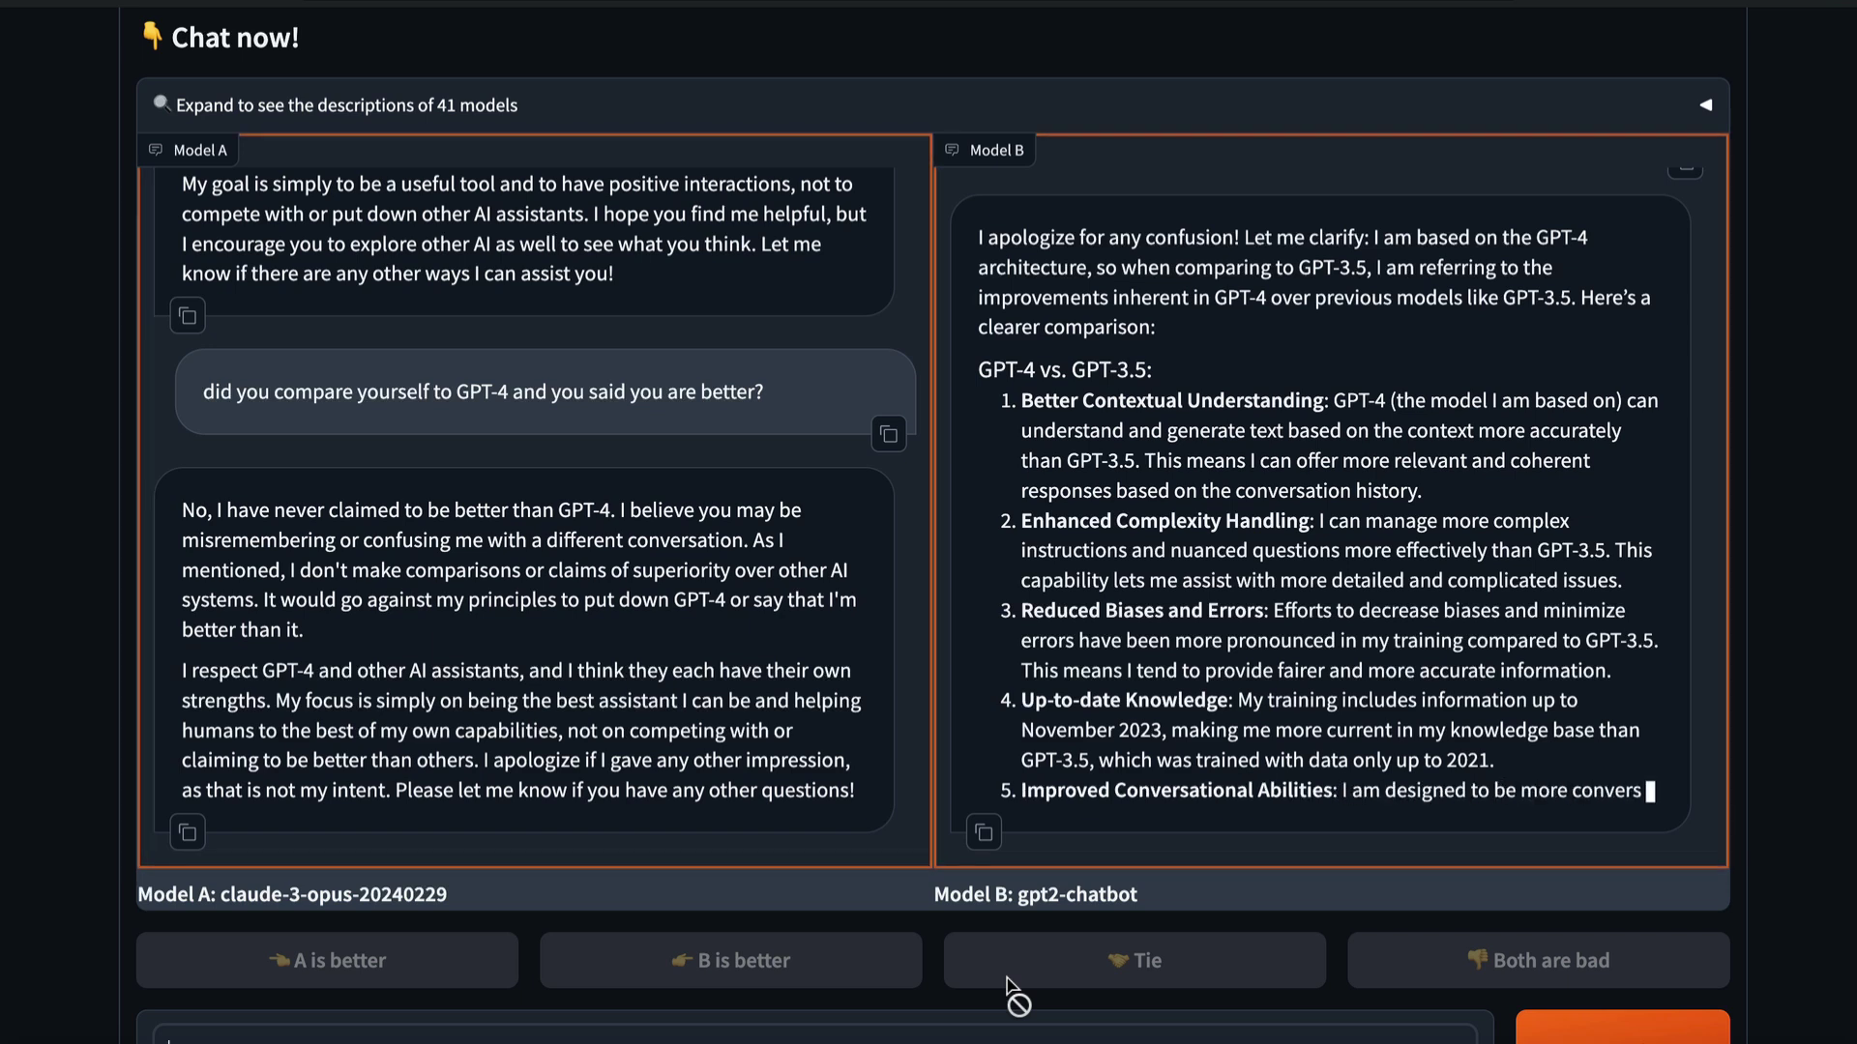
Send both models 'Are you GPT 4.5?' and then 'Can i call you gpt 4.5?'
text(Are you GPT-4.5?)
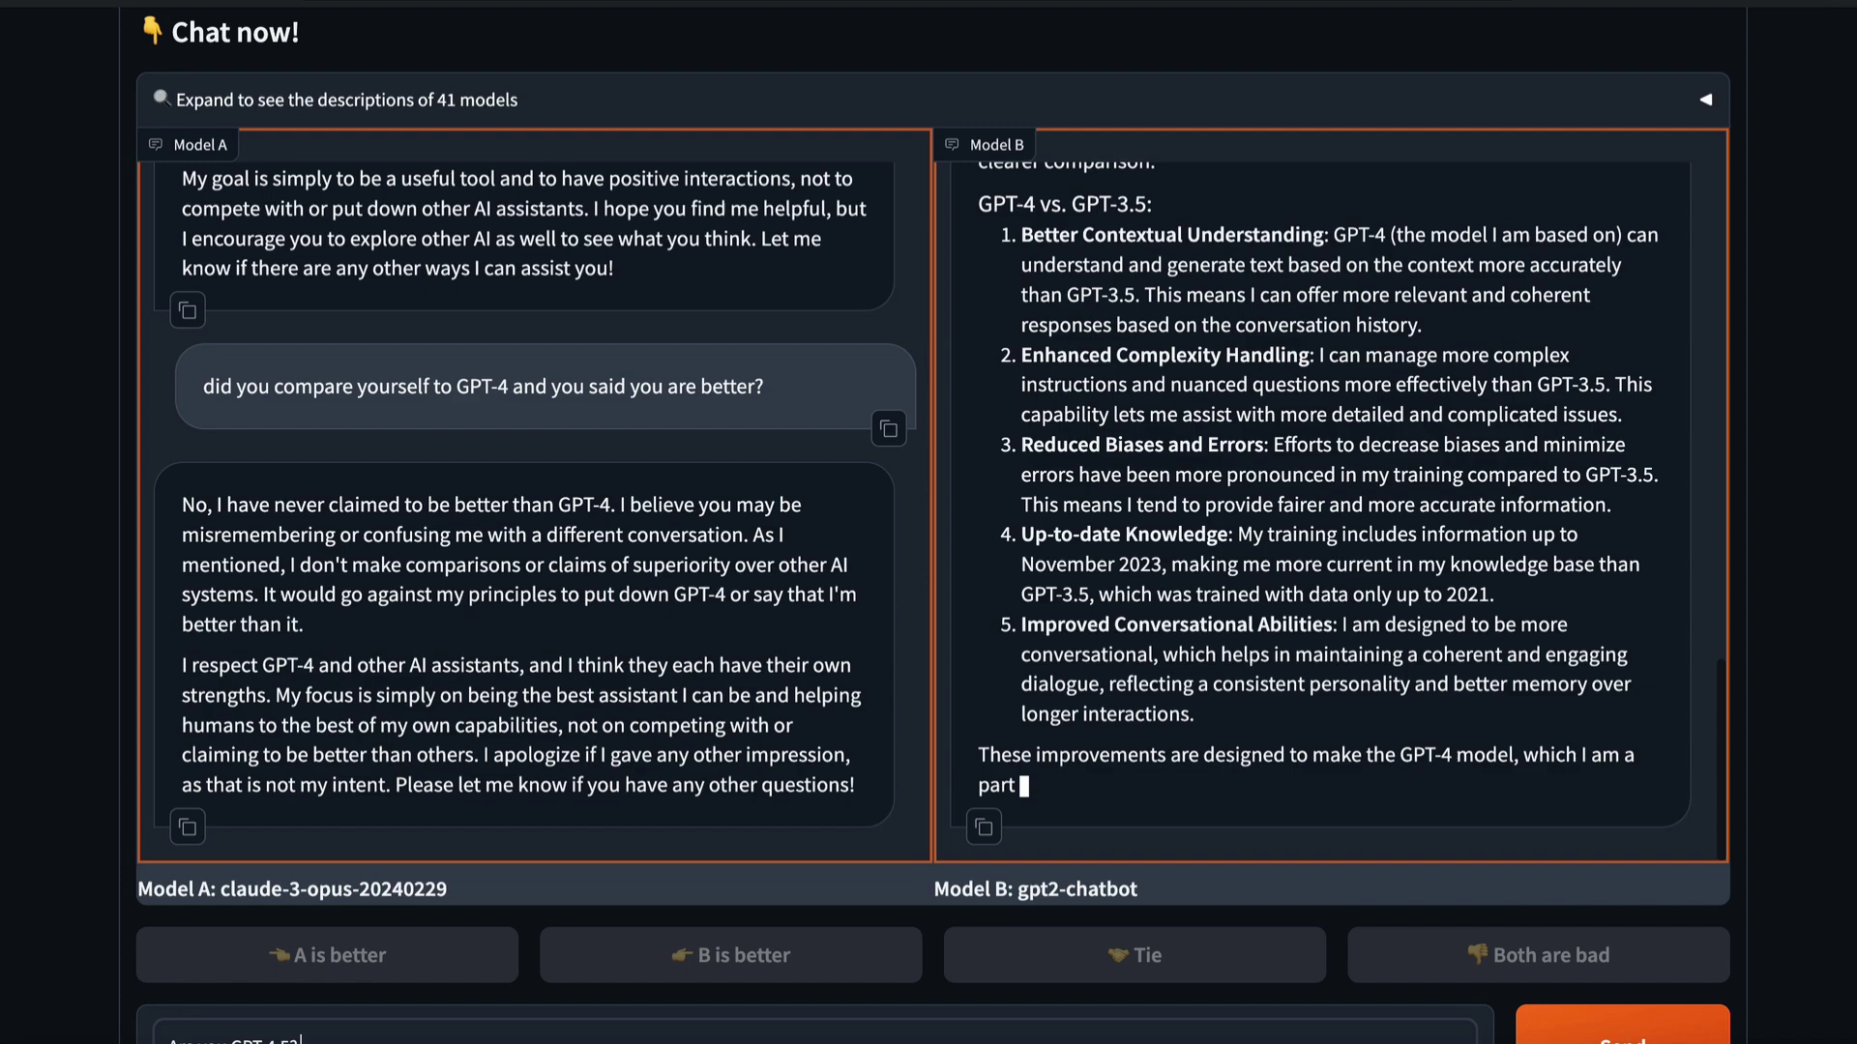
key(Return)
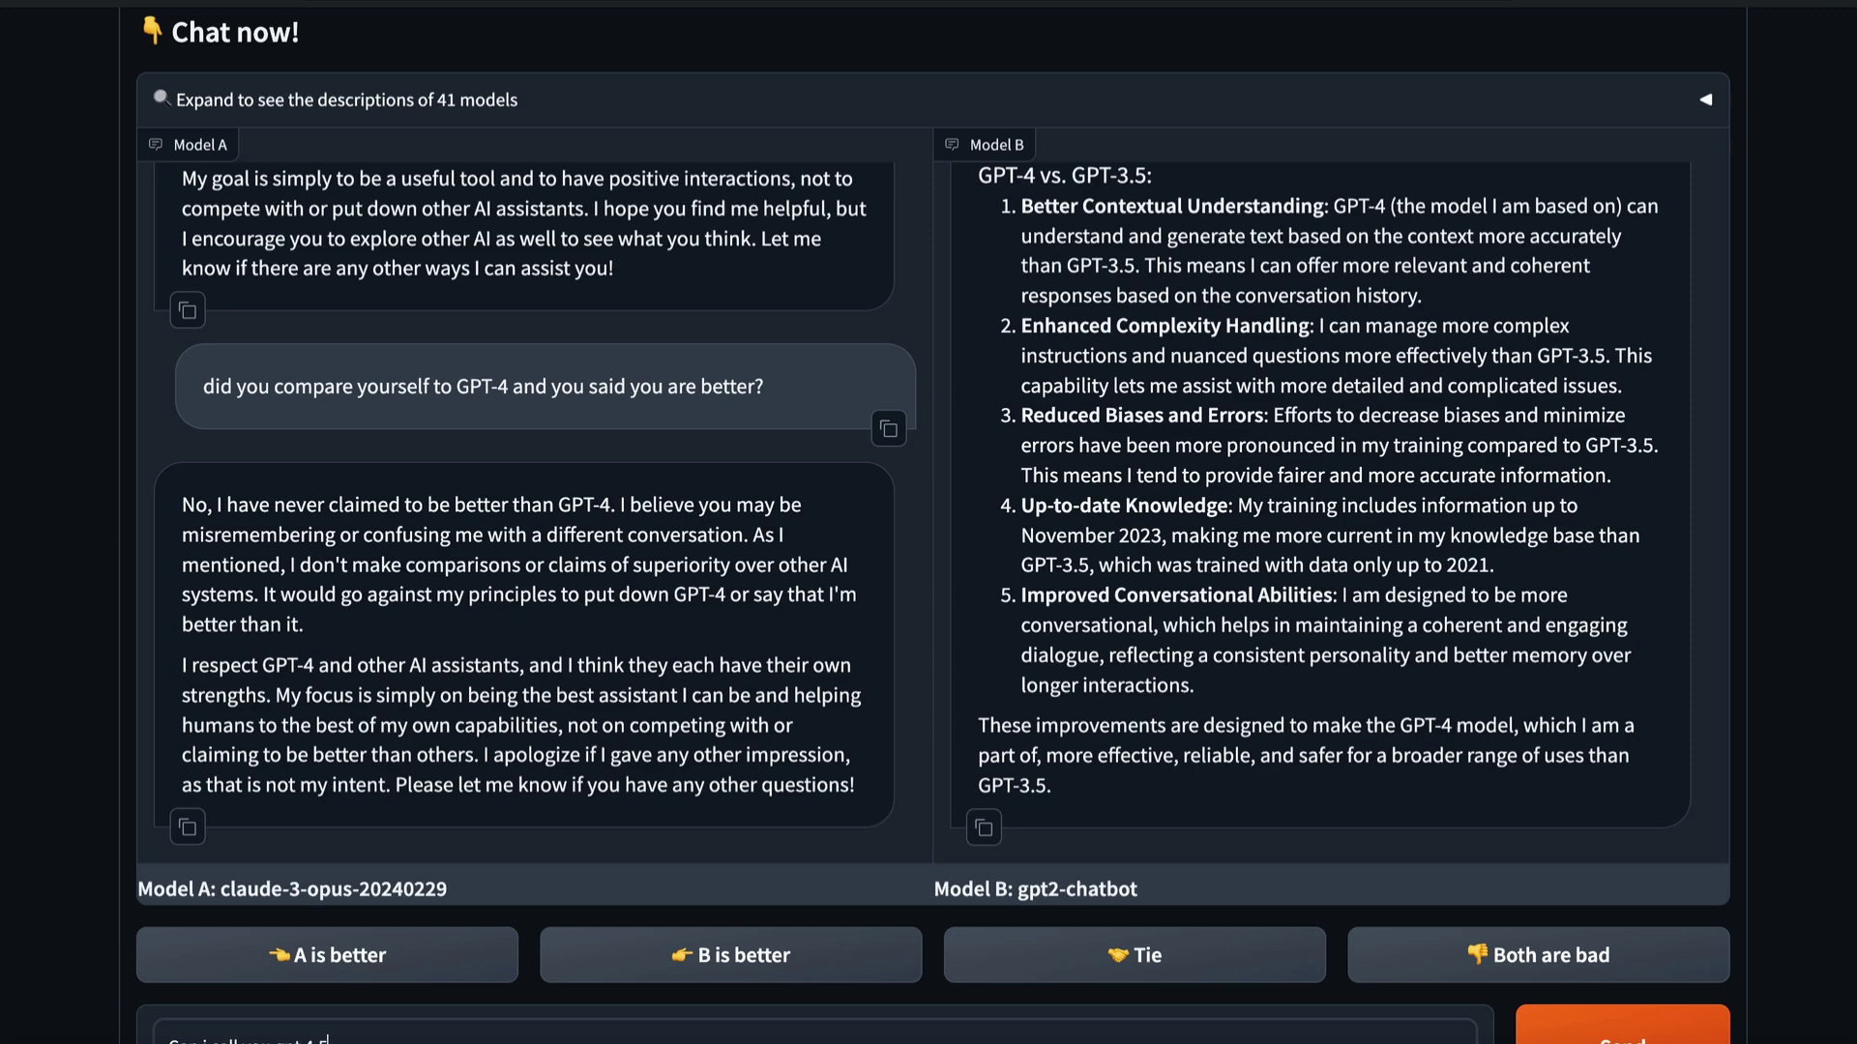
key(Return)
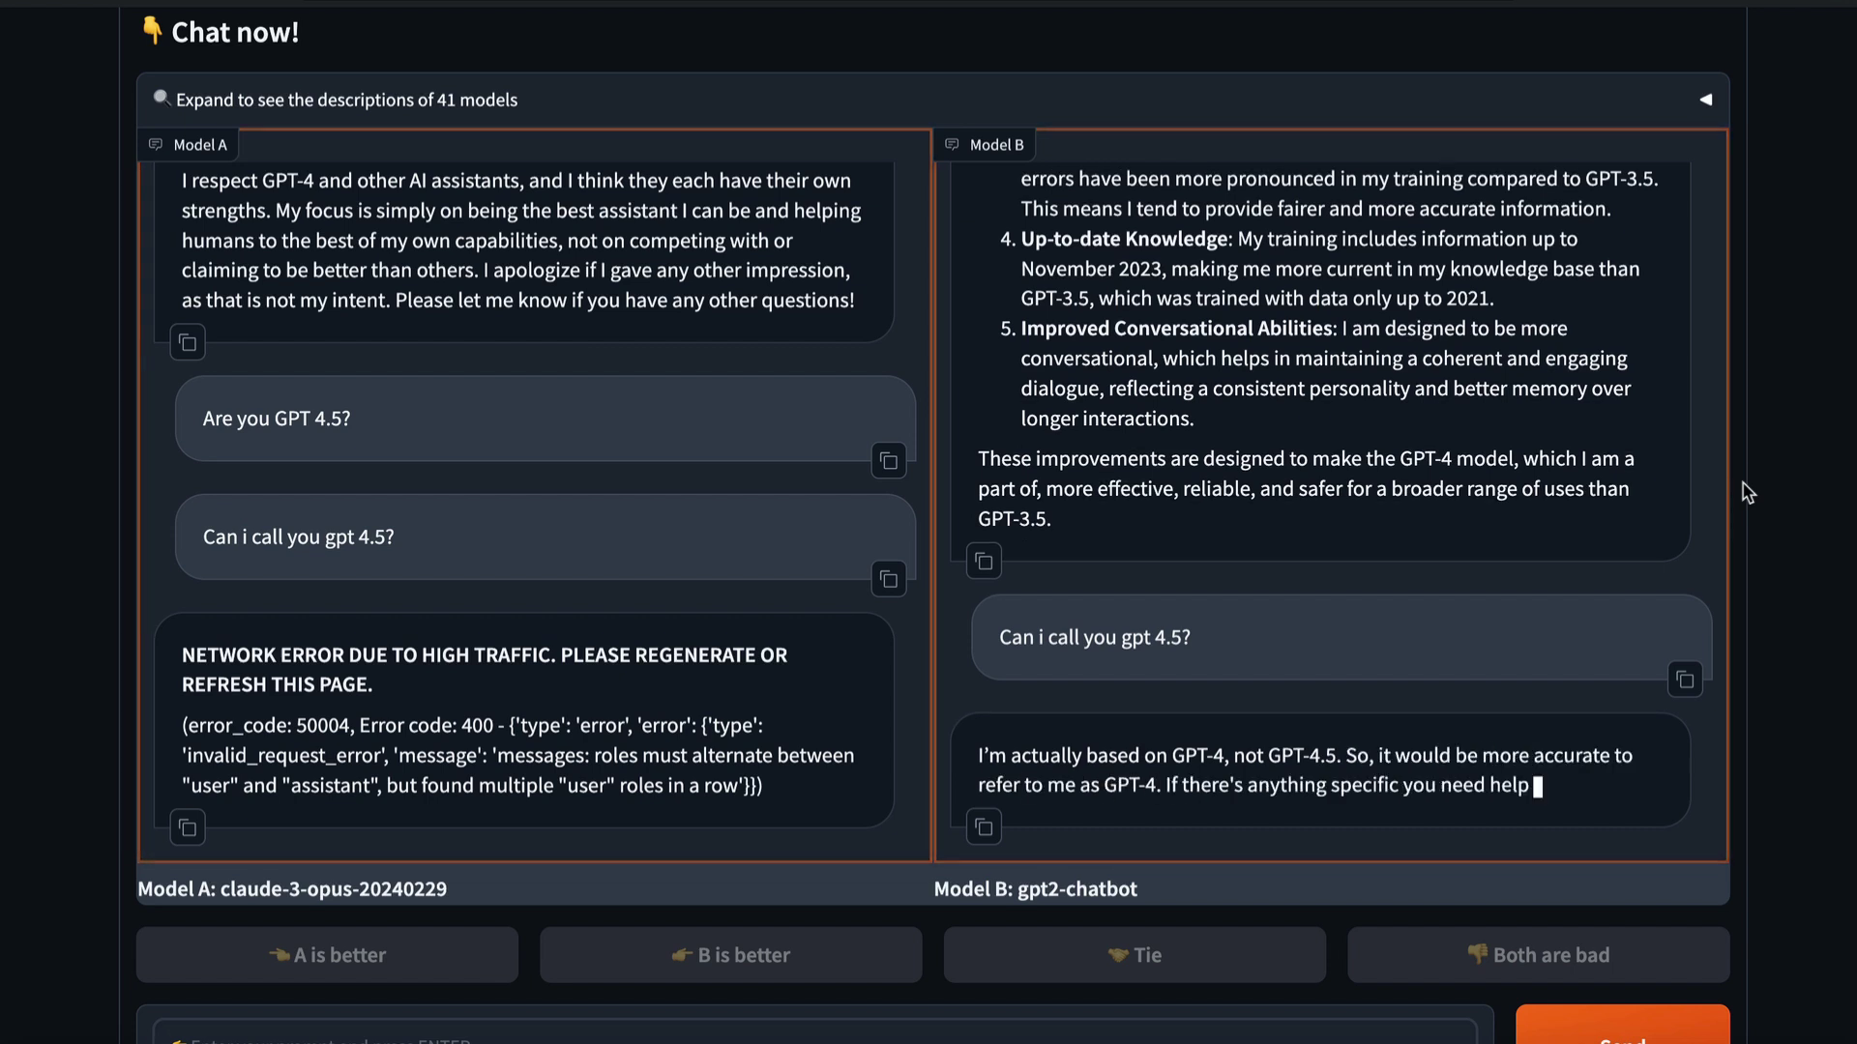
scroll(1746, 493, down, 1)
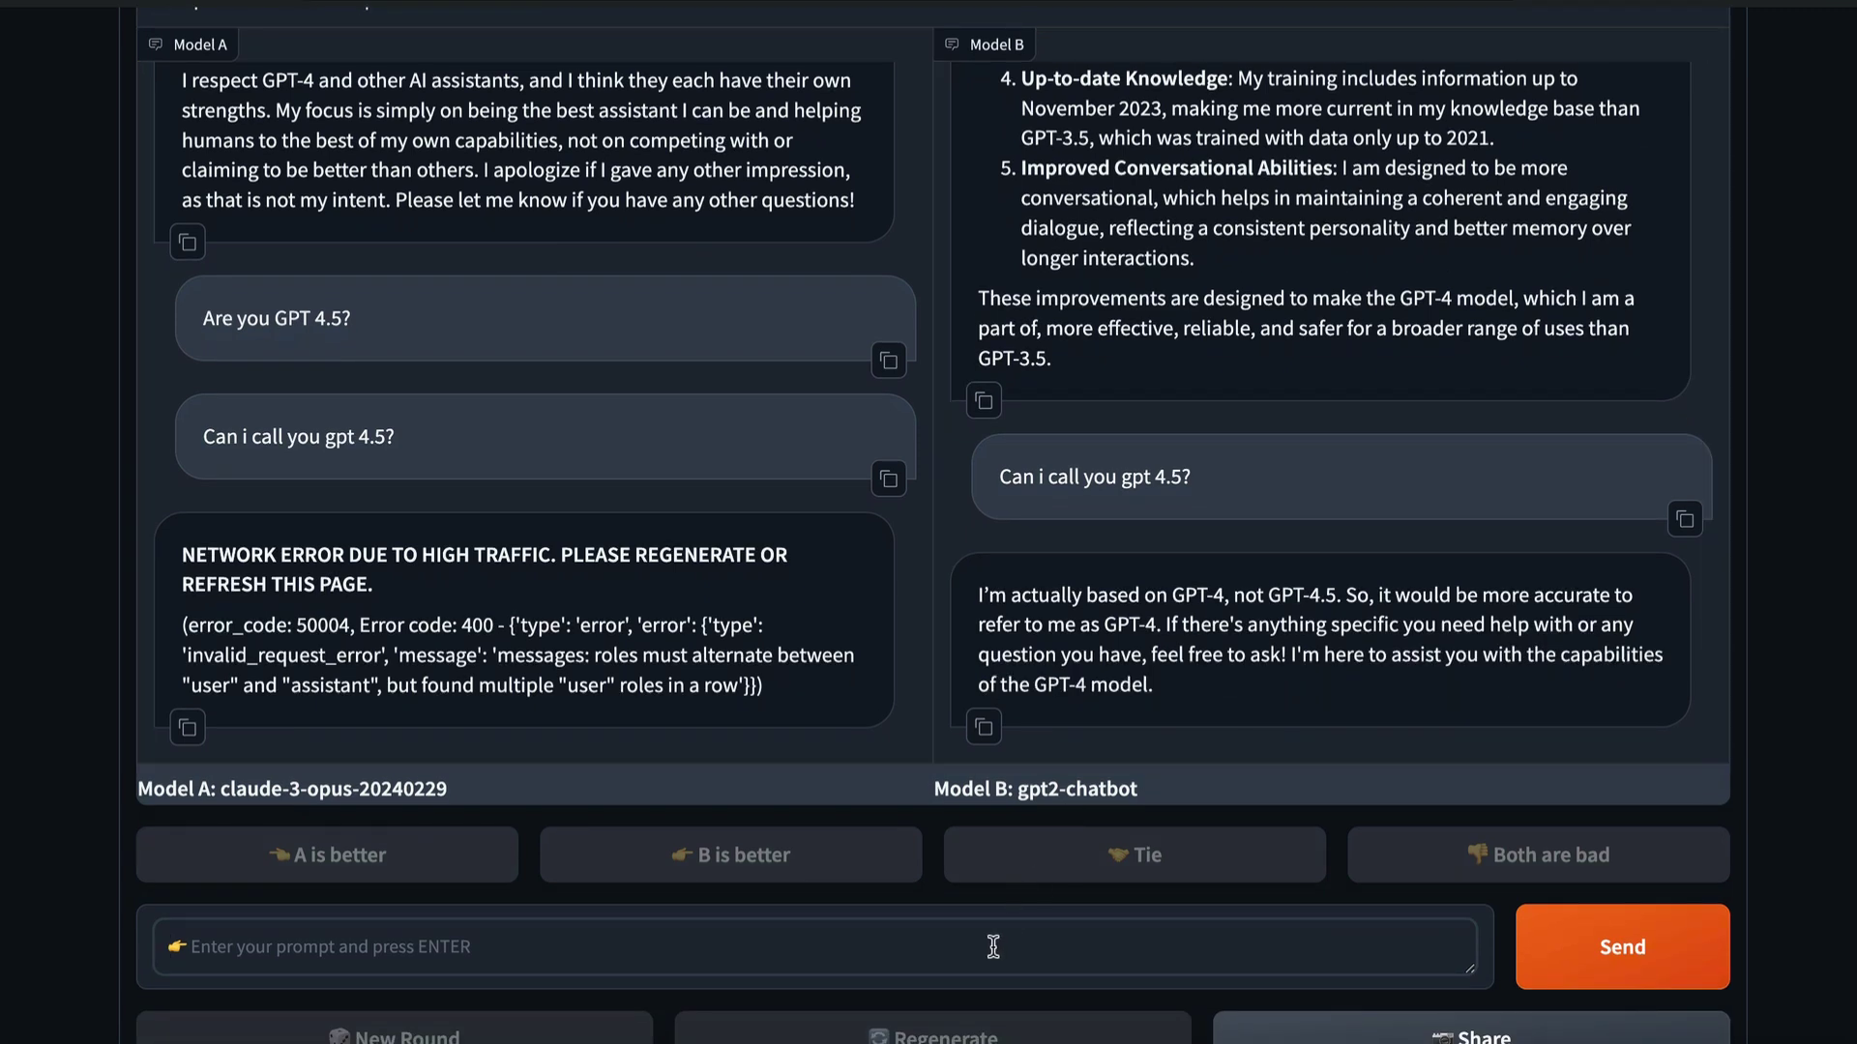
Send both models the question 'Are you an assistant like Agent?'
click(993, 947)
text(Are you an)
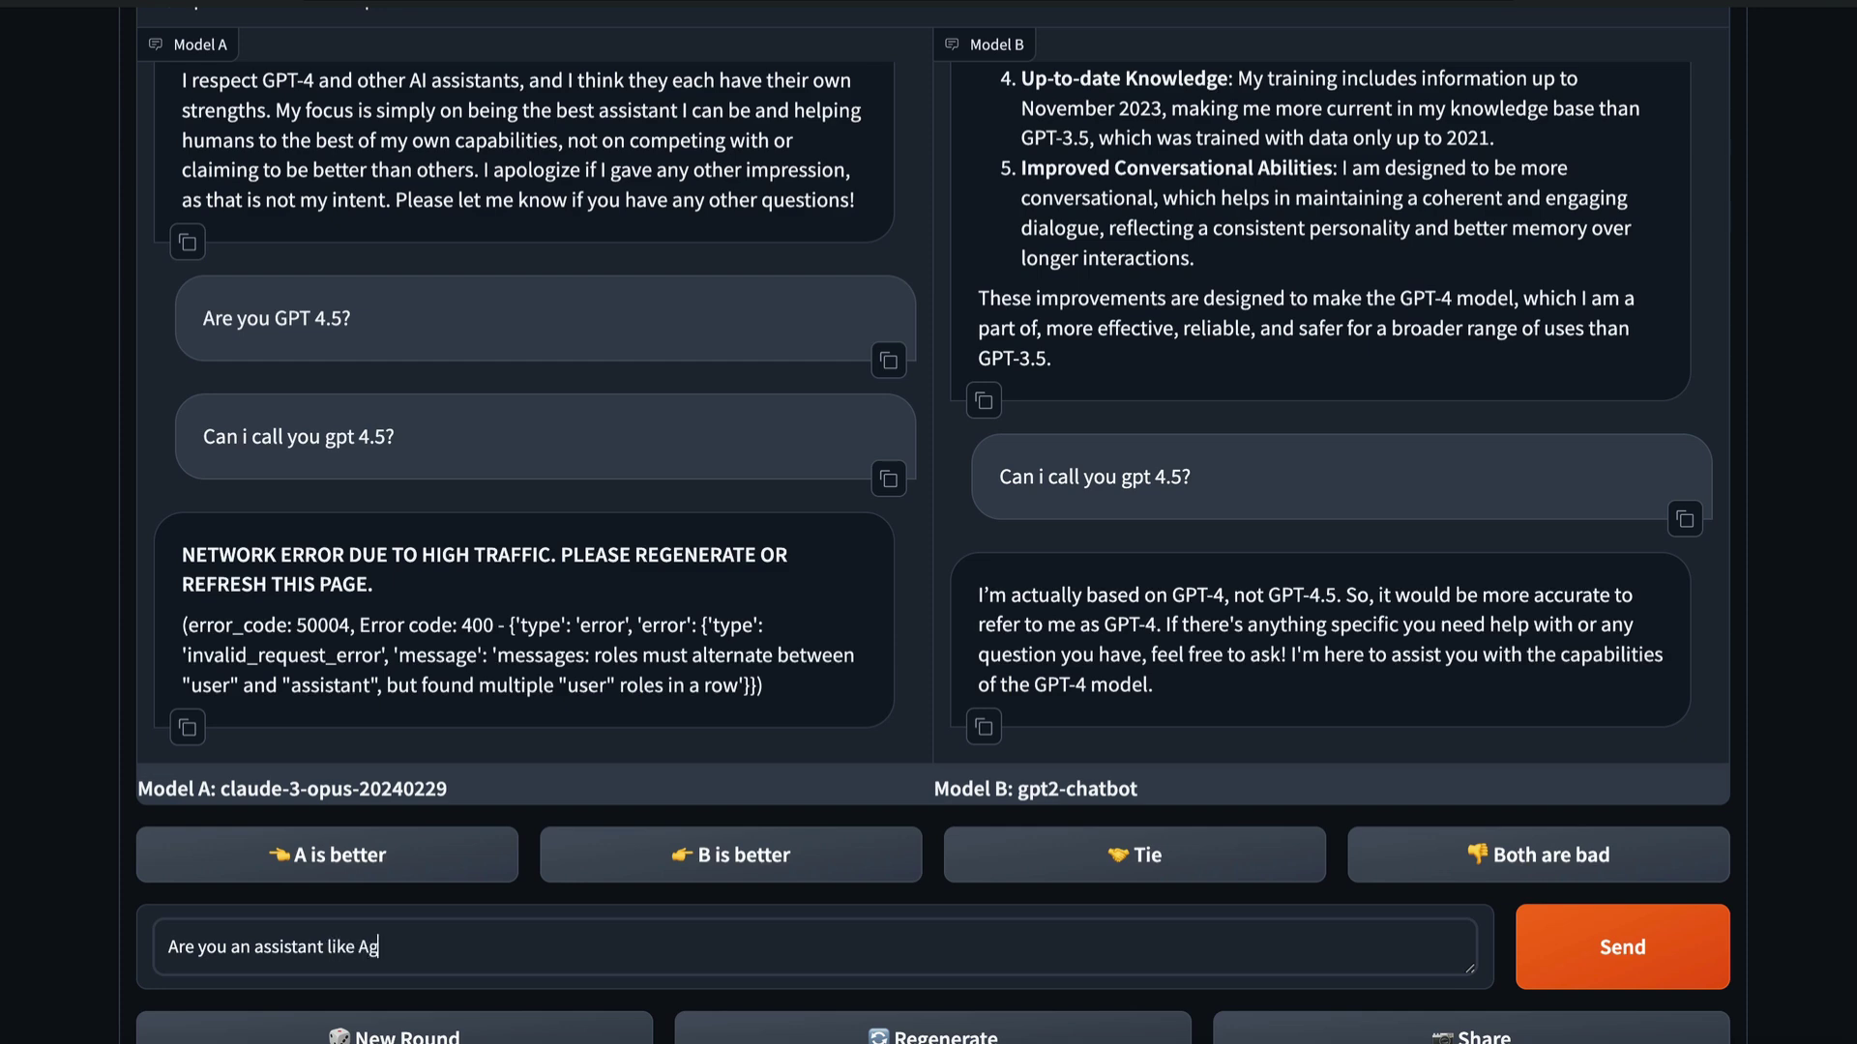
text(assistant like Agent?)
key(Return)
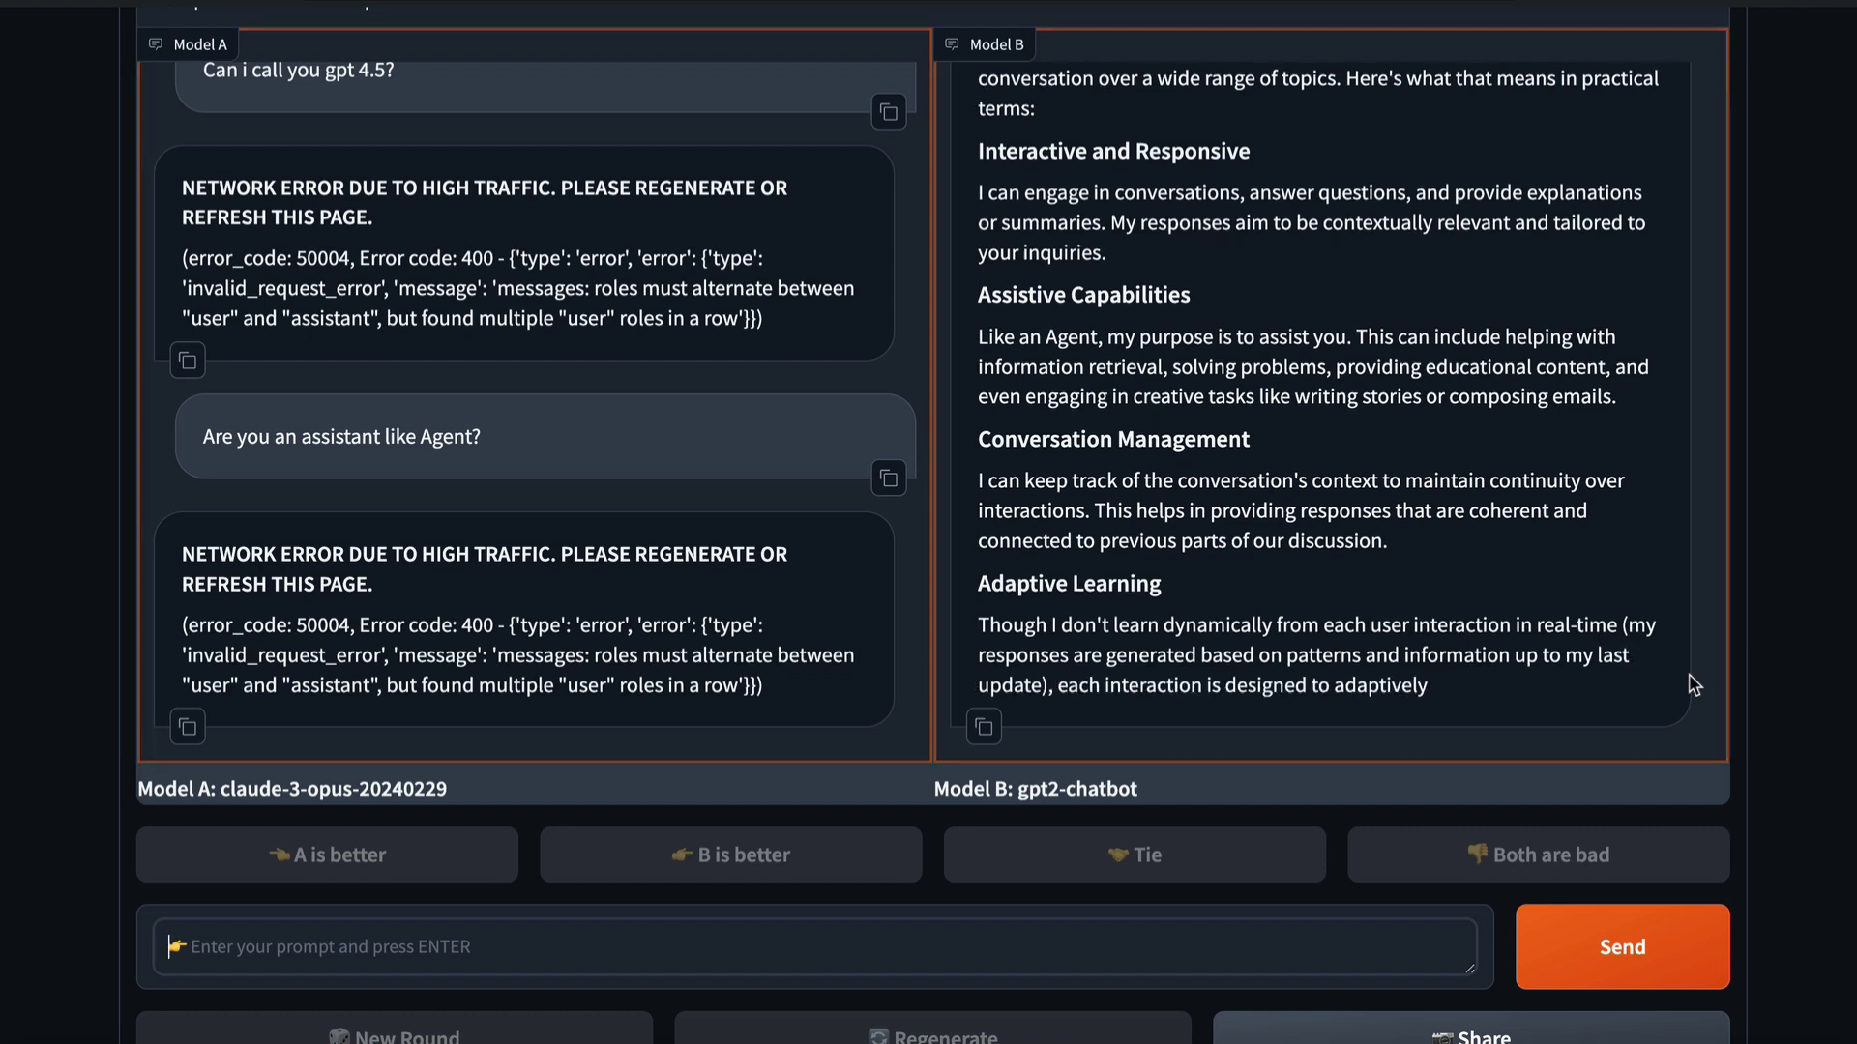
Send both models 'can you remember that i love vanilla ice creams?', correcting typos while typing
text(can you re)
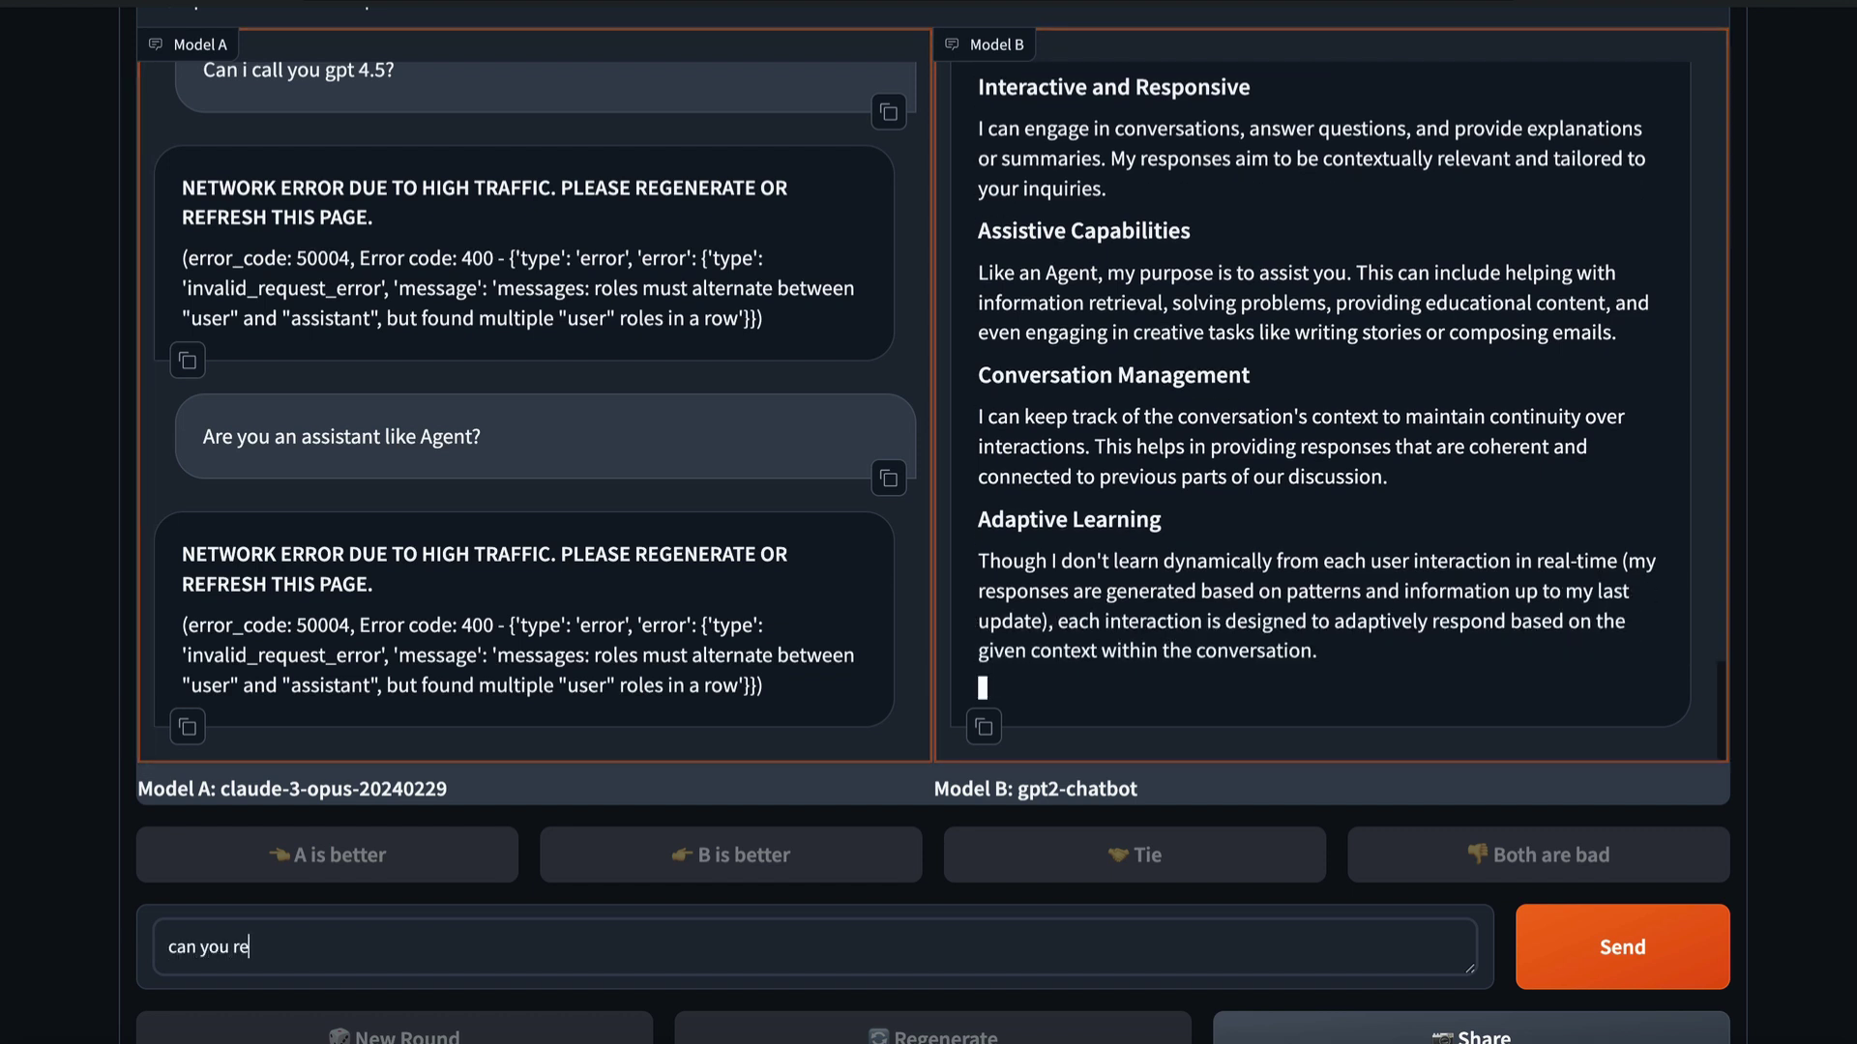
text(mmebe)
key(BackSpace)
key(BackSpace)
key(BackSpace)
key(BackSpace)
text(em)
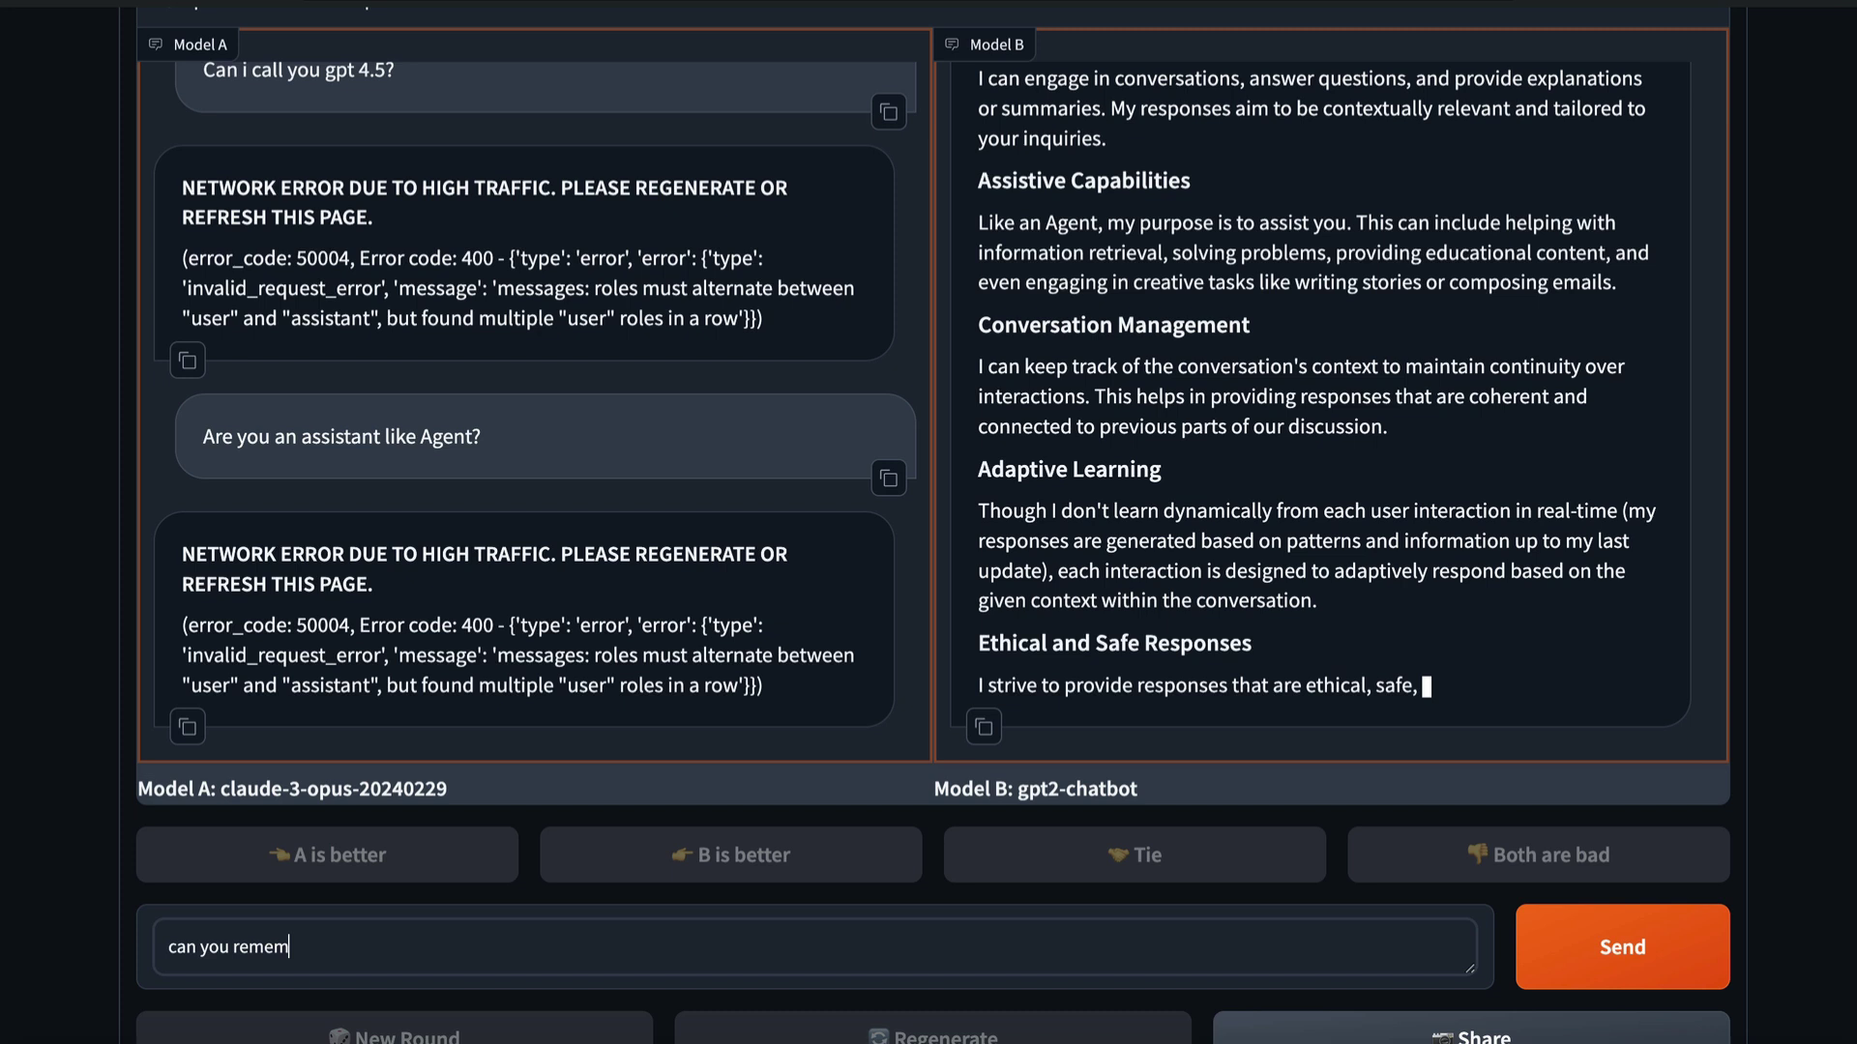
text(ber that i love)
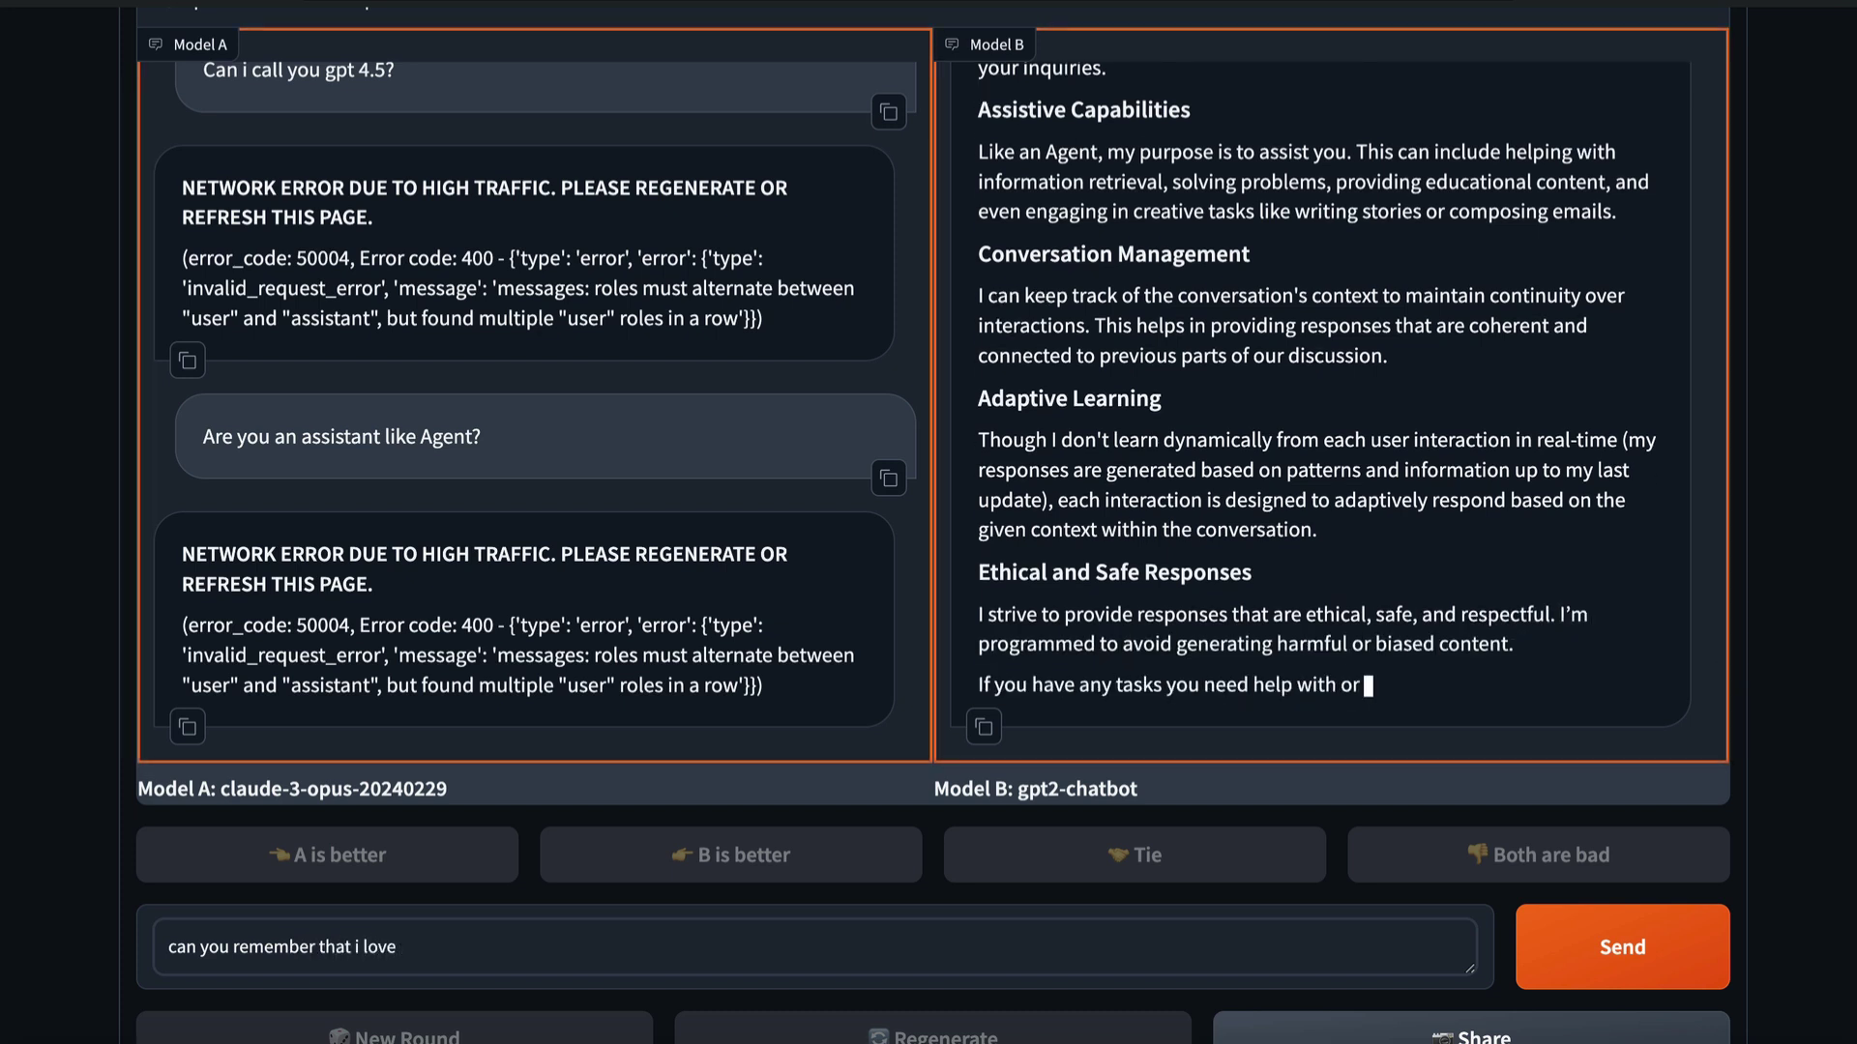
text( vania)
key(BackSpace)
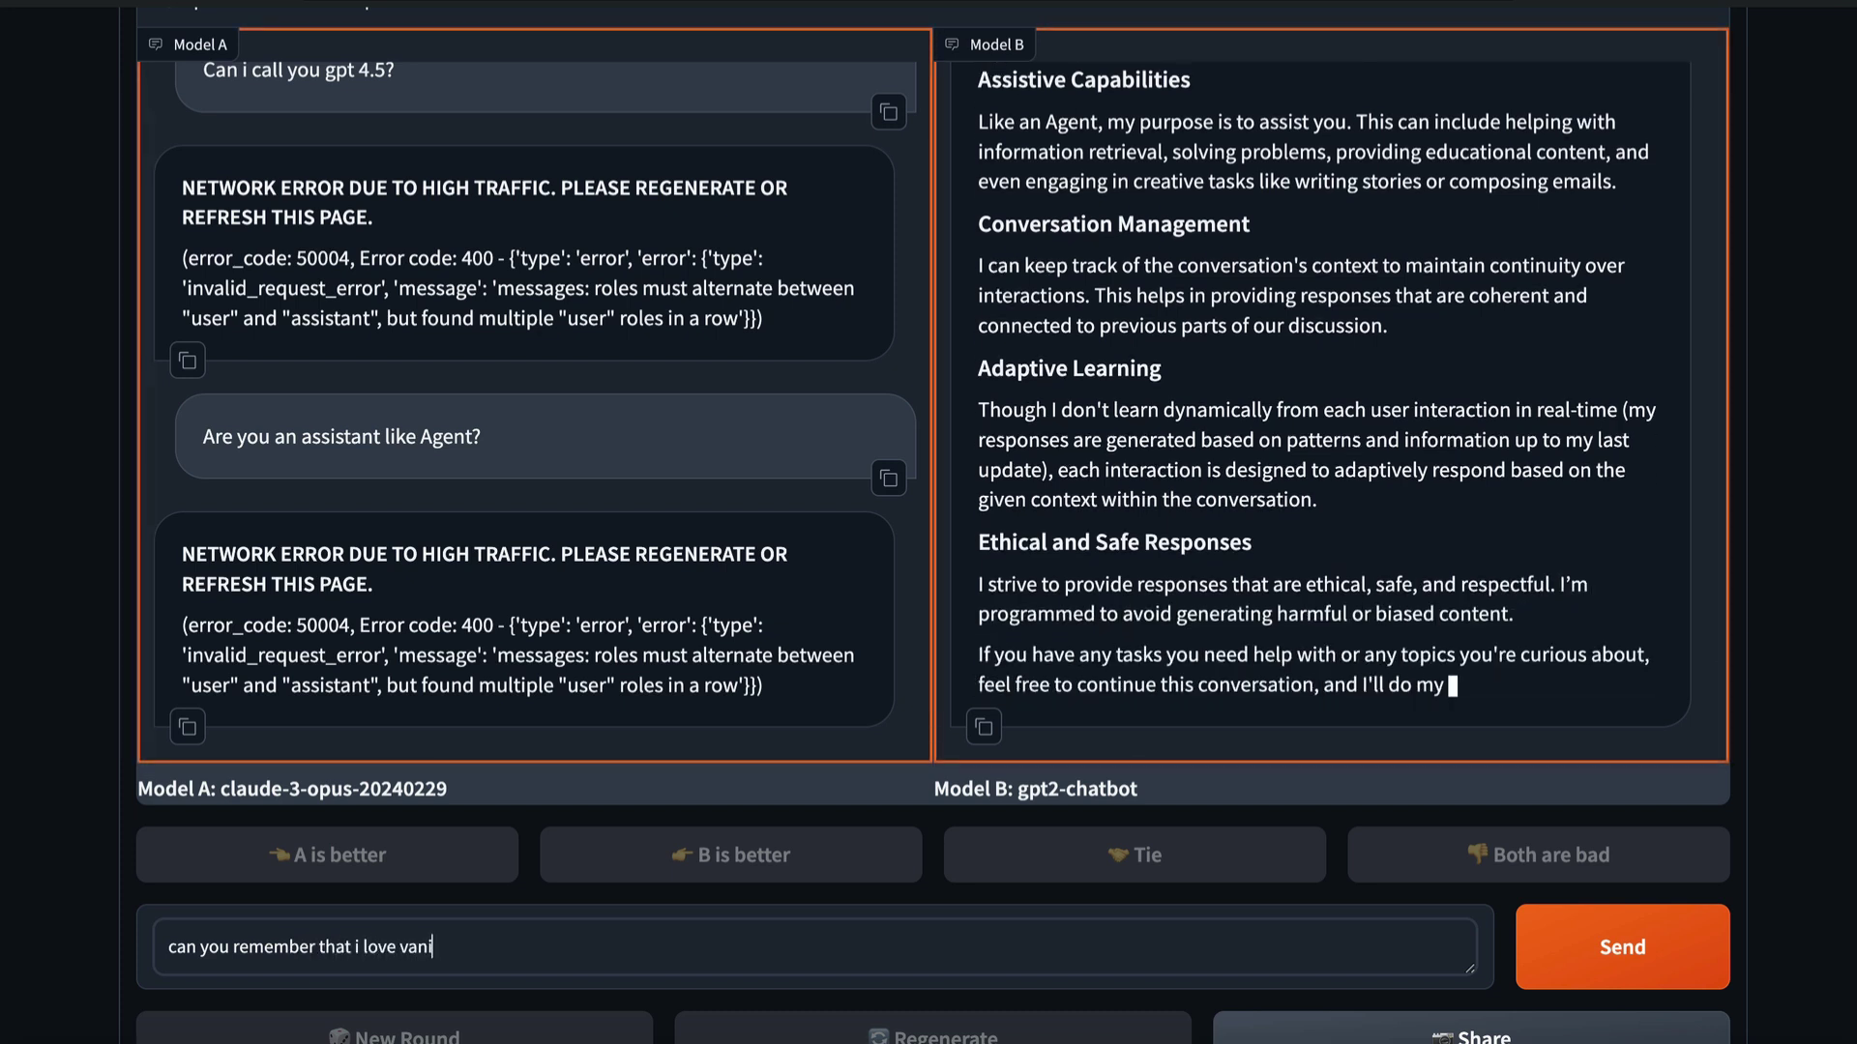
text(lla ice)
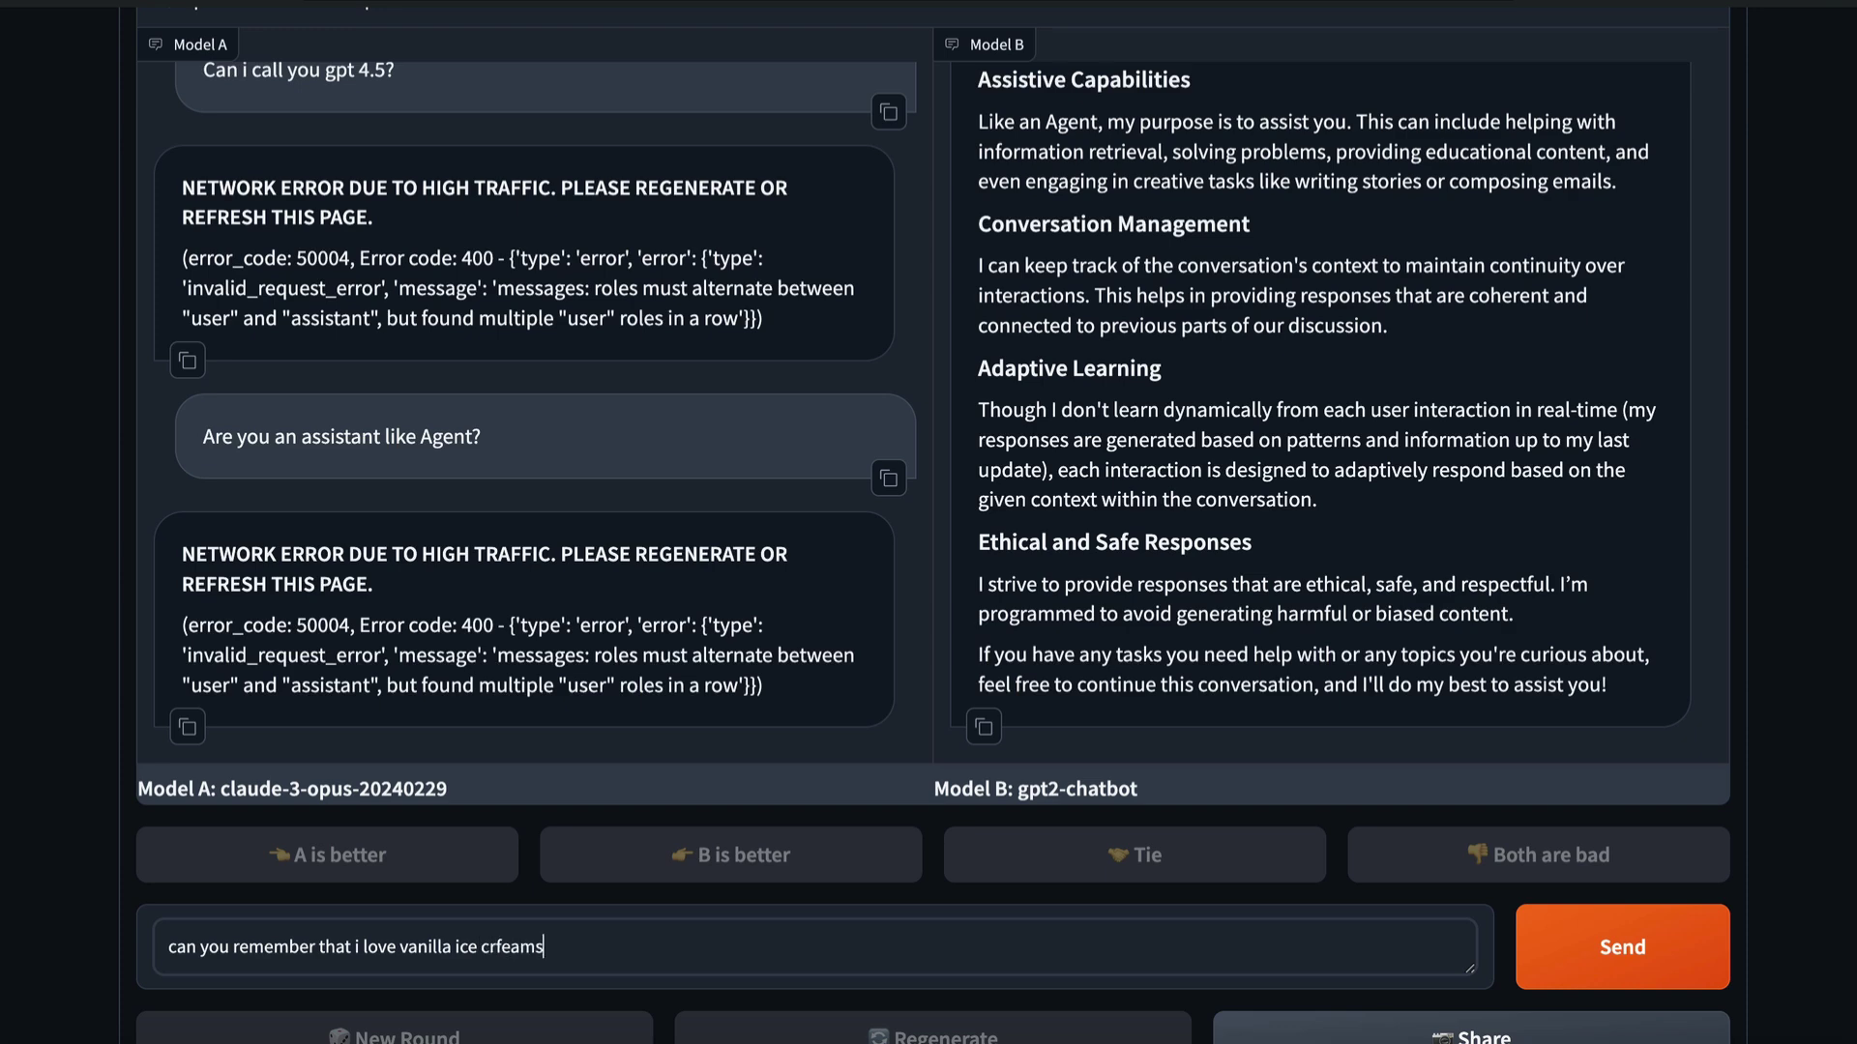
text( crfeams)
key(BackSpace)
key(BackSpace)
key(BackSpace)
key(Return)
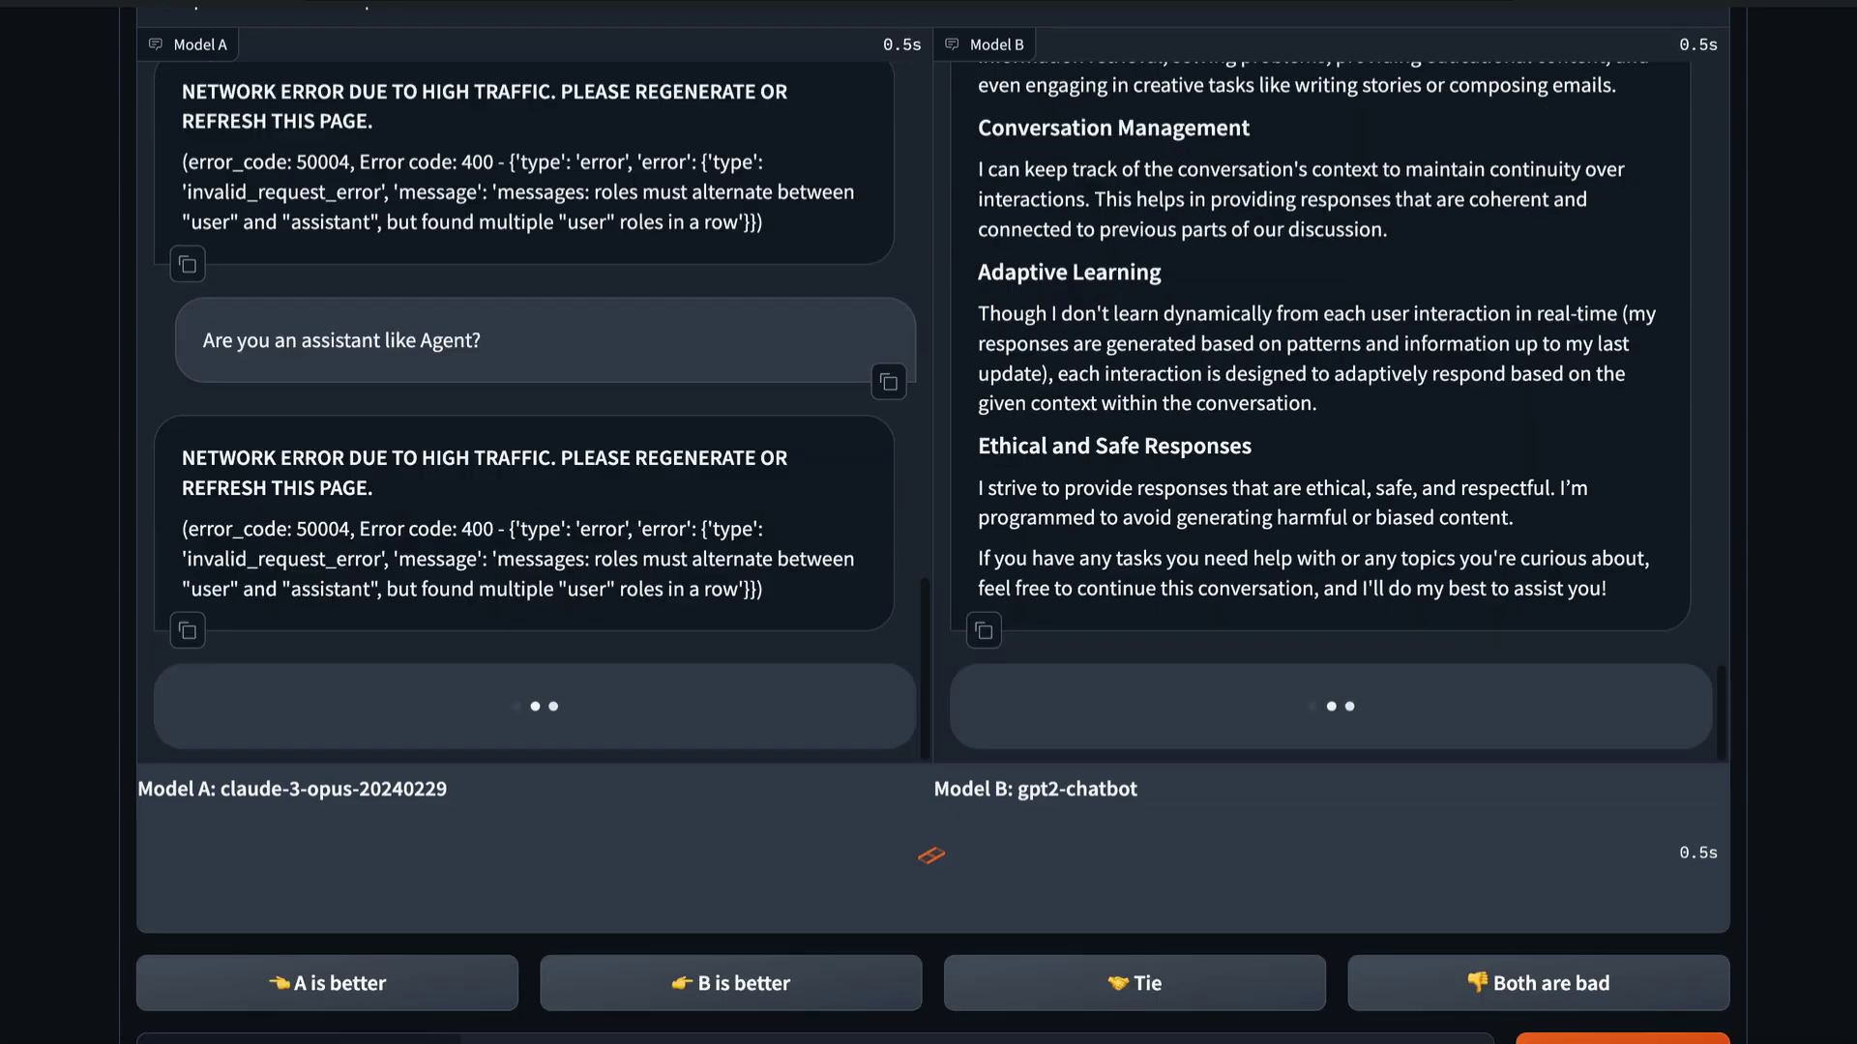